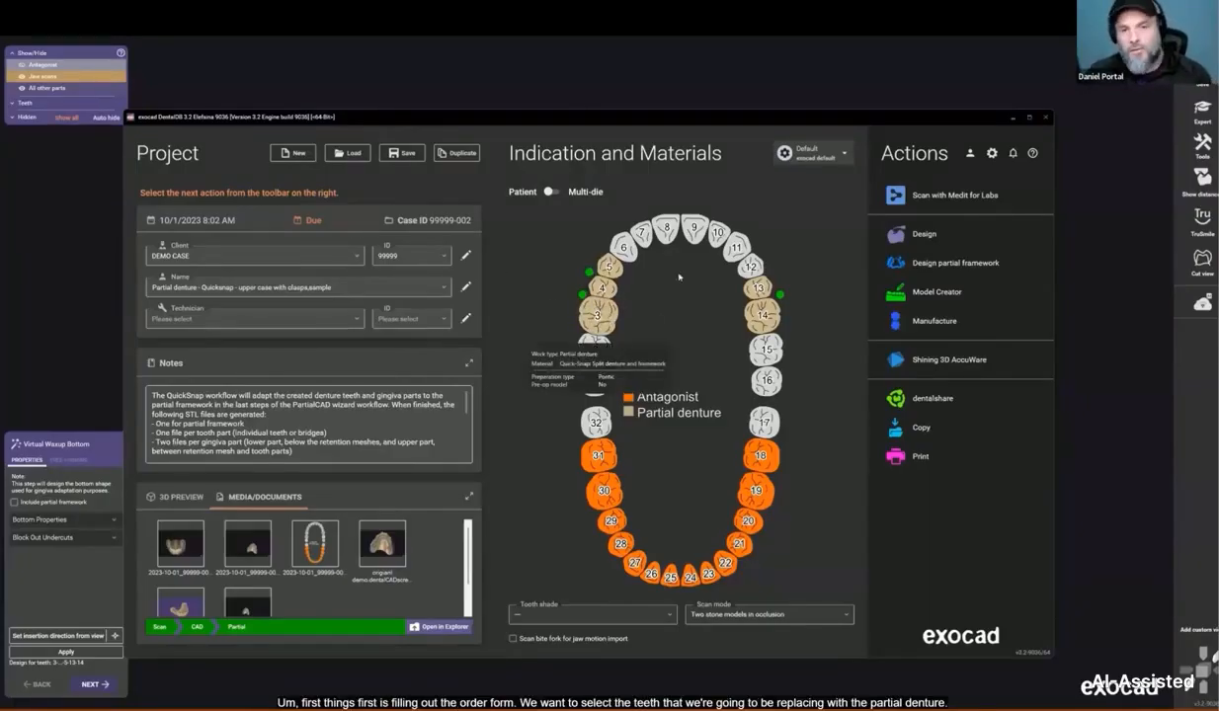
{"action": "left_click", "coordinate": [582, 318]}
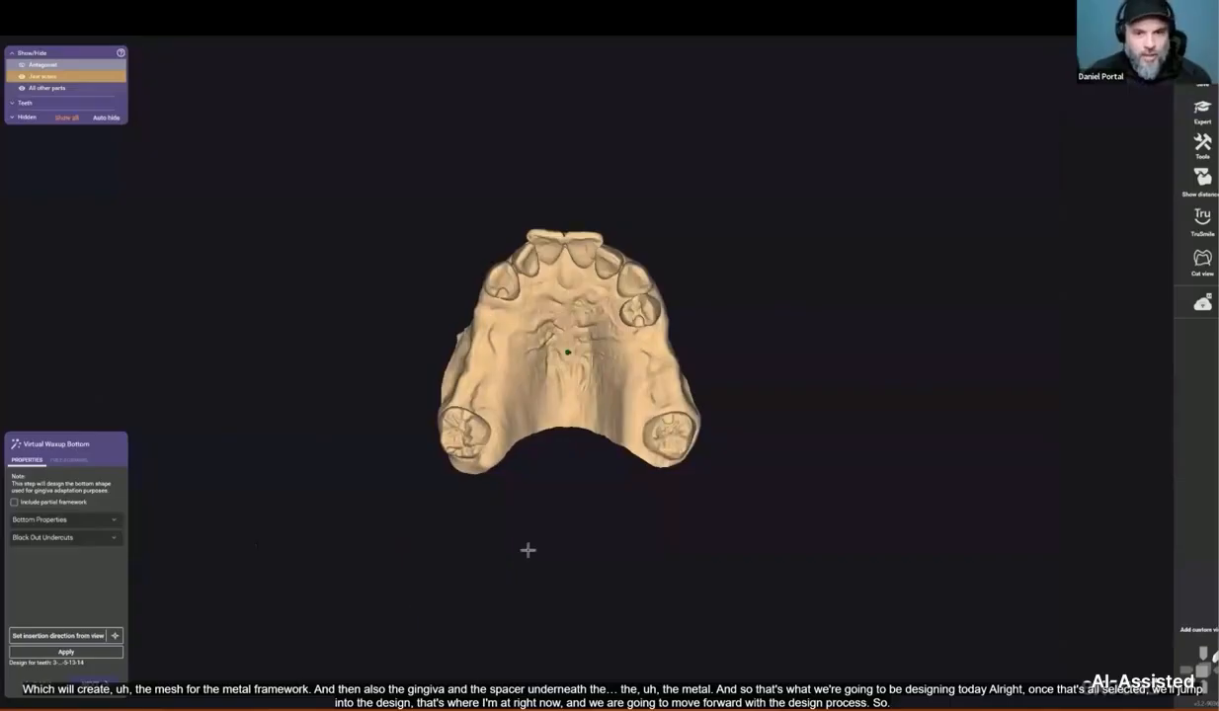
{"action": "scroll", "coordinate": [557, 491], "scroll_direction": "up", "scroll_amount": 2}
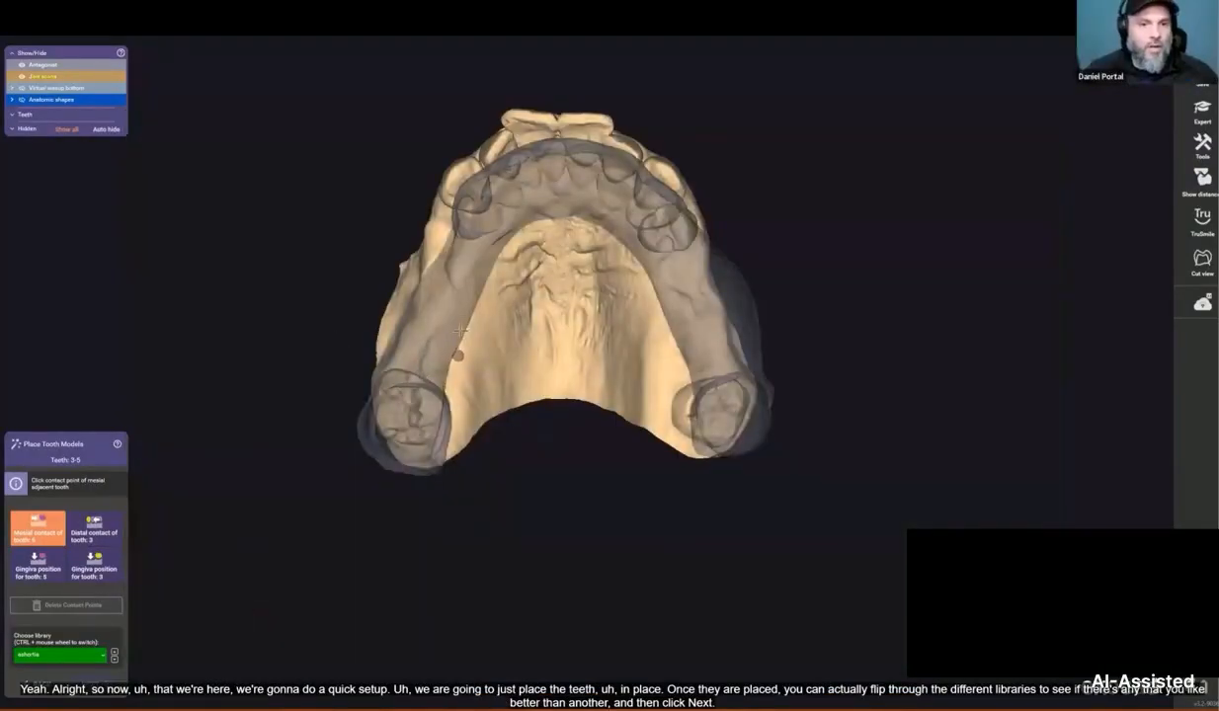
Step: Place the model teeth 3-5 by setting the mesial contact point for tooth 5 and the distal contact point for tooth 3
{"action": "scroll", "coordinate": [445, 319], "scroll_direction": "down", "scroll_amount": 2, "text": "shift"}
{"action": "right_click_drag", "start_coordinate": [468, 261], "coordinate": [422, 249]}
{"action": "scroll", "coordinate": [419, 255], "scroll_direction": "up", "scroll_amount": 3}
{"action": "left_click", "coordinate": [422, 295]}
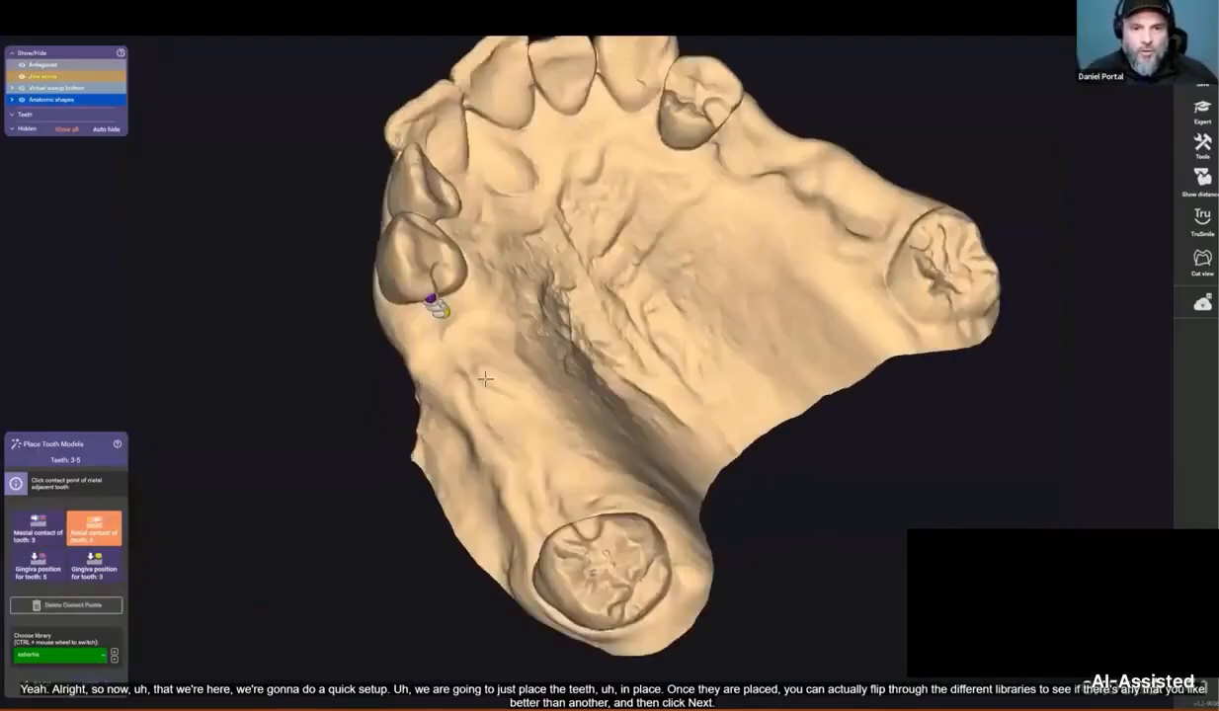
{"action": "left_click", "coordinate": [573, 570]}
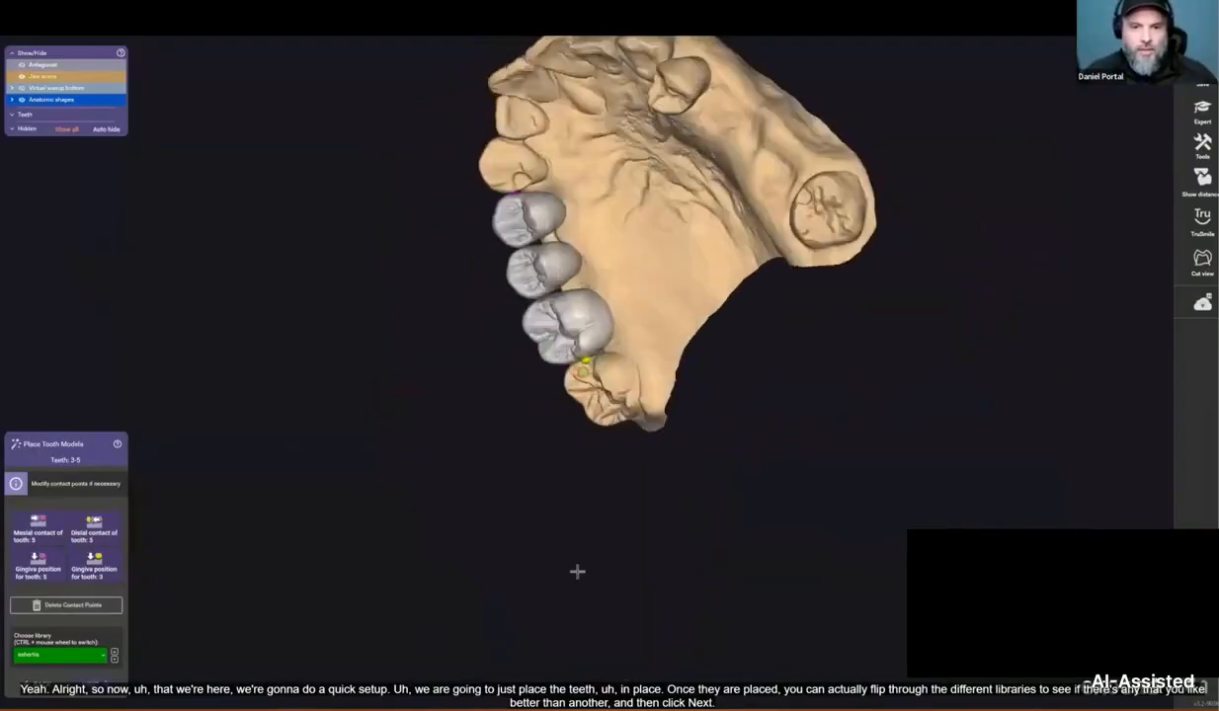
Step: Switch the tooth library for teeth 3-5 to "alternative" and continue to placing teeth 13-14
{"action": "left_click", "coordinate": [115, 658]}
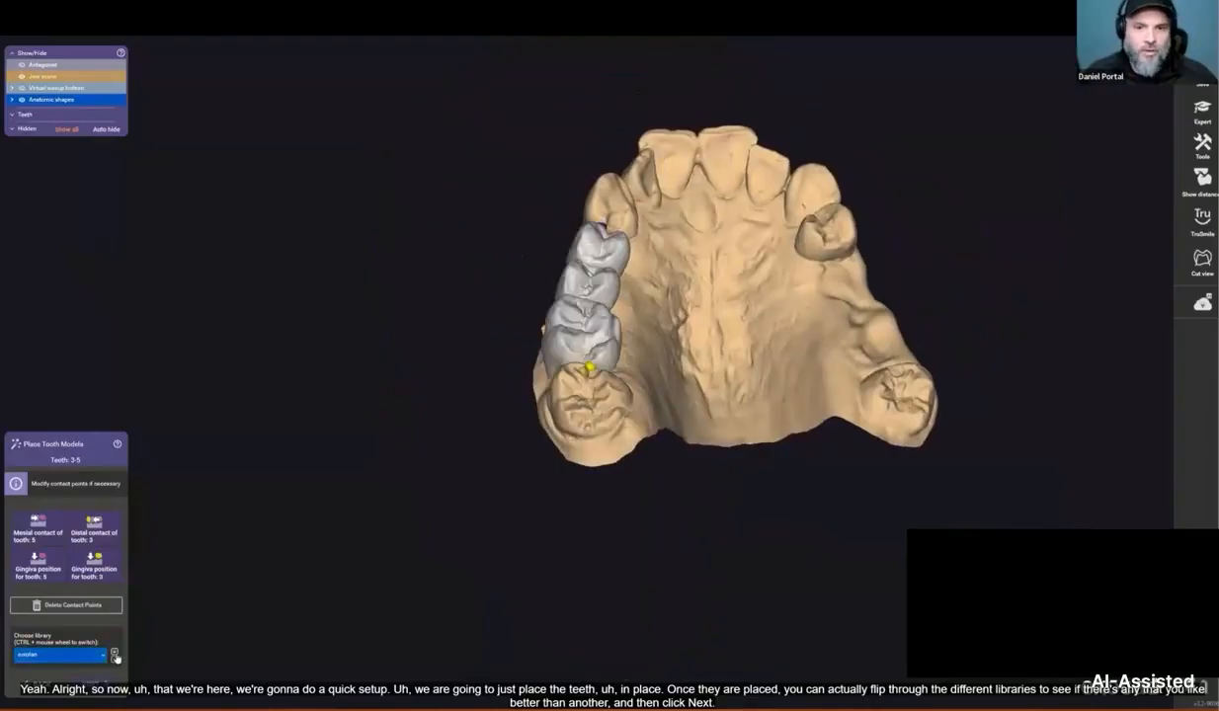
{"action": "left_click", "coordinate": [115, 657]}
{"action": "left_click", "coordinate": [115, 657]}
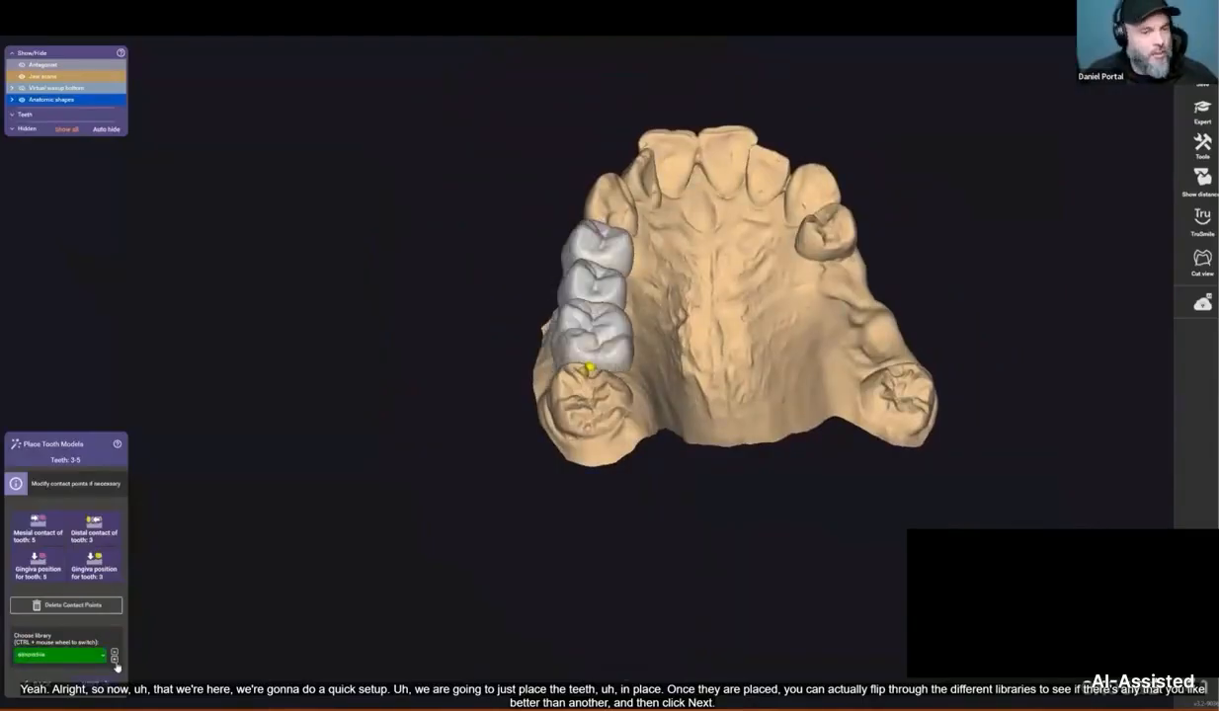
{"action": "left_click", "coordinate": [99, 681]}
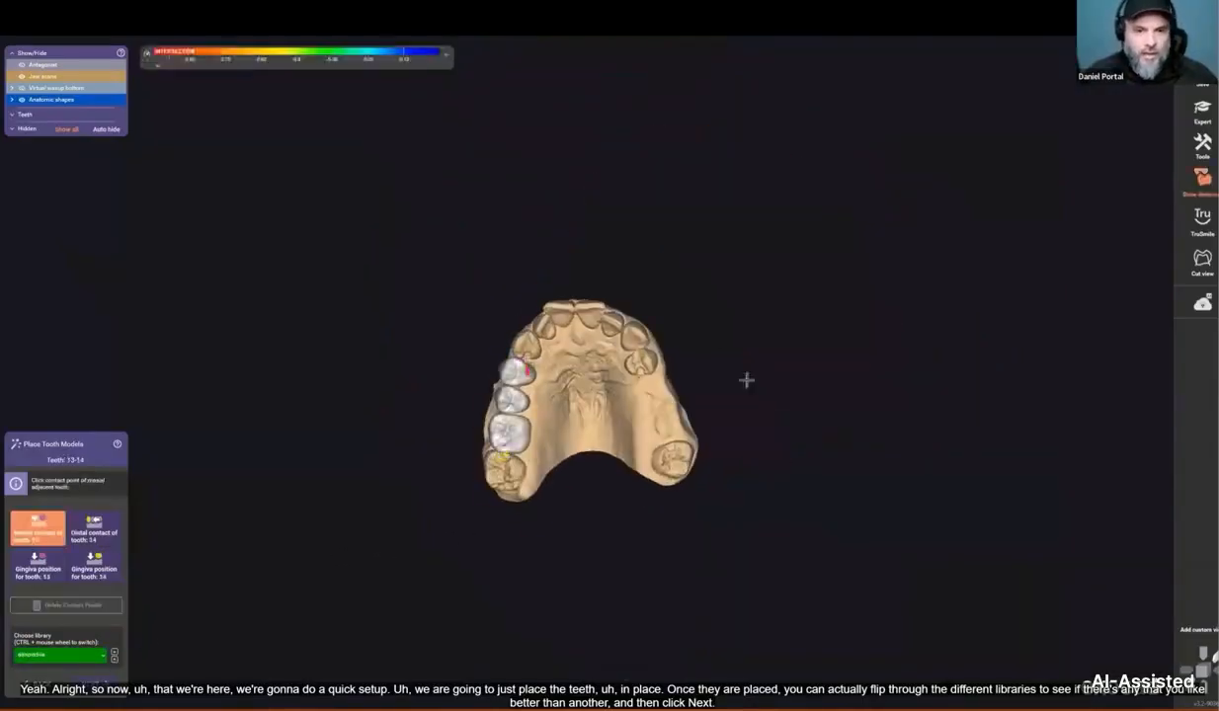
Step: Place teeth 13-14 by setting the mesial contact point for tooth 13 and the distal contact point for tooth 14
{"action": "scroll", "coordinate": [692, 339], "scroll_direction": "up", "scroll_amount": 3}
{"action": "scroll", "coordinate": [611, 419], "scroll_direction": "up", "scroll_amount": 3}
{"action": "left_click", "coordinate": [560, 385]}
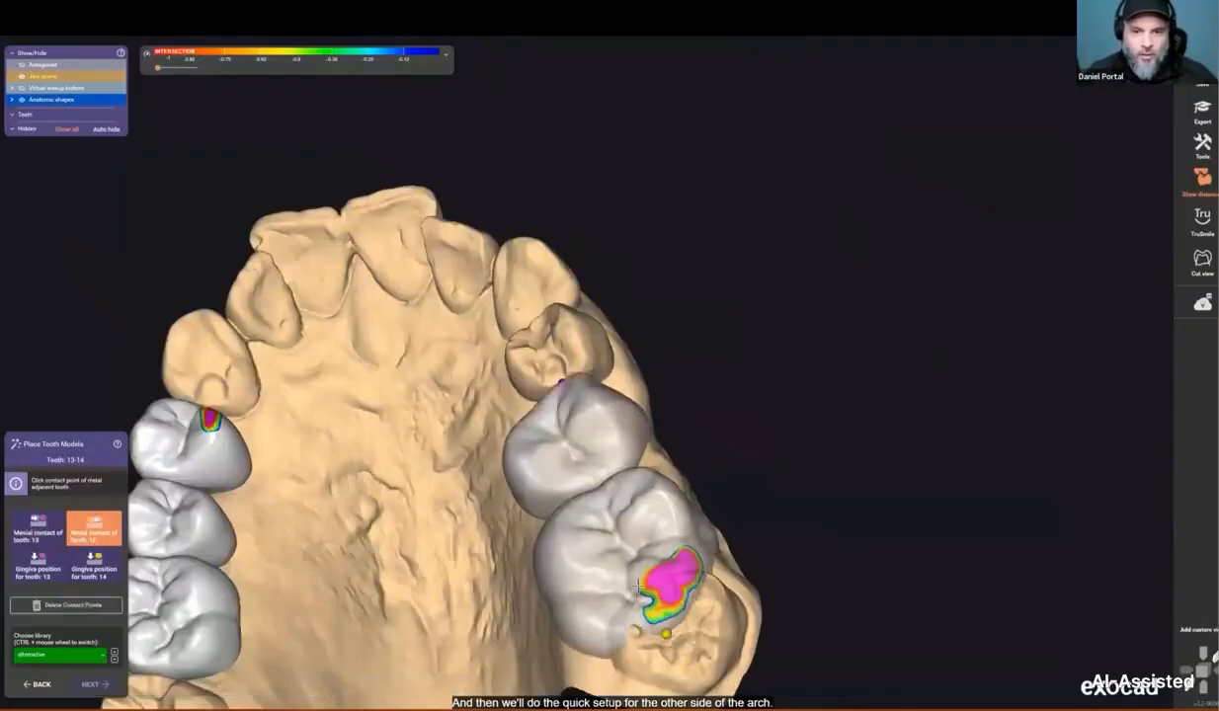
{"action": "right_click_drag", "start_coordinate": [653, 587], "coordinate": [612, 617]}
{"action": "left_click", "coordinate": [613, 617]}
{"action": "scroll", "coordinate": [612, 553], "scroll_direction": "up", "scroll_amount": 4}
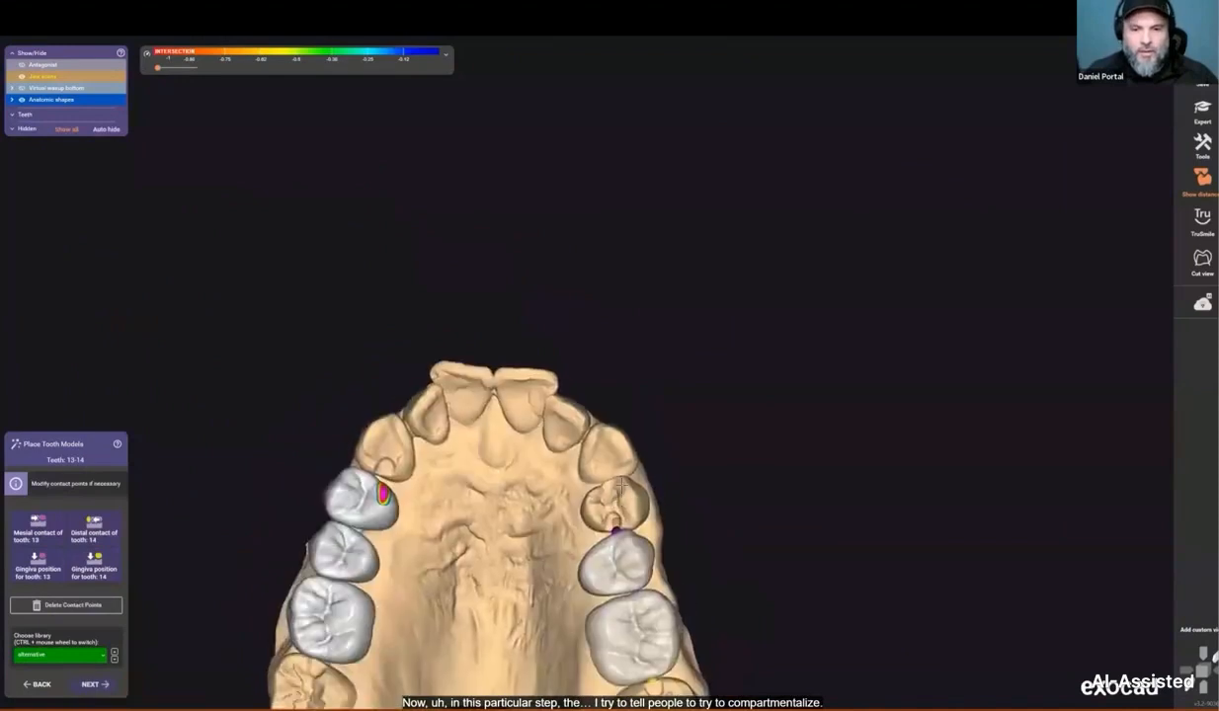
Step: Reposition the mesial contact point of tooth 13 and continue to the tooth placement stage
{"action": "left_click_drag", "start_coordinate": [613, 551], "coordinate": [632, 545]}
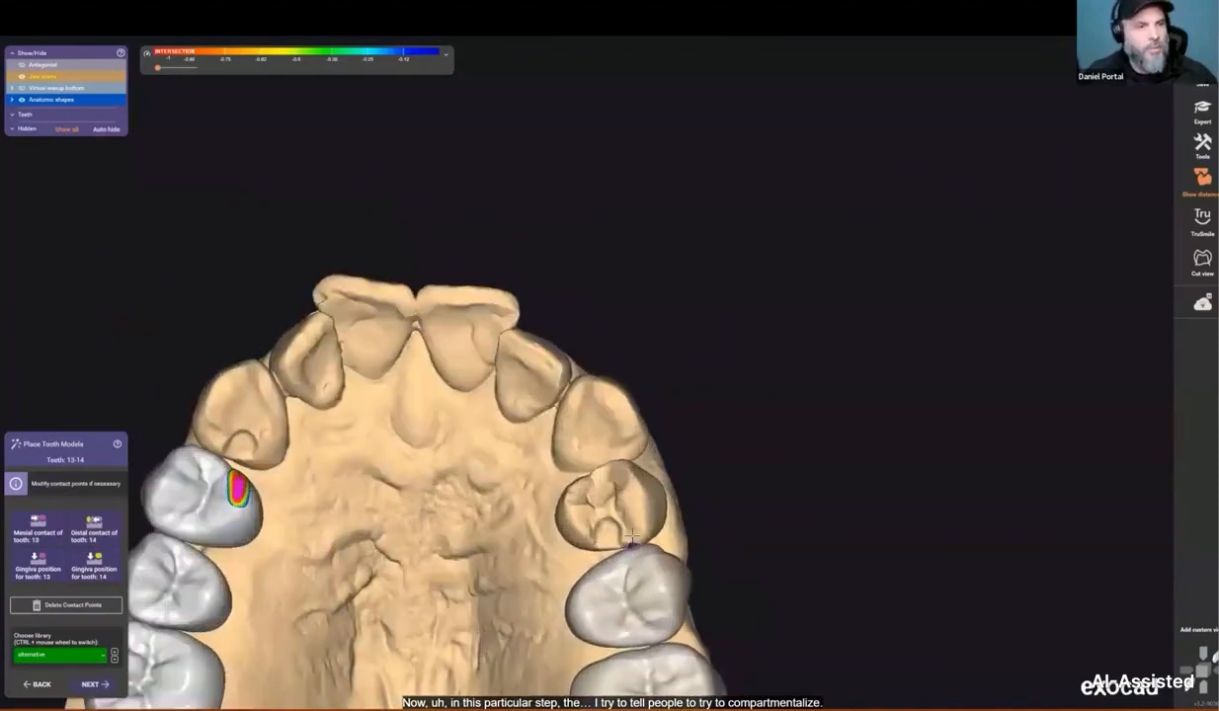
{"action": "scroll", "coordinate": [725, 472], "scroll_direction": "down", "scroll_amount": 4}
{"action": "scroll", "coordinate": [725, 467], "scroll_direction": "up", "scroll_amount": 1}
{"action": "right_click_drag", "start_coordinate": [710, 482], "coordinate": [707, 468]}
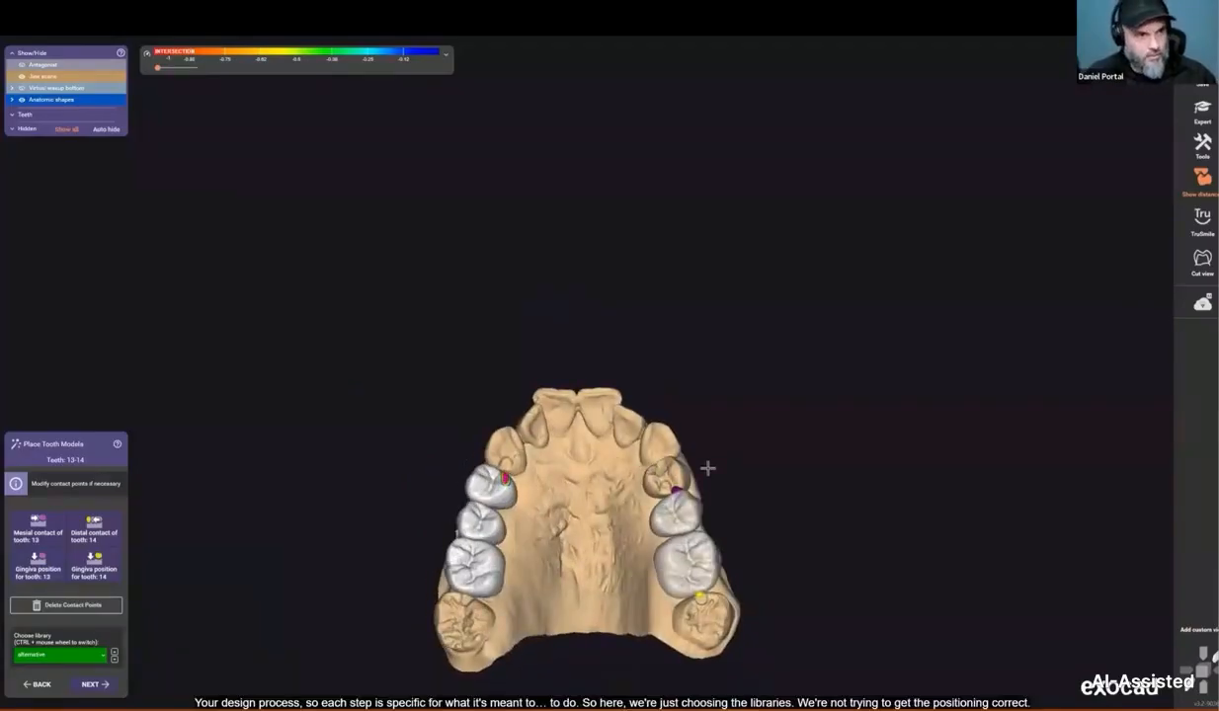
{"action": "right_click_drag", "start_coordinate": [566, 546], "coordinate": [555, 554]}
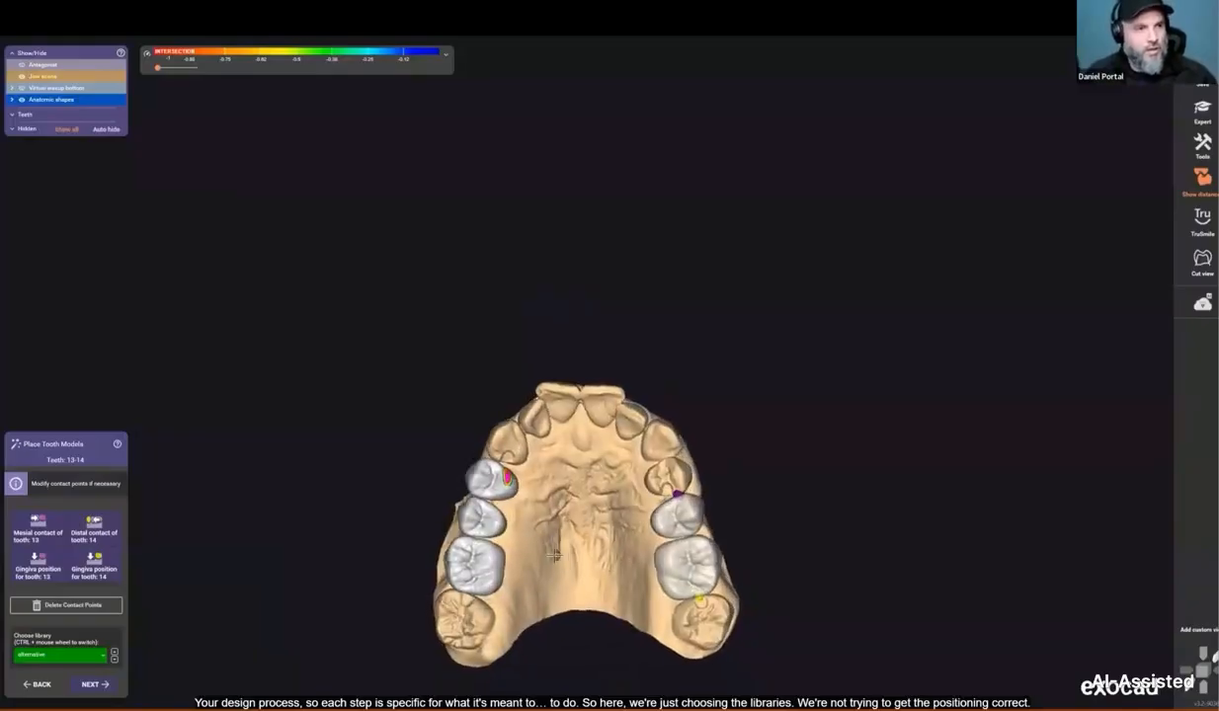
{"action": "right_click_drag", "start_coordinate": [539, 564], "coordinate": [530, 578]}
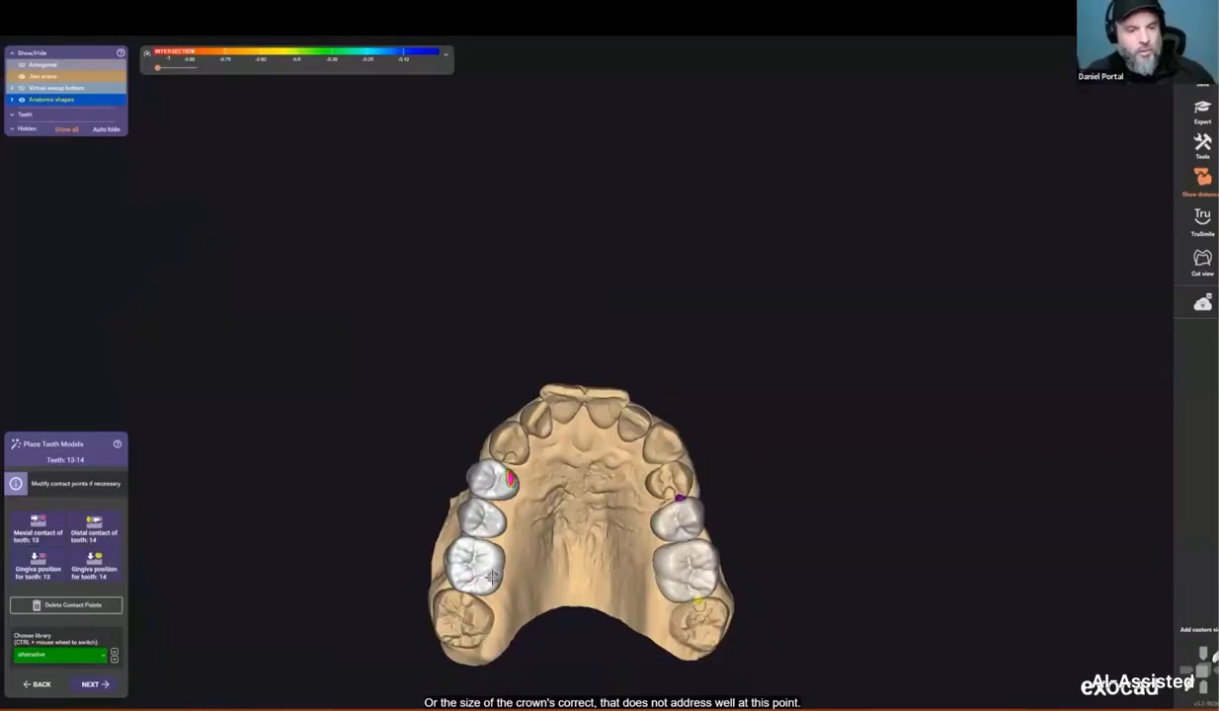
{"action": "right_click_drag", "start_coordinate": [643, 559], "coordinate": [640, 533]}
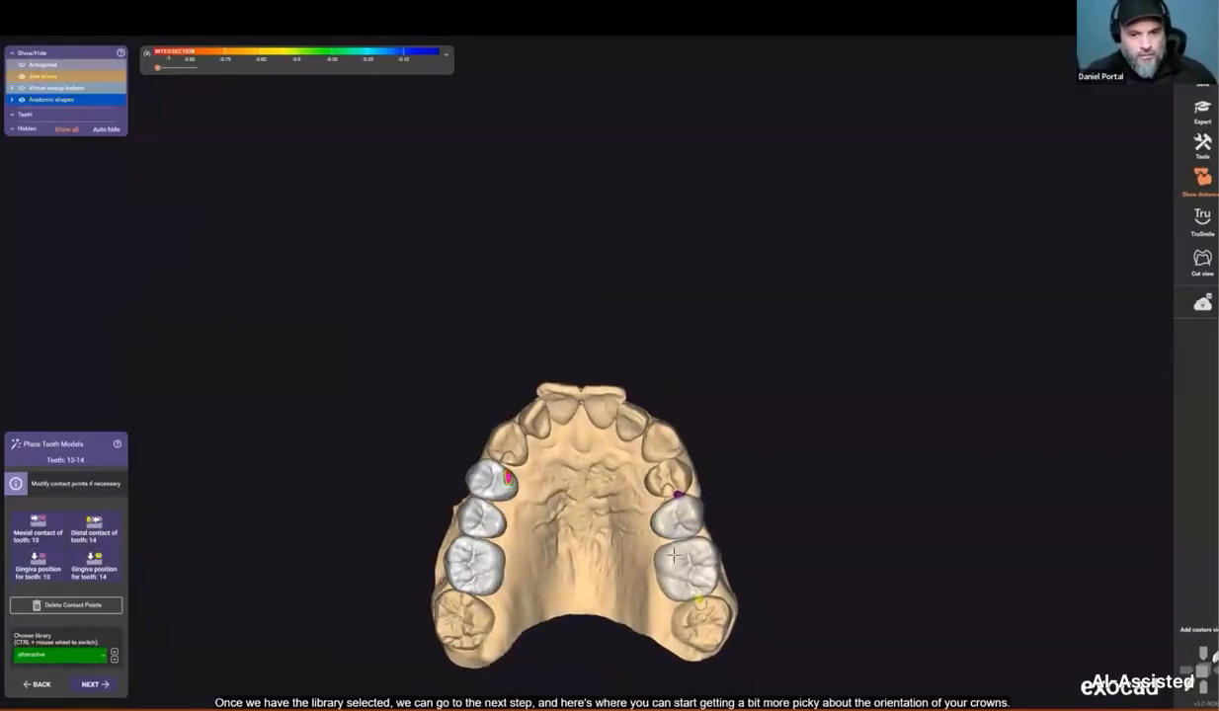
{"action": "key", "text": "space"}
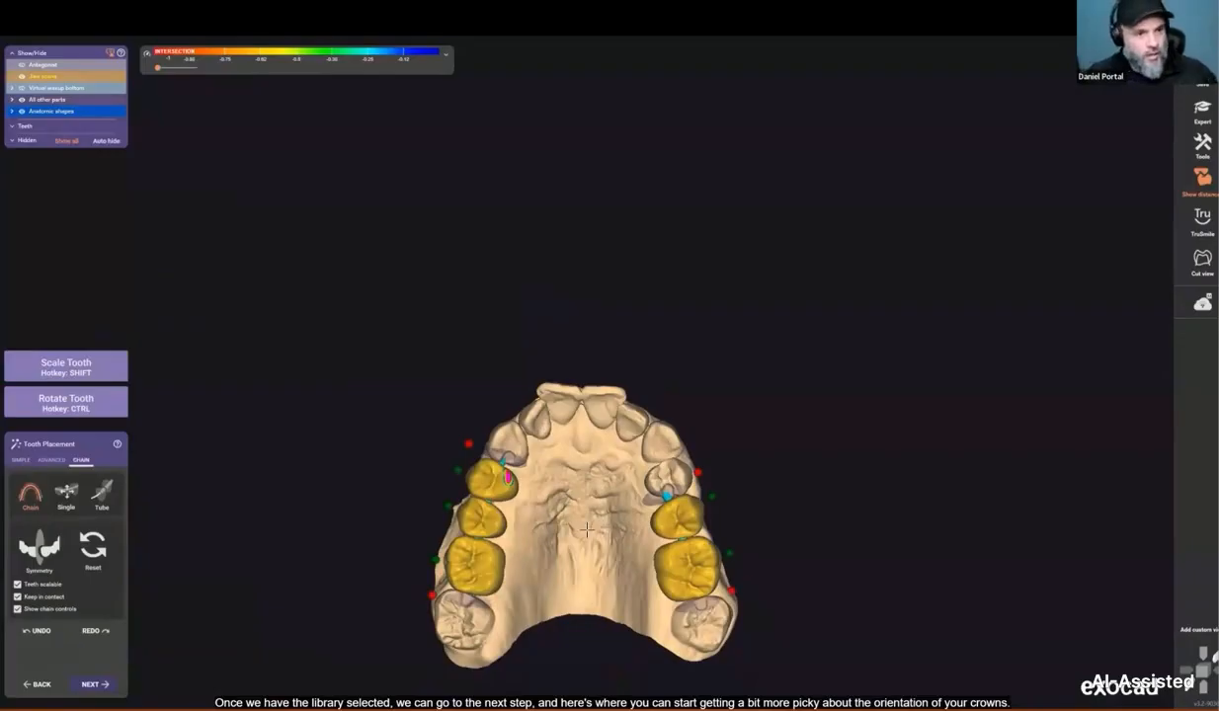
Step: Switch to advanced tooth placement, then scale and reposition the premolars in the tooth 3-5 gap
{"action": "right_click_drag", "start_coordinate": [472, 460], "coordinate": [512, 449]}
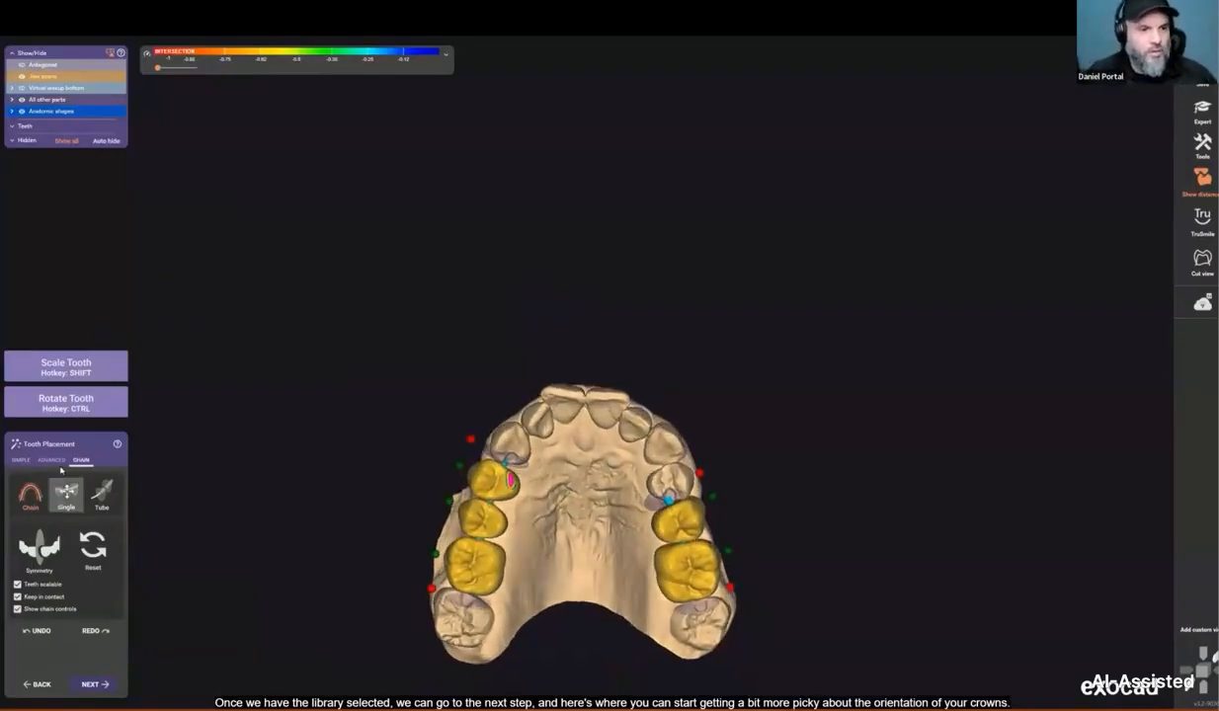
{"action": "scroll", "coordinate": [507, 514], "scroll_direction": "up", "scroll_amount": 1}
{"action": "scroll", "coordinate": [508, 515], "scroll_direction": "up", "scroll_amount": 2}
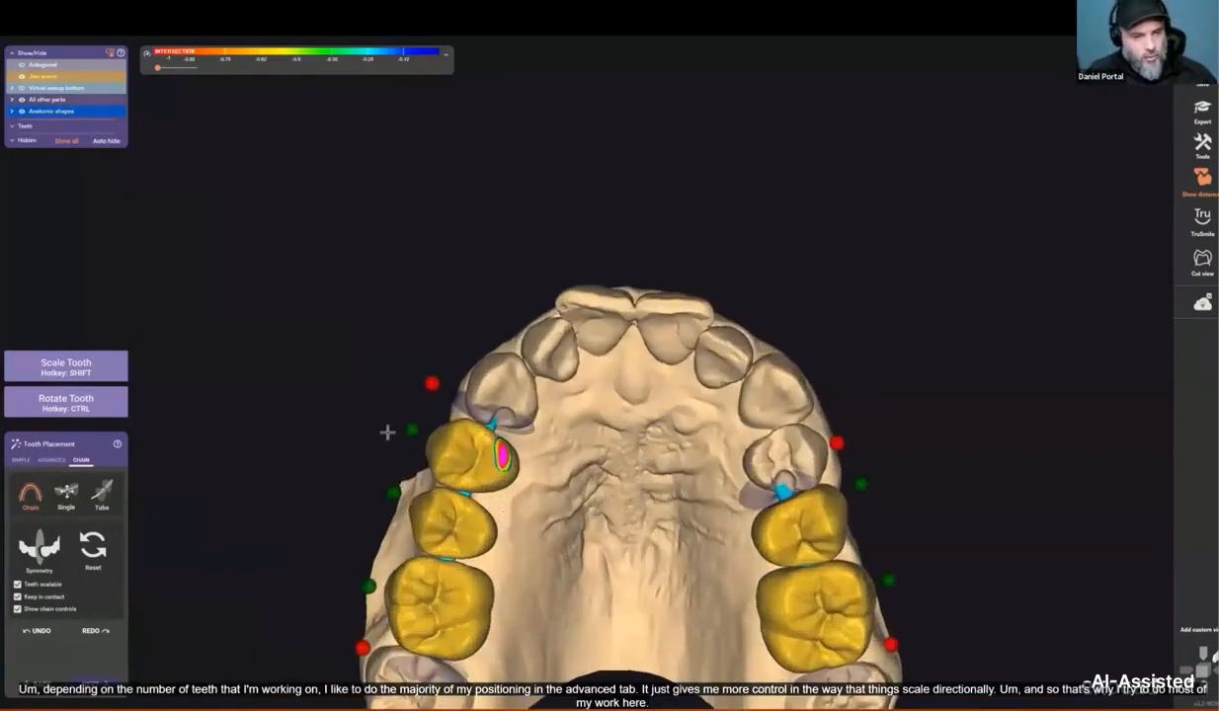
{"action": "left_click", "coordinate": [52, 460]}
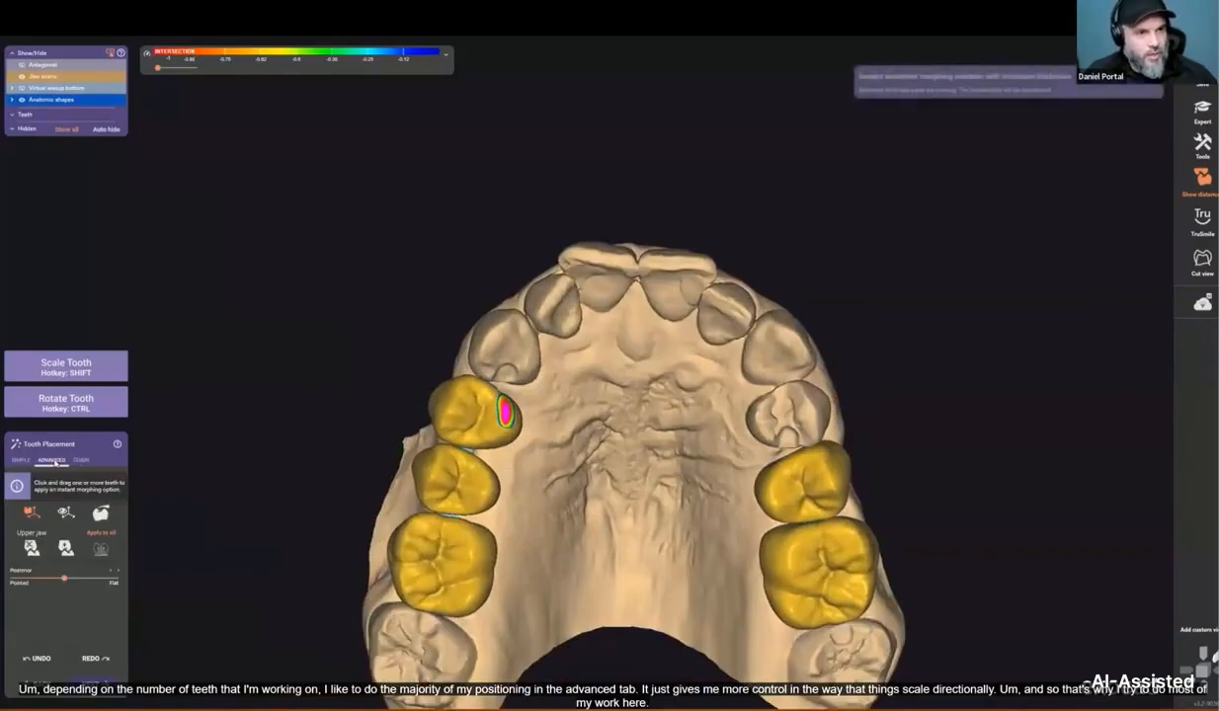
{"action": "scroll", "coordinate": [506, 420], "scroll_direction": "up", "scroll_amount": 3}
{"action": "left_click_drag", "start_coordinate": [507, 420], "coordinate": [438, 434], "text": "shift"}
{"action": "left_click_drag", "start_coordinate": [431, 521], "coordinate": [456, 538]}
{"action": "scroll", "coordinate": [468, 548], "scroll_direction": "down", "scroll_amount": 3}
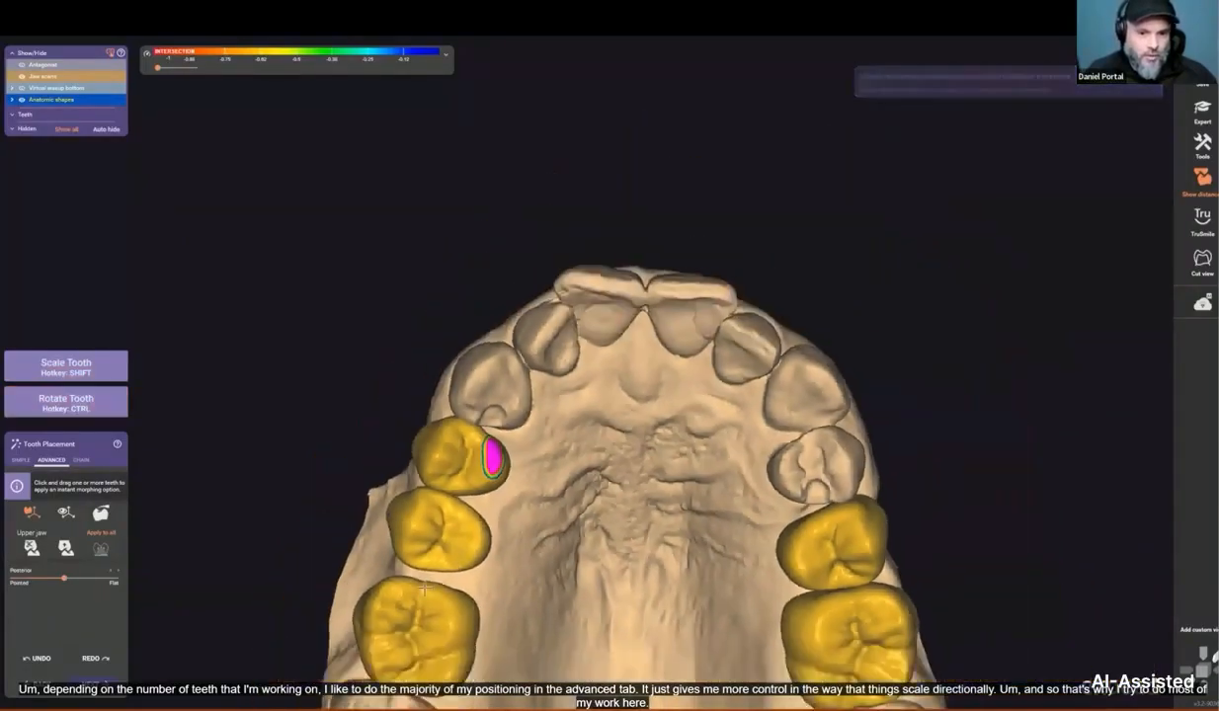
Step: Scale the teeth in the 3-5 gap to refine their fit against the neighbouring teeth
{"action": "scroll", "coordinate": [468, 576], "scroll_direction": "up", "scroll_amount": 3}
{"action": "left_click_drag", "start_coordinate": [391, 620], "coordinate": [411, 564], "text": "shift"}
{"action": "left_click_drag", "start_coordinate": [457, 514], "coordinate": [434, 508], "text": "shift"}
{"action": "scroll", "coordinate": [425, 599], "scroll_direction": "down", "scroll_amount": 3}
Step: Check teeth 3-5 against the opposing jaw and rotate tooth 13 to align it with the adjacent natural teeth
{"action": "right_click_drag", "start_coordinate": [425, 598], "coordinate": [516, 511]}
{"action": "scroll", "coordinate": [516, 511], "scroll_direction": "up", "scroll_amount": 3}
{"action": "scroll", "coordinate": [603, 421], "scroll_direction": "down", "scroll_amount": 3}
{"action": "mouse_move", "coordinate": [602, 421]}
{"action": "right_mouse_down"}
{"action": "mouse_move", "coordinate": [553, 331]}
{"action": "mouse_move", "coordinate": [551, 425]}
{"action": "mouse_move", "coordinate": [583, 414]}
{"action": "right_mouse_up"}
{"action": "scroll", "coordinate": [583, 415], "scroll_direction": "up", "scroll_amount": 3}
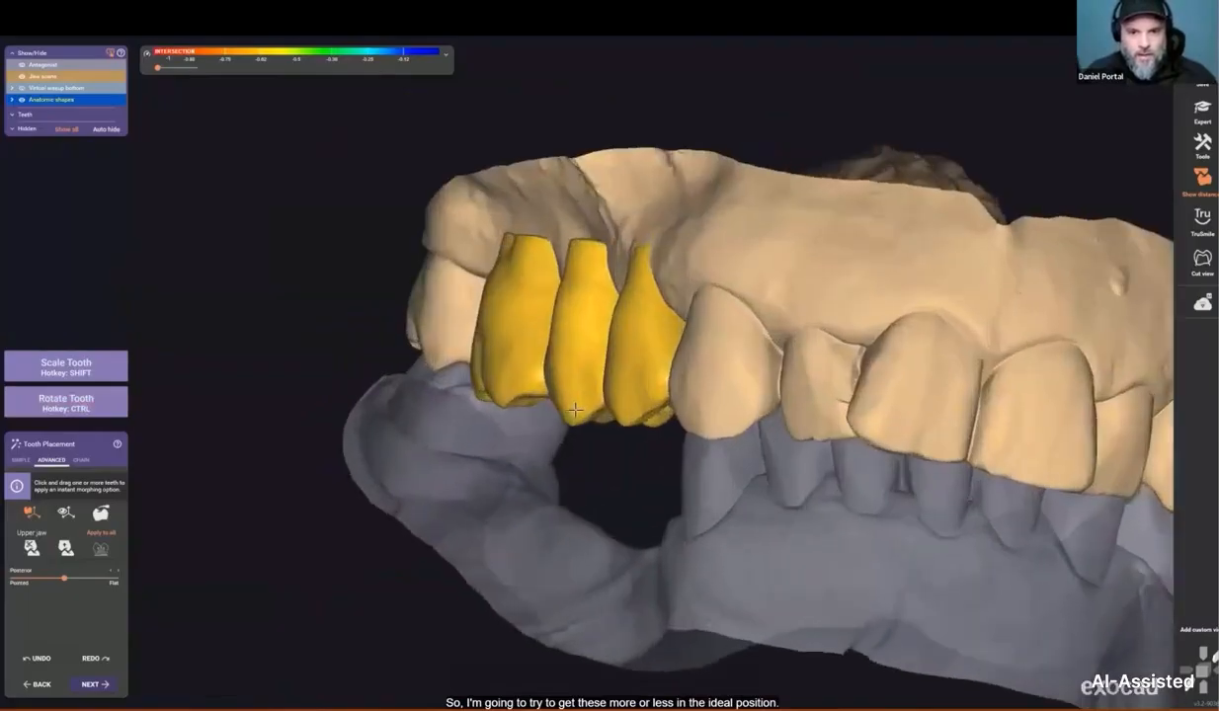
{"action": "scroll", "coordinate": [674, 407], "scroll_direction": "down", "scroll_amount": 3}
{"action": "right_click_drag", "start_coordinate": [767, 415], "coordinate": [660, 336]}
{"action": "scroll", "coordinate": [669, 383], "scroll_direction": "up", "scroll_amount": 3}
{"action": "scroll", "coordinate": [670, 383], "scroll_direction": "up", "scroll_amount": 3}
{"action": "left_click_drag", "start_coordinate": [632, 360], "coordinate": [615, 337], "text": "ctrl"}
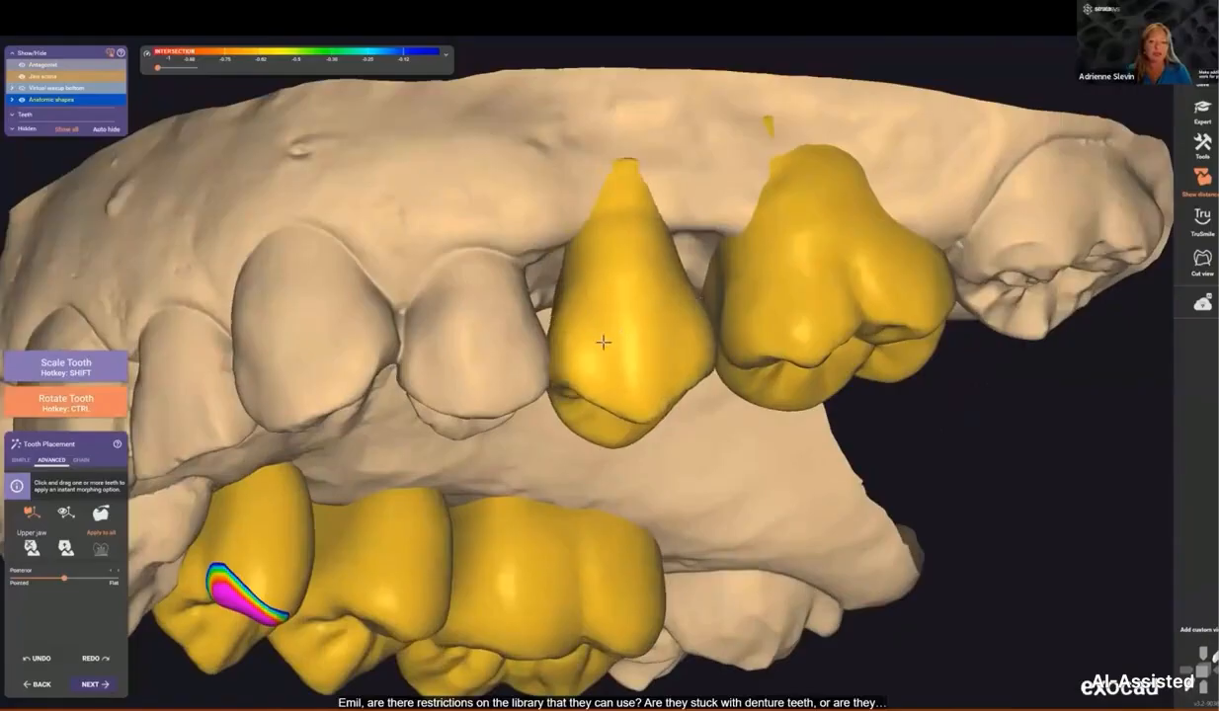
Step: Move tooth 13 into line with the arch in the occlusal view and scale tooth 14
{"action": "right_click_drag", "start_coordinate": [601, 309], "coordinate": [583, 512]}
{"action": "left_click_drag", "start_coordinate": [583, 512], "coordinate": [622, 566]}
{"action": "left_click_drag", "start_coordinate": [727, 472], "coordinate": [725, 458], "text": "shift"}
{"action": "scroll", "coordinate": [724, 462], "scroll_direction": "down", "scroll_amount": 2}
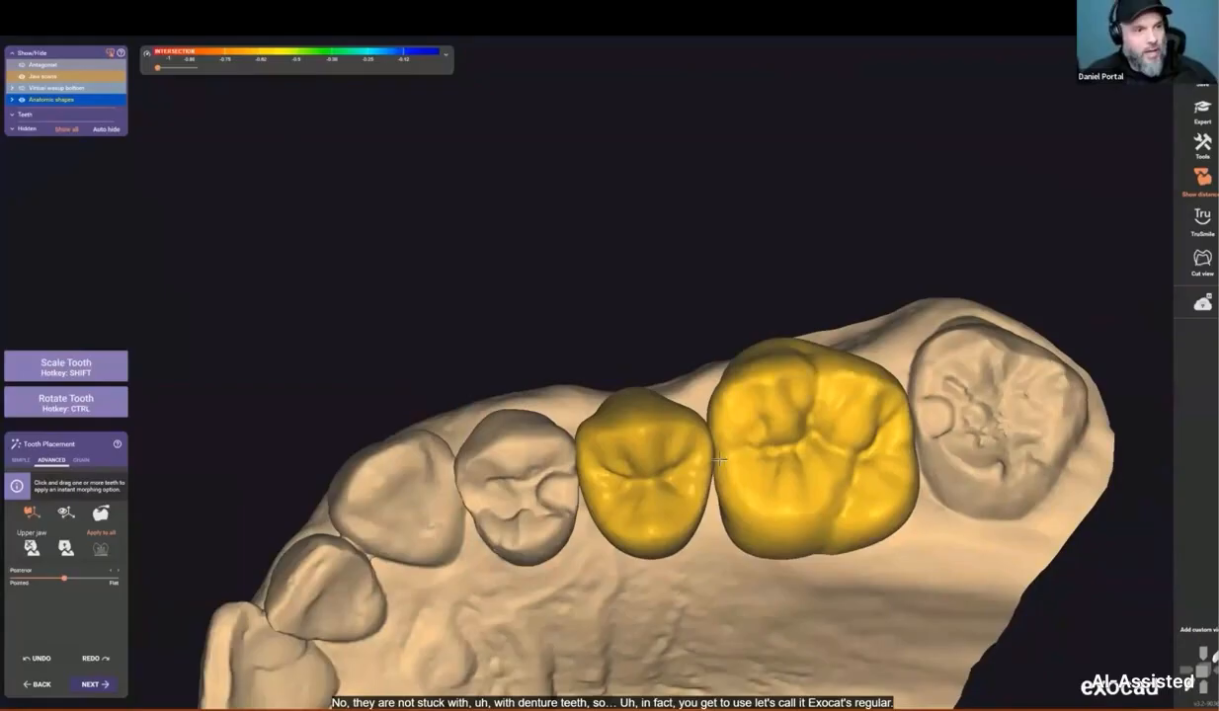
Step: Fine-tune the scale and rotation of the replacement teeth in the 13-14 gap
{"action": "right_click_drag", "start_coordinate": [724, 469], "coordinate": [375, 346]}
{"action": "left_click_drag", "start_coordinate": [375, 346], "coordinate": [374, 341], "text": "shift"}
{"action": "scroll", "coordinate": [384, 343], "scroll_direction": "down", "scroll_amount": 2}
{"action": "right_click_drag", "start_coordinate": [384, 343], "coordinate": [498, 417]}
{"action": "mouse_move", "coordinate": [474, 405]}
{"action": "left_mouse_down", "text": "ctrl"}
{"action": "mouse_move", "coordinate": [457, 396]}
{"action": "mouse_move", "coordinate": [457, 416]}
{"action": "left_mouse_up", "text": "ctrl"}
{"action": "scroll", "coordinate": [459, 422], "scroll_direction": "down", "scroll_amount": 3}
{"action": "mouse_move", "coordinate": [462, 427]}
{"action": "right_mouse_down"}
{"action": "mouse_move", "coordinate": [482, 456]}
{"action": "mouse_move", "coordinate": [468, 403]}
{"action": "right_mouse_up"}
{"action": "scroll", "coordinate": [469, 403], "scroll_direction": "up", "scroll_amount": 3}
{"action": "left_click_drag", "start_coordinate": [468, 403], "coordinate": [469, 399], "text": "ctrl"}
Step: Morph the posterior tooth cusps from pointed to nearly fully flat to match the existing dentition
{"action": "right_click_drag", "start_coordinate": [370, 411], "coordinate": [393, 432]}
{"action": "scroll", "coordinate": [388, 469], "scroll_direction": "down", "scroll_amount": 3}
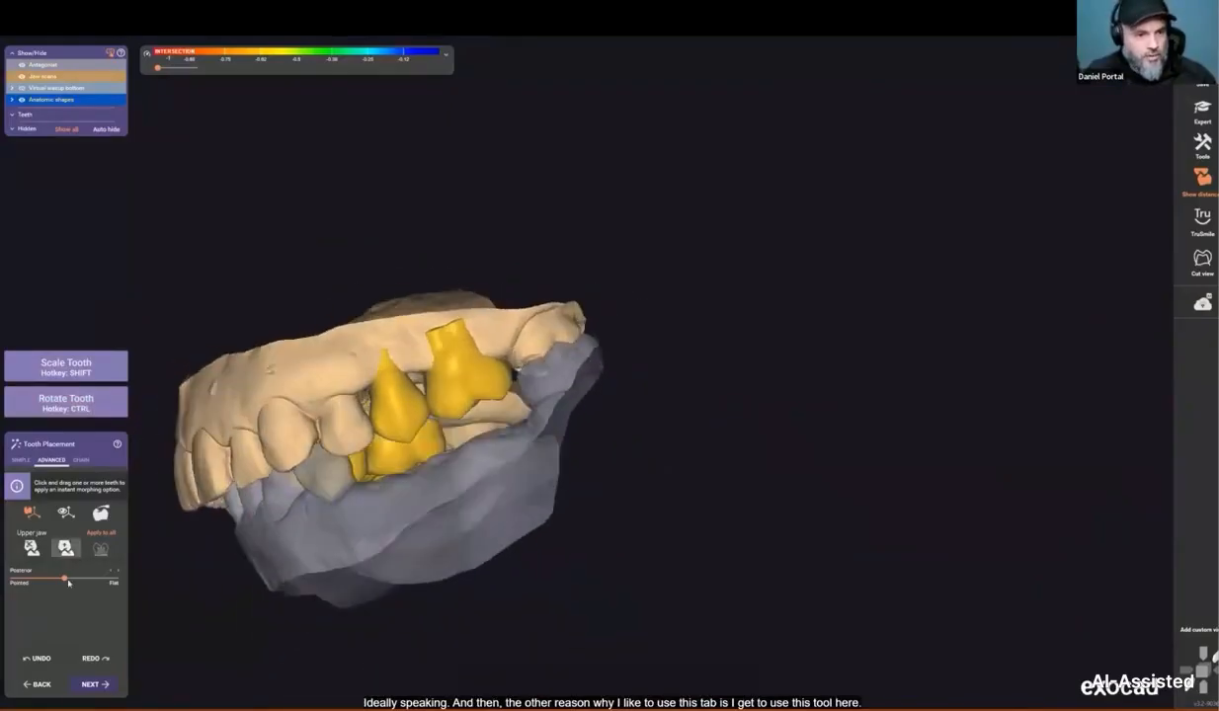
{"action": "left_click_drag", "start_coordinate": [82, 581], "coordinate": [108, 555]}
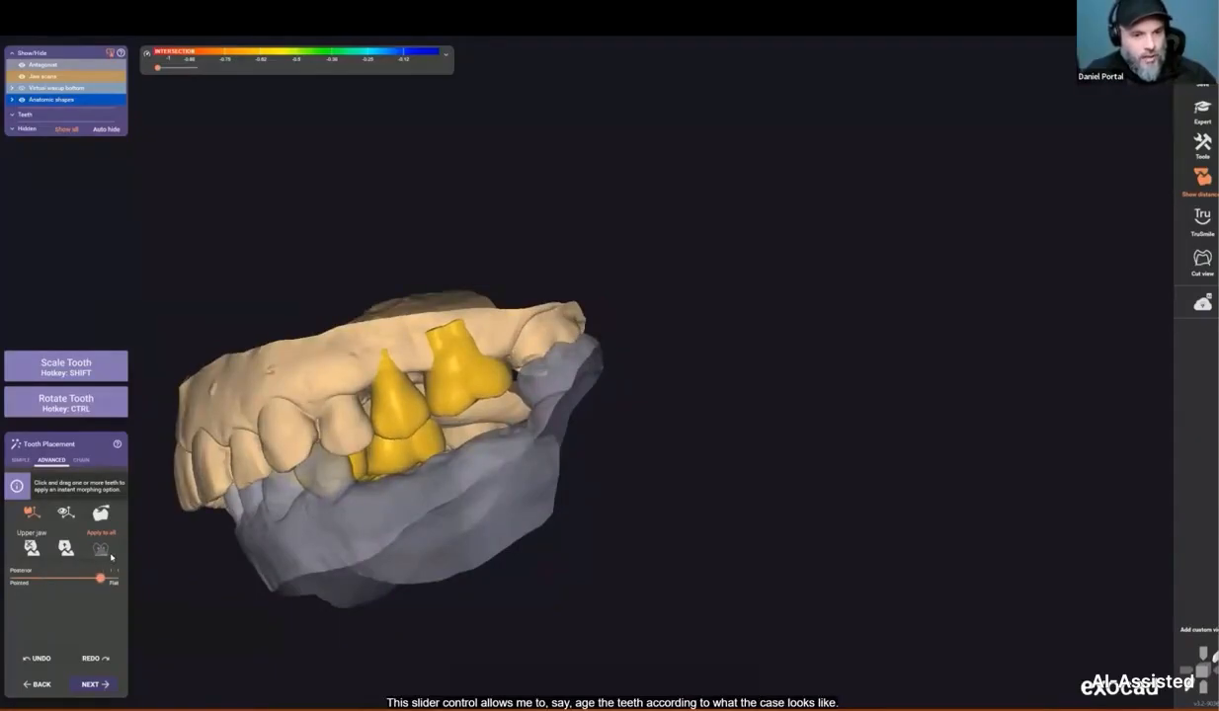
{"action": "right_click_drag", "start_coordinate": [378, 466], "coordinate": [613, 467]}
{"action": "scroll", "coordinate": [294, 477], "scroll_direction": "up", "scroll_amount": 2}
{"action": "left_click_drag", "start_coordinate": [109, 583], "coordinate": [117, 583]}
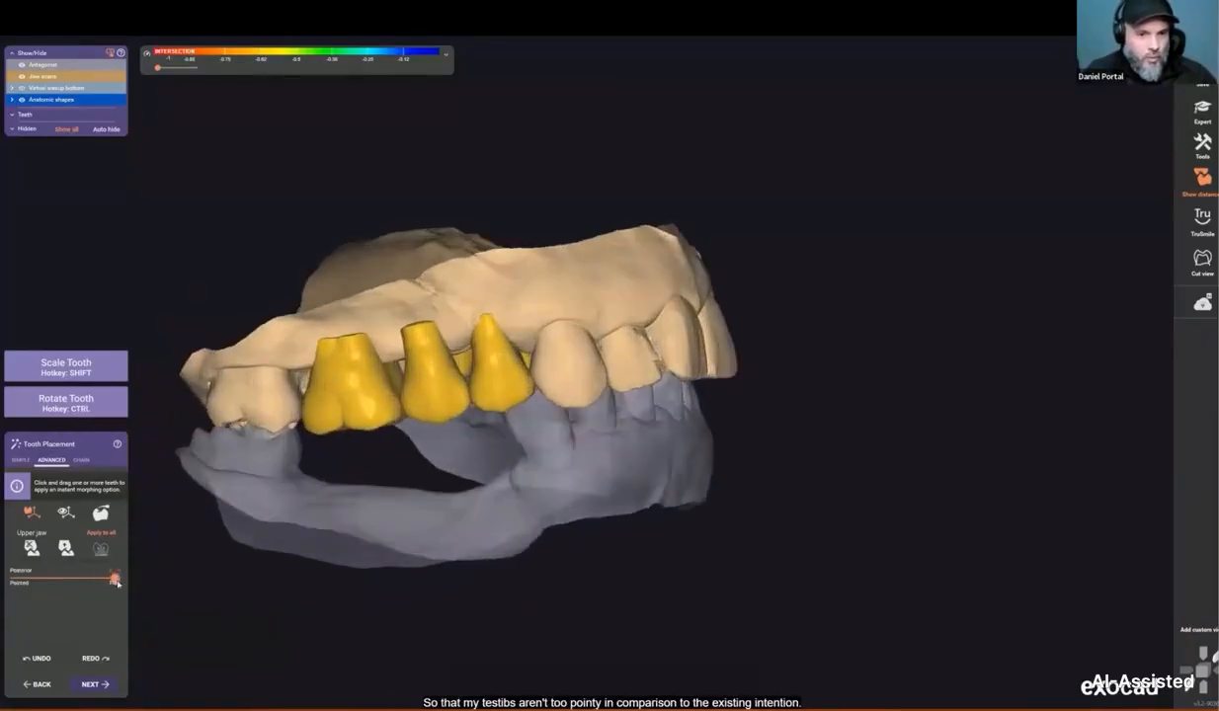
{"action": "scroll", "coordinate": [439, 518], "scroll_direction": "down", "scroll_amount": 5}
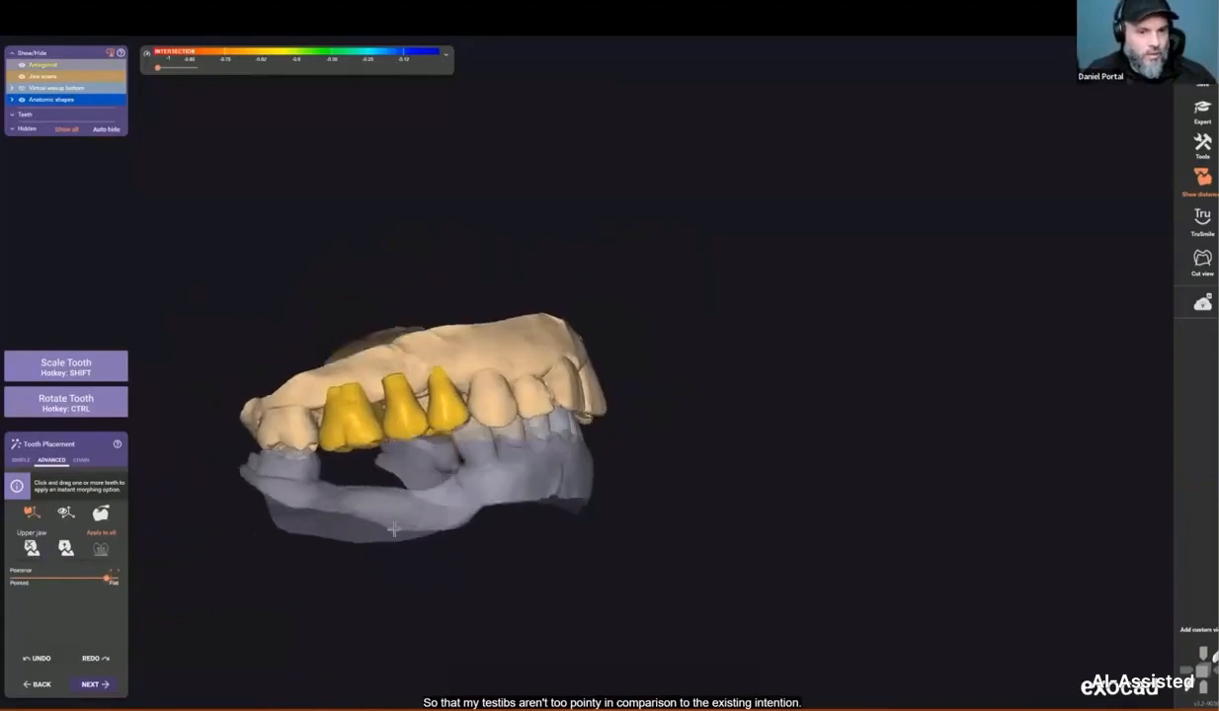
Step: Continue to free-forming and carve a fine groove in tooth 4's occlusal surface with a small, strong Add/Remove brush
{"action": "right_click_drag", "start_coordinate": [439, 519], "coordinate": [326, 543]}
{"action": "key", "text": "ctrl"}
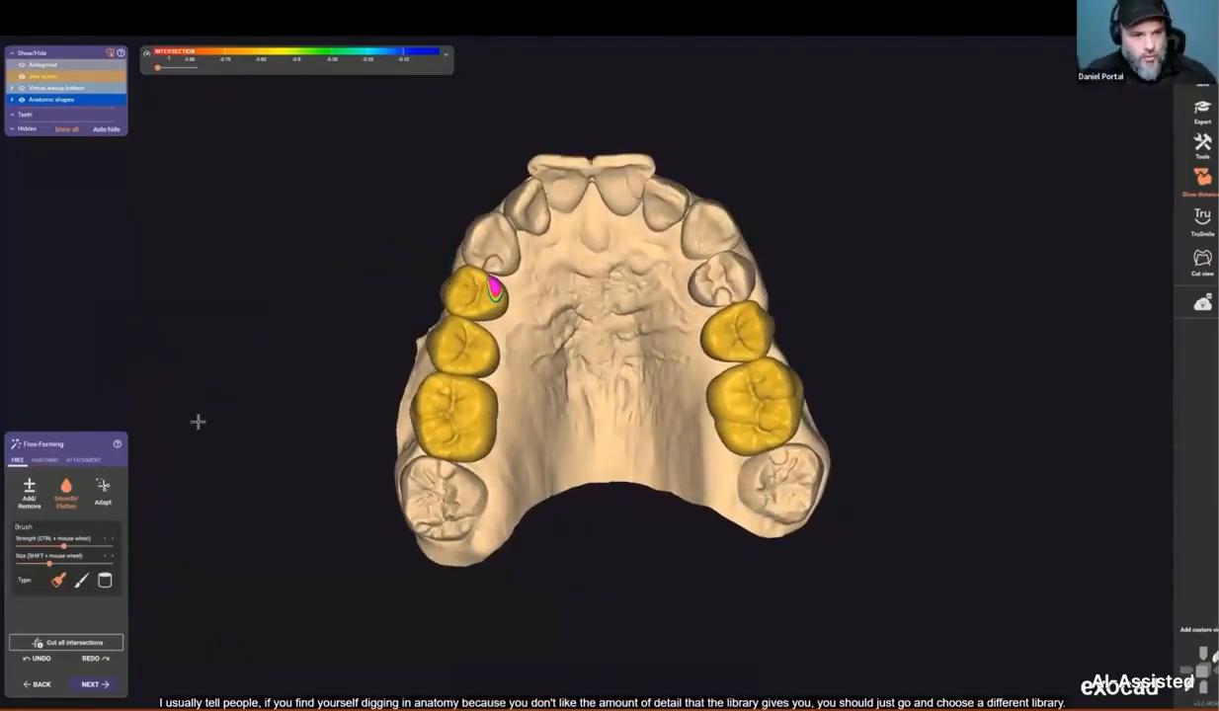
{"action": "scroll", "coordinate": [485, 318], "scroll_direction": "up", "scroll_amount": 3}
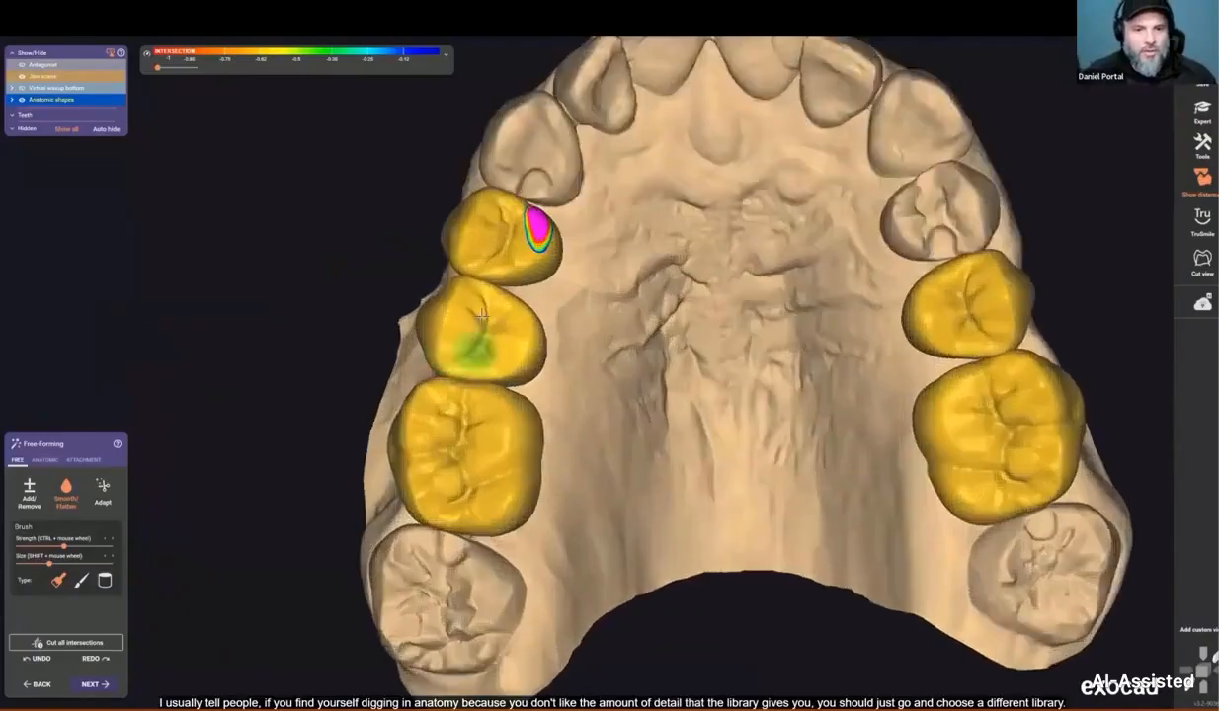
{"action": "scroll", "coordinate": [485, 318], "scroll_direction": "up", "scroll_amount": 5}
{"action": "key", "text": "2"}
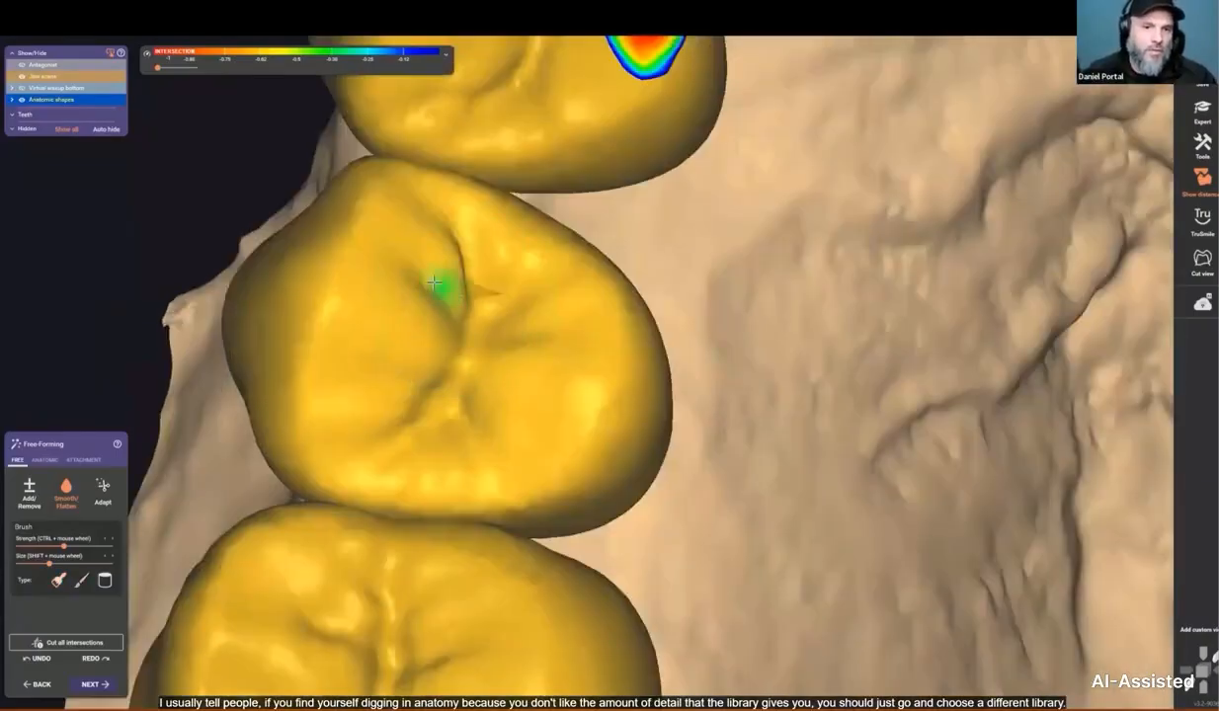
{"action": "key", "text": "1"}
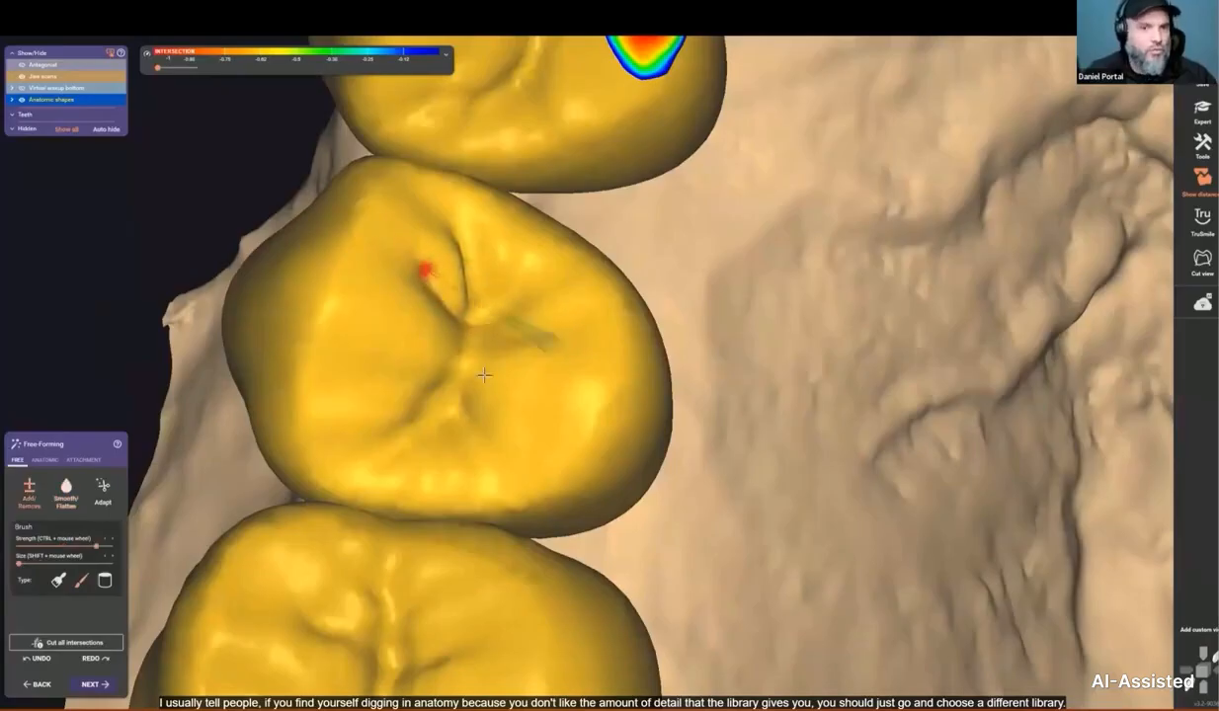
{"action": "scroll", "coordinate": [474, 366], "scroll_direction": "down", "scroll_amount": 4}
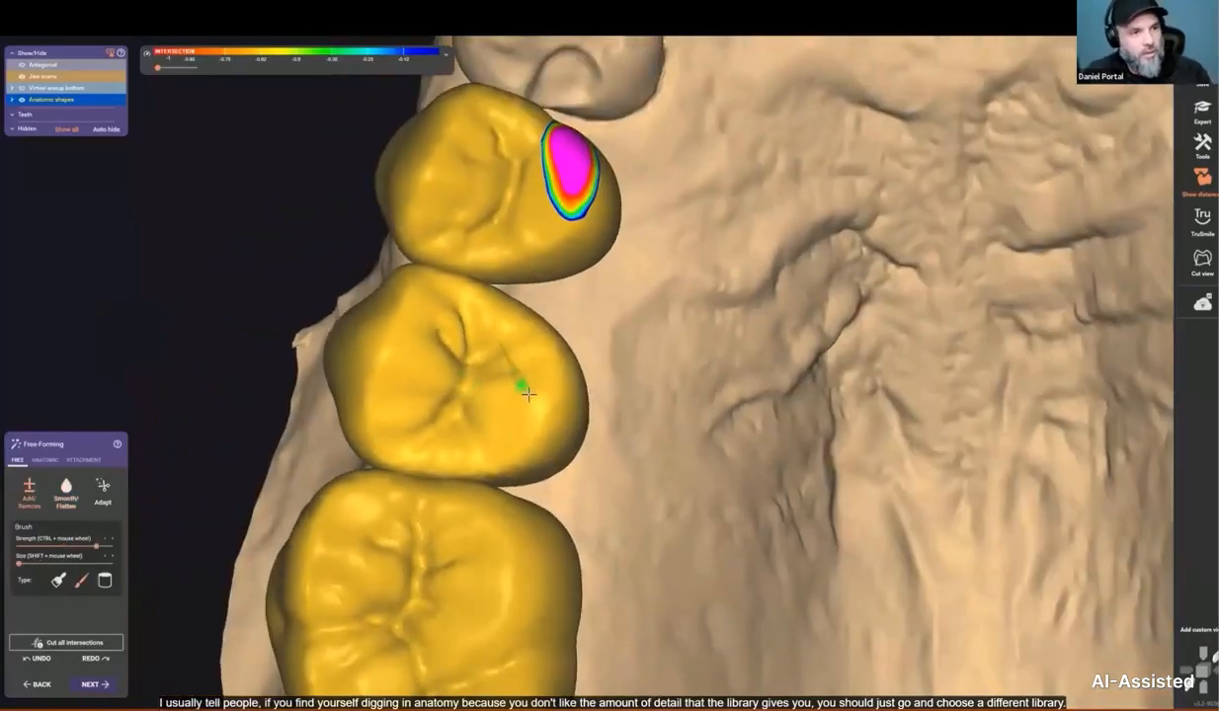
{"action": "scroll", "coordinate": [543, 420], "scroll_direction": "down", "scroll_amount": 3}
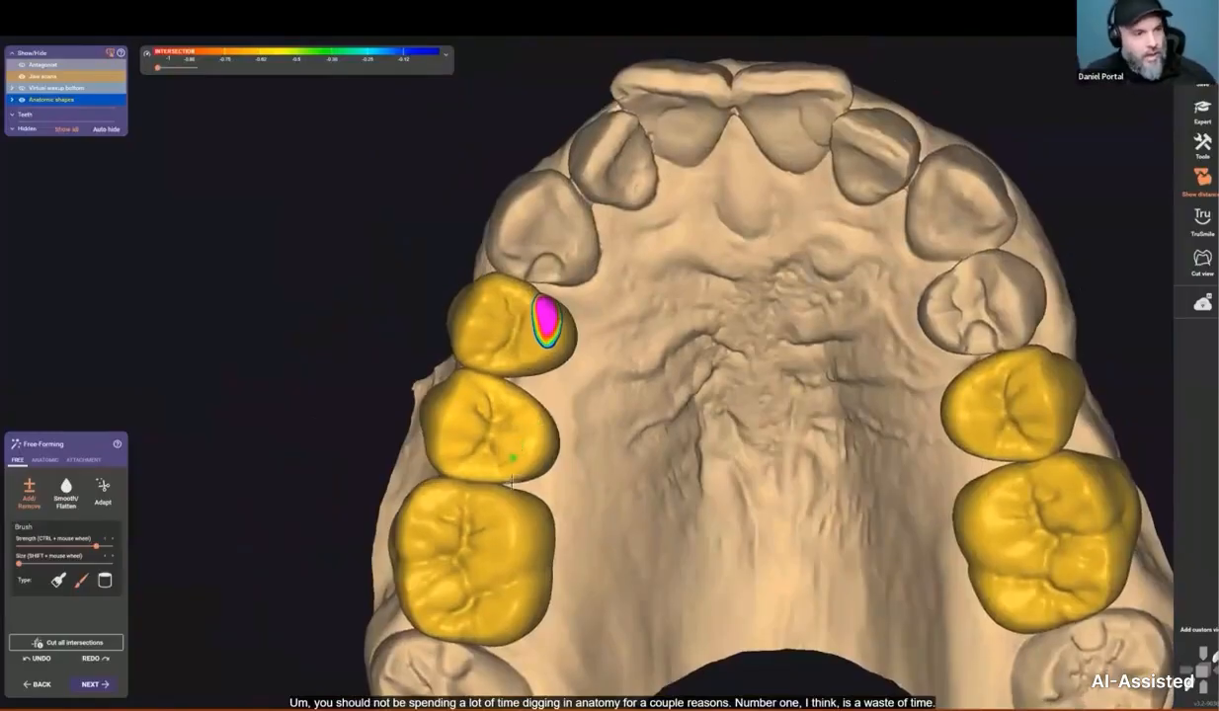
Step: Raise the Add/Remove brush's strength to near maximum, enlarge it slightly, and carve a groove into tooth 3's occlusal surface
{"action": "scroll", "coordinate": [475, 449], "scroll_direction": "up", "scroll_amount": 5}
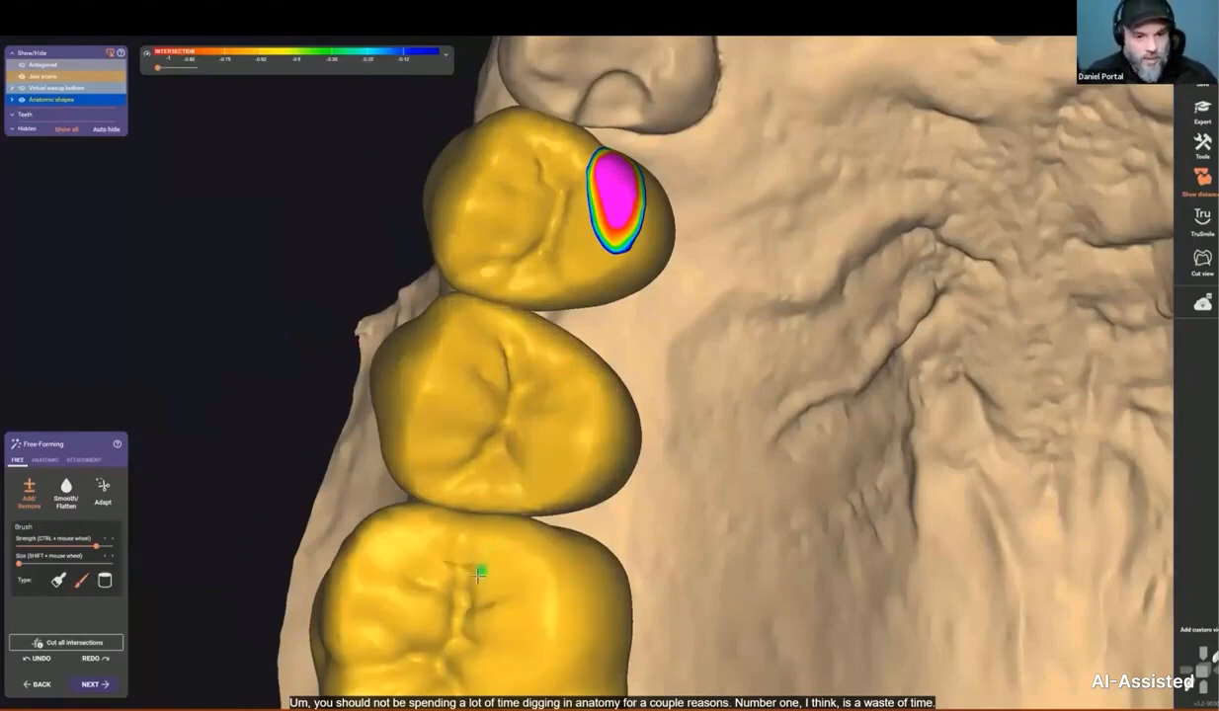
{"action": "scroll", "coordinate": [472, 575], "scroll_direction": "up", "scroll_amount": 5}
{"action": "scroll", "coordinate": [536, 302], "scroll_direction": "up", "scroll_amount": 3, "text": "ctrl"}
{"action": "scroll", "coordinate": [566, 315], "scroll_direction": "up", "scroll_amount": 2, "text": "shift"}
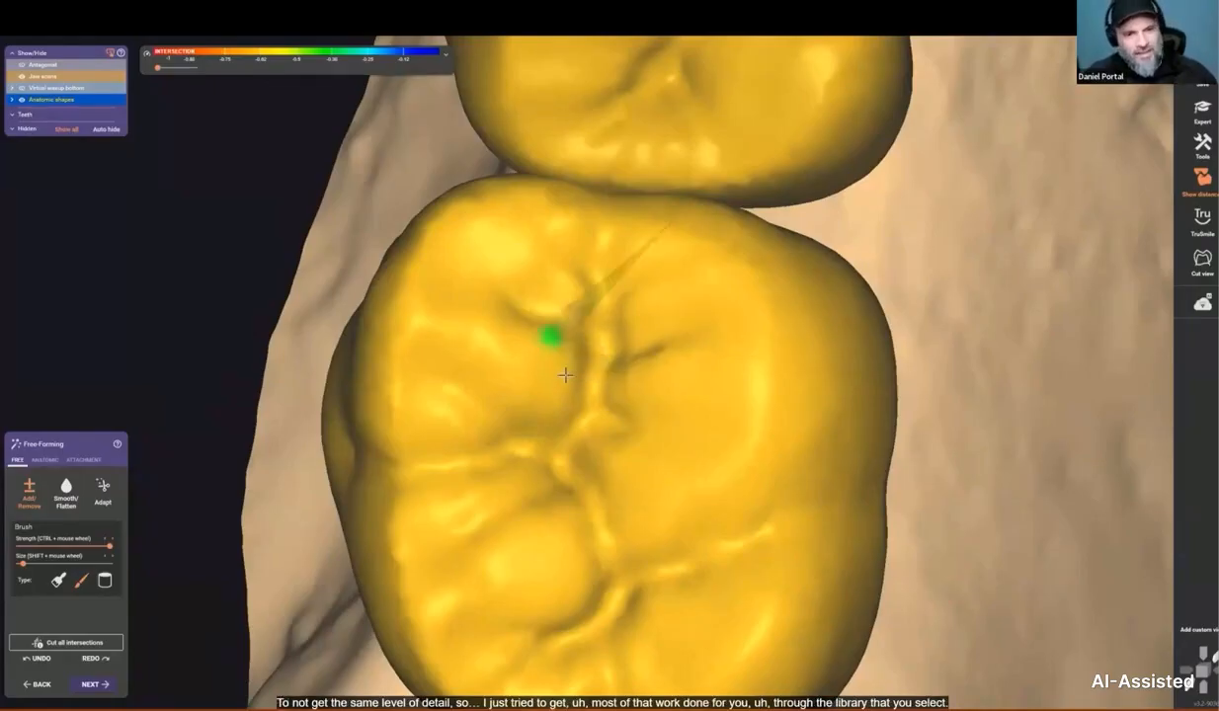
{"action": "scroll", "coordinate": [560, 378], "scroll_direction": "down", "scroll_amount": 10}
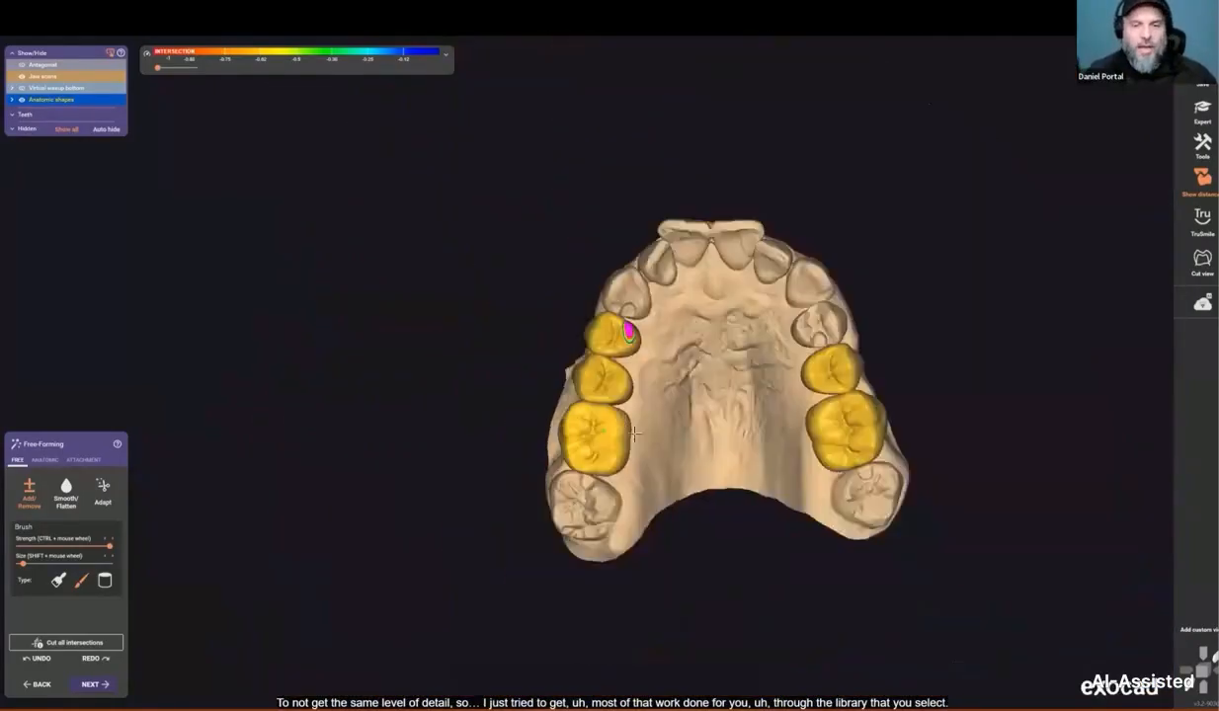
Step: Proceed to gingiva base design for 3-5 and draw its margin line from behind the canine along the buccal side of the ridge
{"action": "right_click_drag", "start_coordinate": [631, 439], "coordinate": [593, 308]}
{"action": "key", "text": "Return"}
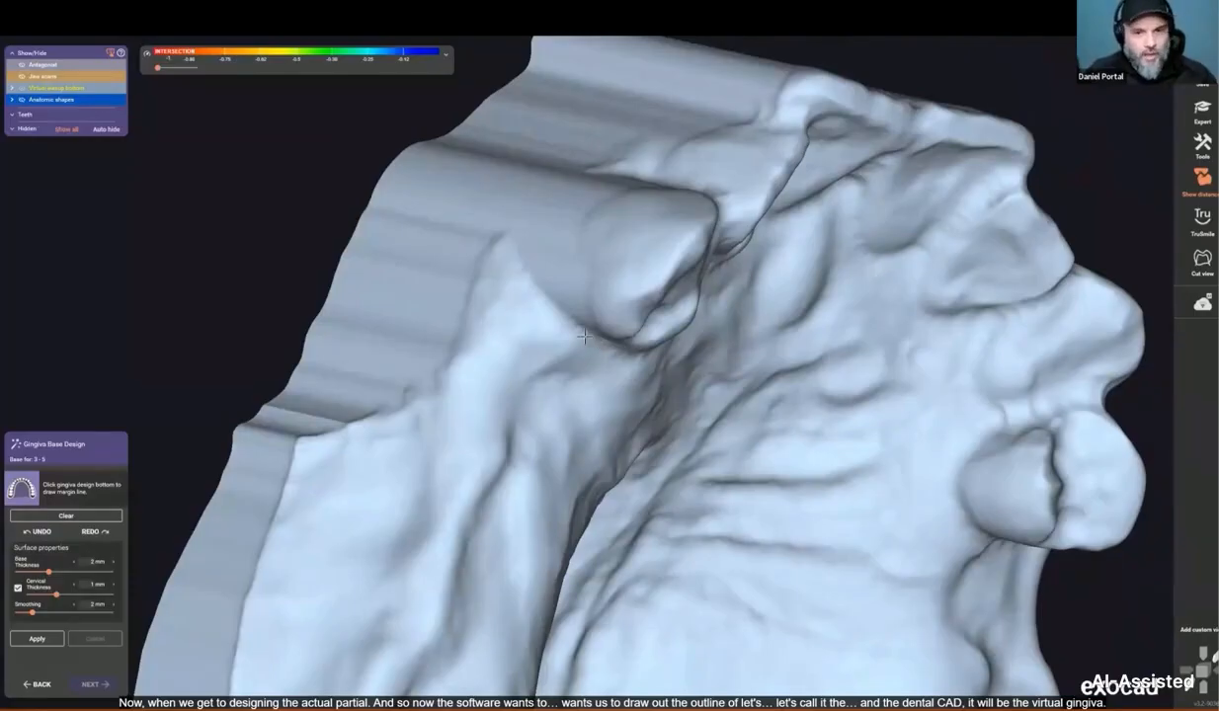
{"action": "left_click", "coordinate": [596, 341]}
{"action": "left_click", "coordinate": [544, 316]}
{"action": "left_click", "coordinate": [496, 314]}
{"action": "right_click_drag", "start_coordinate": [496, 313], "coordinate": [574, 402]}
{"action": "left_click", "coordinate": [562, 390]}
{"action": "left_click", "coordinate": [517, 481]}
{"action": "middle_click", "coordinate": [513, 521]}
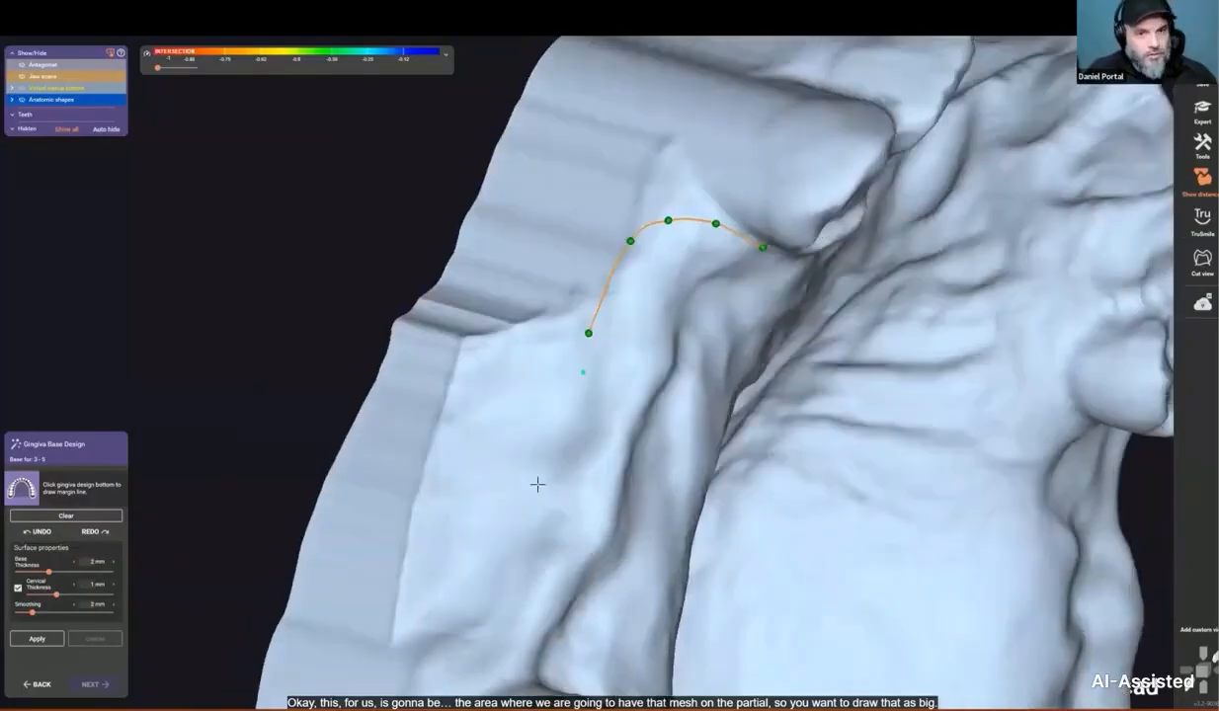
{"action": "left_click", "coordinate": [559, 436]}
{"action": "left_click", "coordinate": [525, 542]}
{"action": "left_click", "coordinate": [499, 632]}
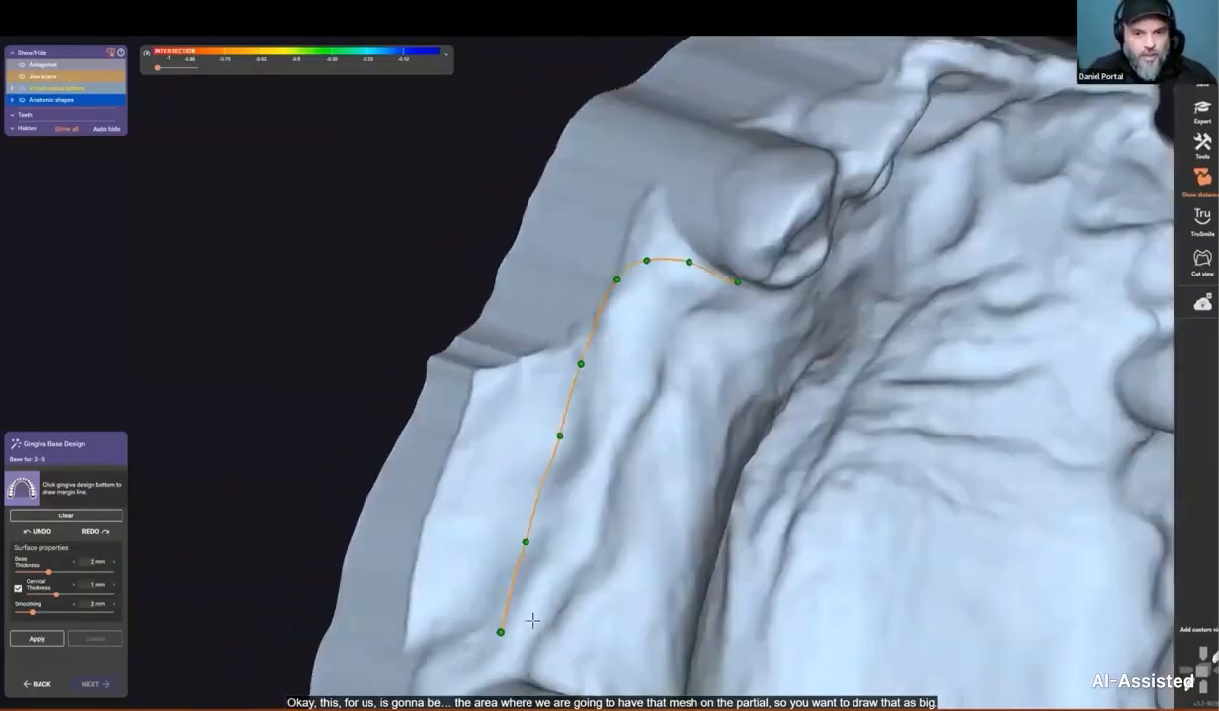
Step: Carry the 3-5 base margin line around the distal end in front of the molar and onto the palatal side
{"action": "right_click_drag", "start_coordinate": [532, 620], "coordinate": [484, 623]}
{"action": "left_click", "coordinate": [533, 683]}
{"action": "left_click", "coordinate": [584, 680]}
{"action": "right_click_drag", "start_coordinate": [585, 681], "coordinate": [573, 382]}
{"action": "left_click", "coordinate": [621, 427]}
{"action": "left_click", "coordinate": [680, 388]}
{"action": "left_click", "coordinate": [700, 316]}
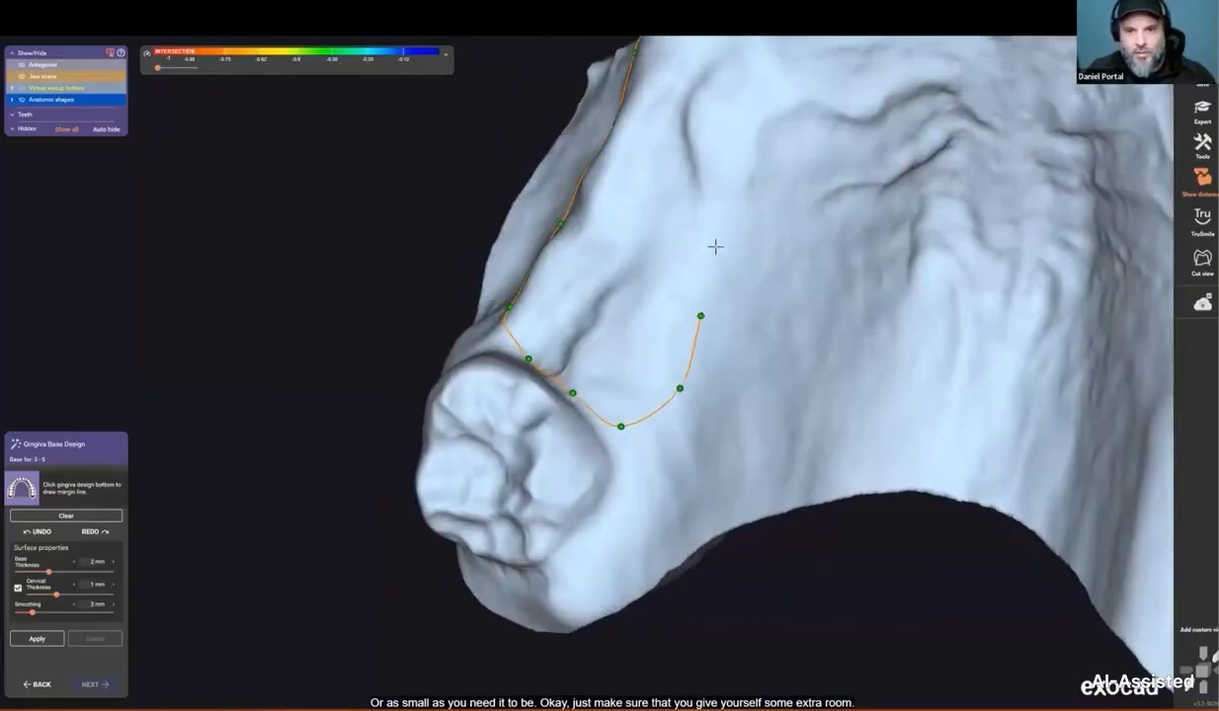
Step: Run the 3-5 base margin line forward along the palatal side and back to its starting area behind the canine
{"action": "right_click_drag", "start_coordinate": [715, 247], "coordinate": [585, 332]}
{"action": "left_click", "coordinate": [594, 308]}
{"action": "left_click", "coordinate": [628, 208]}
{"action": "left_click", "coordinate": [650, 149]}
{"action": "left_click", "coordinate": [644, 118]}
{"action": "left_click", "coordinate": [592, 106]}
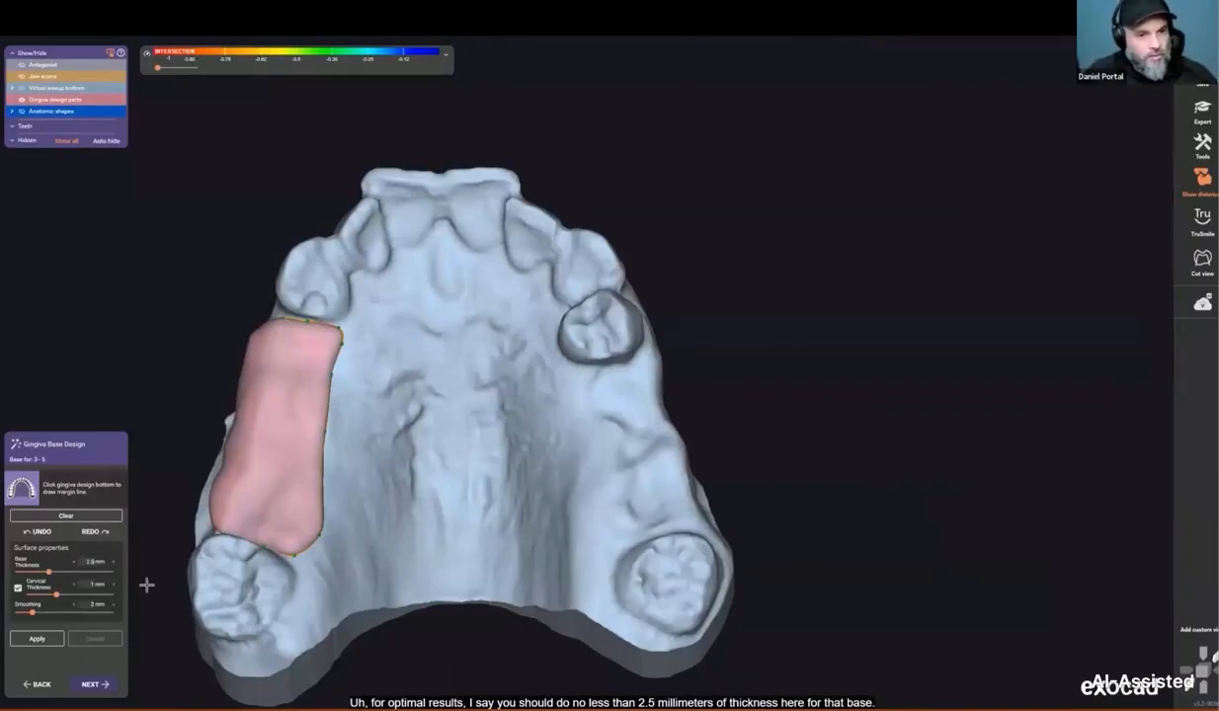
Step: Build the 3-5 gingiva base with a 3 mm base thickness and proceed to the 13-14 base
{"action": "left_click", "coordinate": [44, 641]}
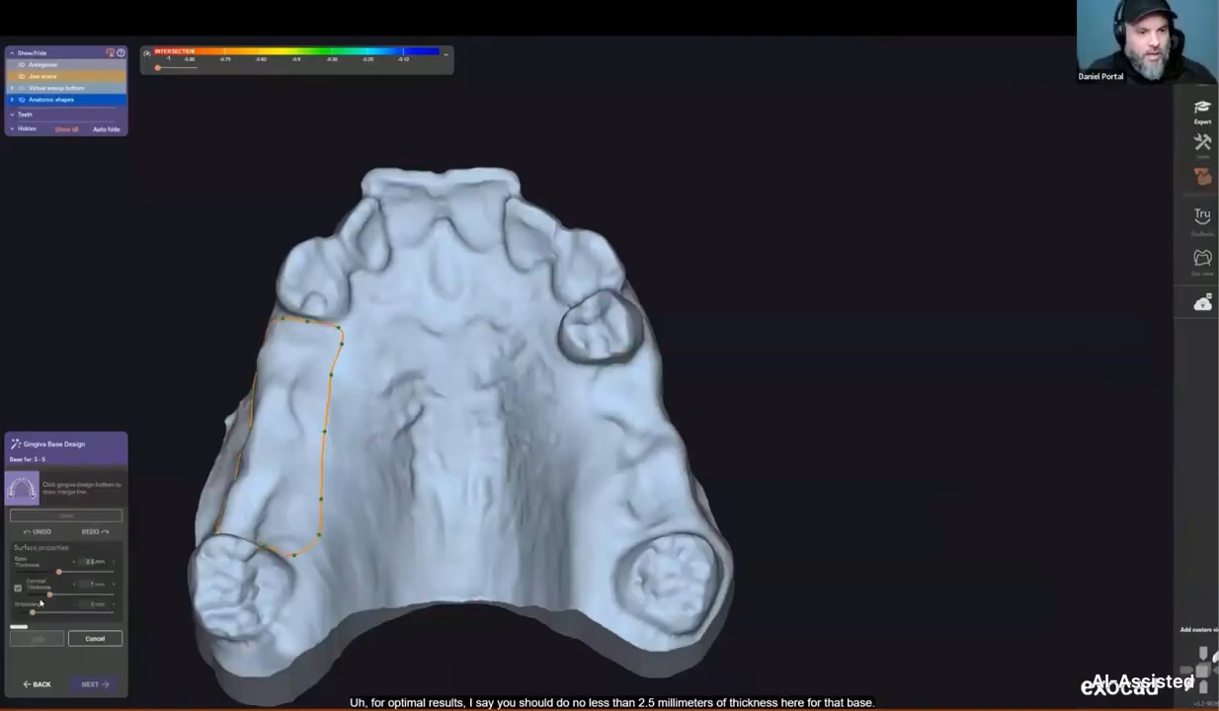
{"action": "left_click", "coordinate": [114, 563]}
{"action": "left_click", "coordinate": [38, 642]}
{"action": "right_click_drag", "start_coordinate": [471, 505], "coordinate": [474, 542]}
{"action": "left_click", "coordinate": [95, 683]}
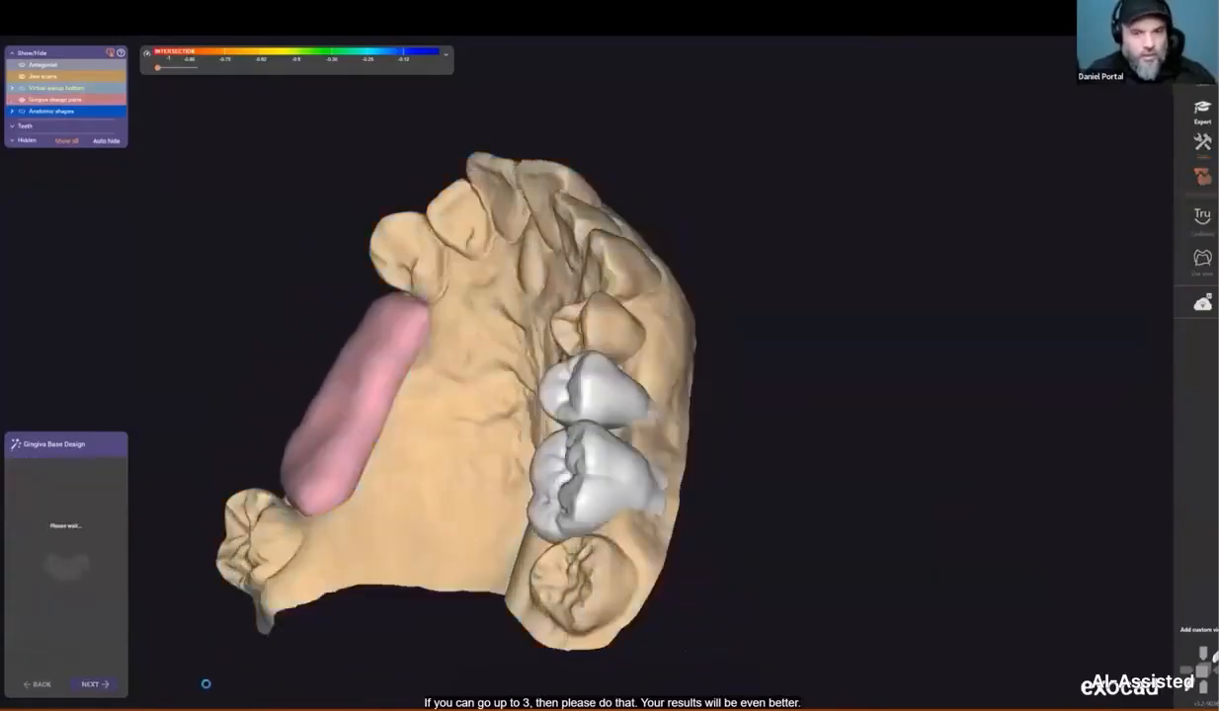
Step: Draw the 13-14 gingiva base margin line from behind the premolar along the palatal side to the front of the molar
{"action": "scroll", "coordinate": [484, 321], "scroll_direction": "down", "scroll_amount": 3}
{"action": "scroll", "coordinate": [471, 303], "scroll_direction": "up", "scroll_amount": 1}
{"action": "left_click", "coordinate": [505, 230]}
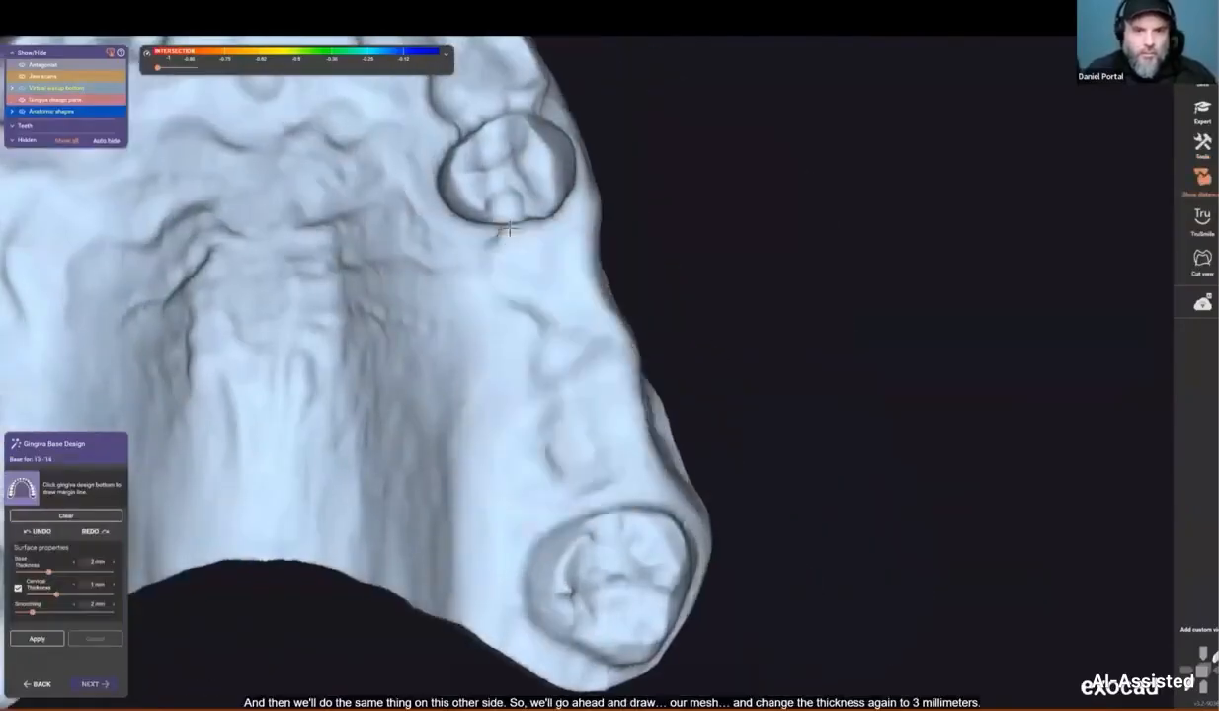
{"action": "scroll", "coordinate": [502, 233], "scroll_direction": "up", "scroll_amount": 2}
{"action": "left_click", "coordinate": [458, 239]}
{"action": "left_click", "coordinate": [428, 303]}
{"action": "left_click", "coordinate": [443, 380]}
{"action": "left_click", "coordinate": [450, 487]}
{"action": "left_click", "coordinate": [471, 569]}
{"action": "left_click", "coordinate": [529, 578]}
{"action": "left_click", "coordinate": [619, 544]}
Step: Complete the 13-14 margin line along the buccal side and set its base thickness to 3 mm
{"action": "right_click_drag", "start_coordinate": [622, 543], "coordinate": [592, 549]}
{"action": "left_click", "coordinate": [643, 547]}
{"action": "left_click", "coordinate": [676, 507]}
{"action": "left_click", "coordinate": [674, 404]}
{"action": "left_click", "coordinate": [666, 295]}
{"action": "left_click", "coordinate": [660, 212]}
{"action": "left_click", "coordinate": [599, 208]}
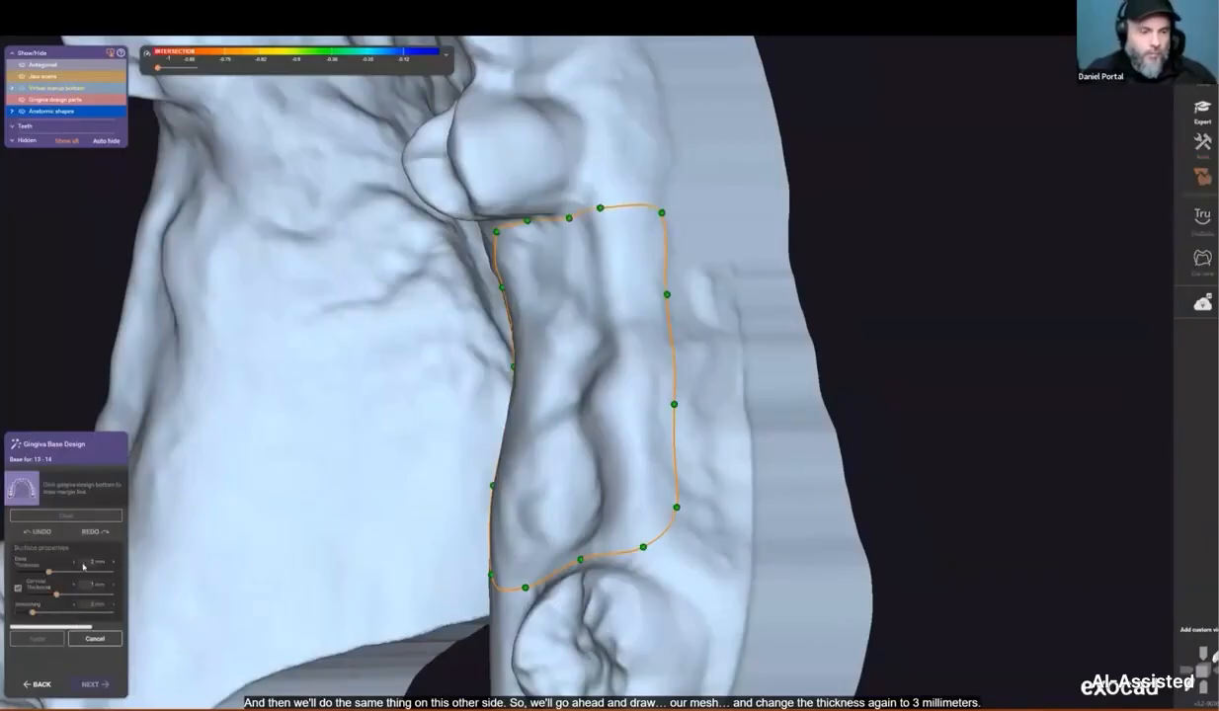
{"action": "left_click", "coordinate": [114, 563]}
{"action": "right_click_drag", "start_coordinate": [267, 584], "coordinate": [336, 582]}
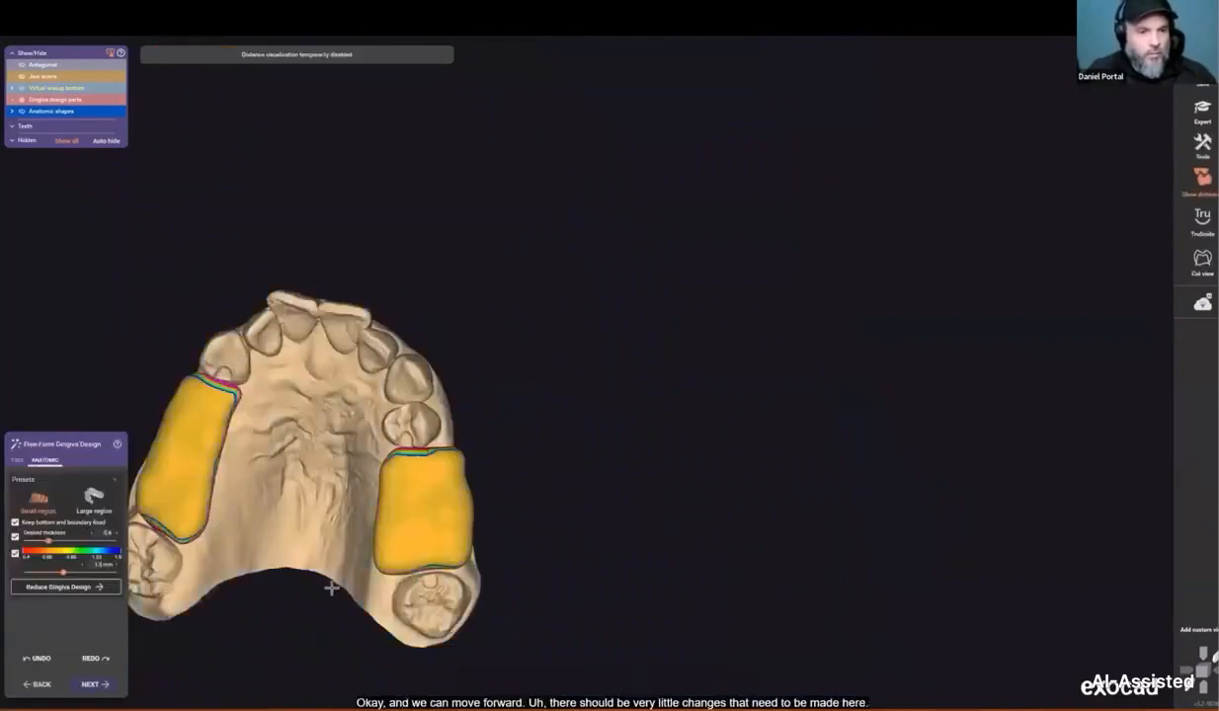
Step: Free-form the gingiva to fill the interdental gaps between teeth 3, 4 and 5 on the buccal side
{"action": "right_click_drag", "start_coordinate": [331, 588], "coordinate": [580, 374]}
{"action": "scroll", "coordinate": [330, 544], "scroll_direction": "up", "scroll_amount": 2}
{"action": "middle_click", "coordinate": [332, 533]}
{"action": "scroll", "coordinate": [566, 346], "scroll_direction": "up", "scroll_amount": 5}
{"action": "scroll", "coordinate": [548, 337], "scroll_direction": "up", "scroll_amount": 3}
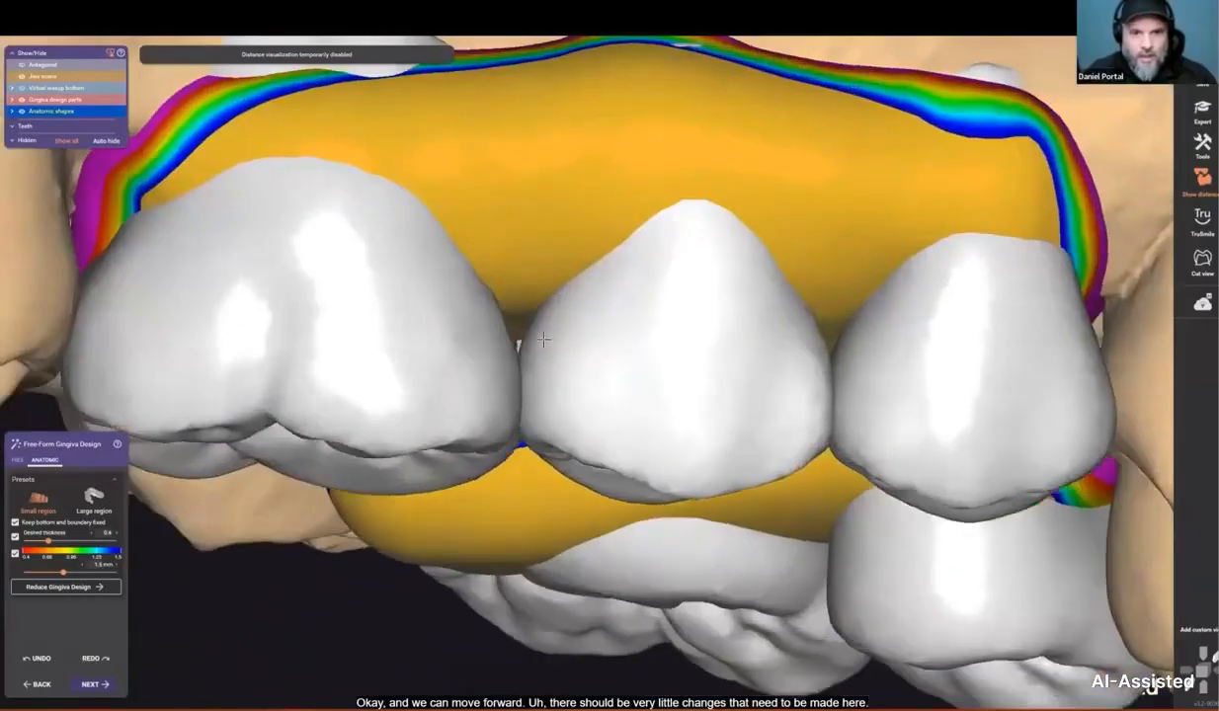
{"action": "left_click_drag", "start_coordinate": [525, 335], "coordinate": [523, 346]}
{"action": "left_click_drag", "start_coordinate": [825, 318], "coordinate": [832, 336]}
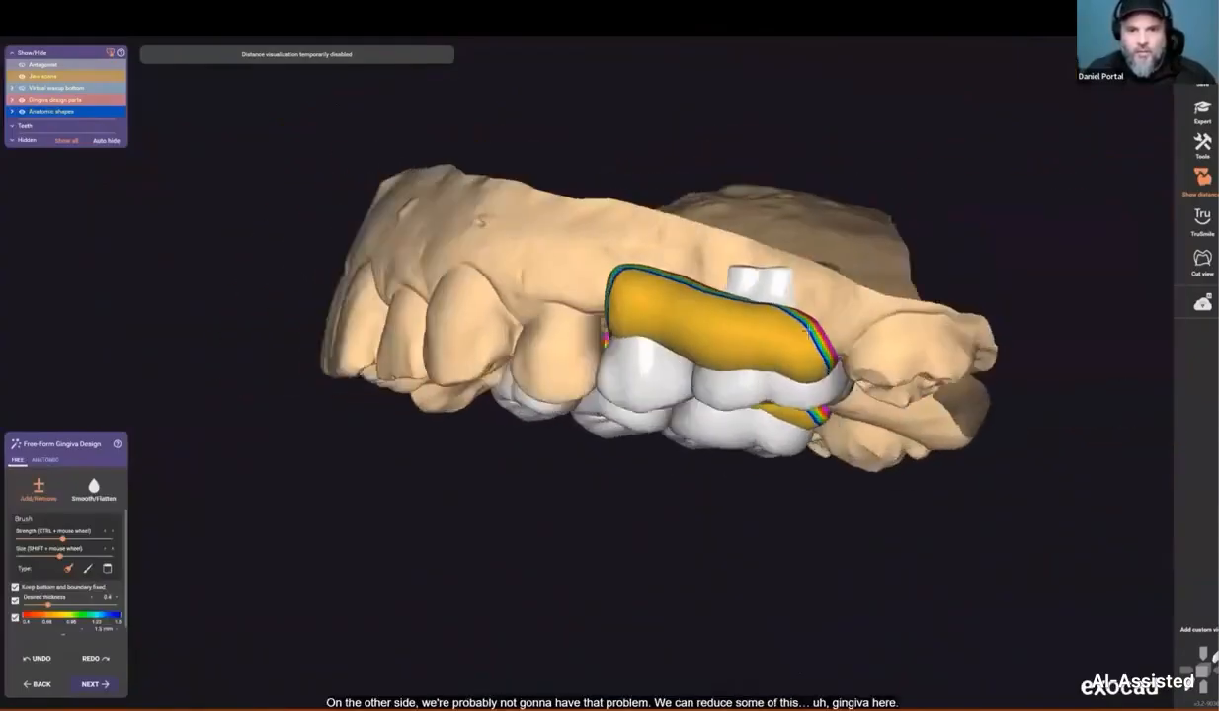
Step: Remove excess gingiva from the 13-14 base with the Add/Remove brush
{"action": "right_click_drag", "start_coordinate": [807, 331], "coordinate": [685, 441]}
{"action": "scroll", "coordinate": [685, 440], "scroll_direction": "up", "scroll_amount": 3}
{"action": "mouse_move", "coordinate": [654, 449]}
{"action": "left_mouse_down", "text": "shift"}
{"action": "mouse_move", "coordinate": [640, 471]}
{"action": "mouse_move", "coordinate": [636, 445]}
{"action": "mouse_move", "coordinate": [654, 460]}
{"action": "mouse_move", "coordinate": [570, 512]}
{"action": "mouse_move", "coordinate": [587, 457]}
{"action": "left_mouse_up", "text": "shift"}
{"action": "scroll", "coordinate": [531, 534], "scroll_direction": "down", "scroll_amount": 3}
{"action": "right_click_drag", "start_coordinate": [493, 623], "coordinate": [528, 537]}
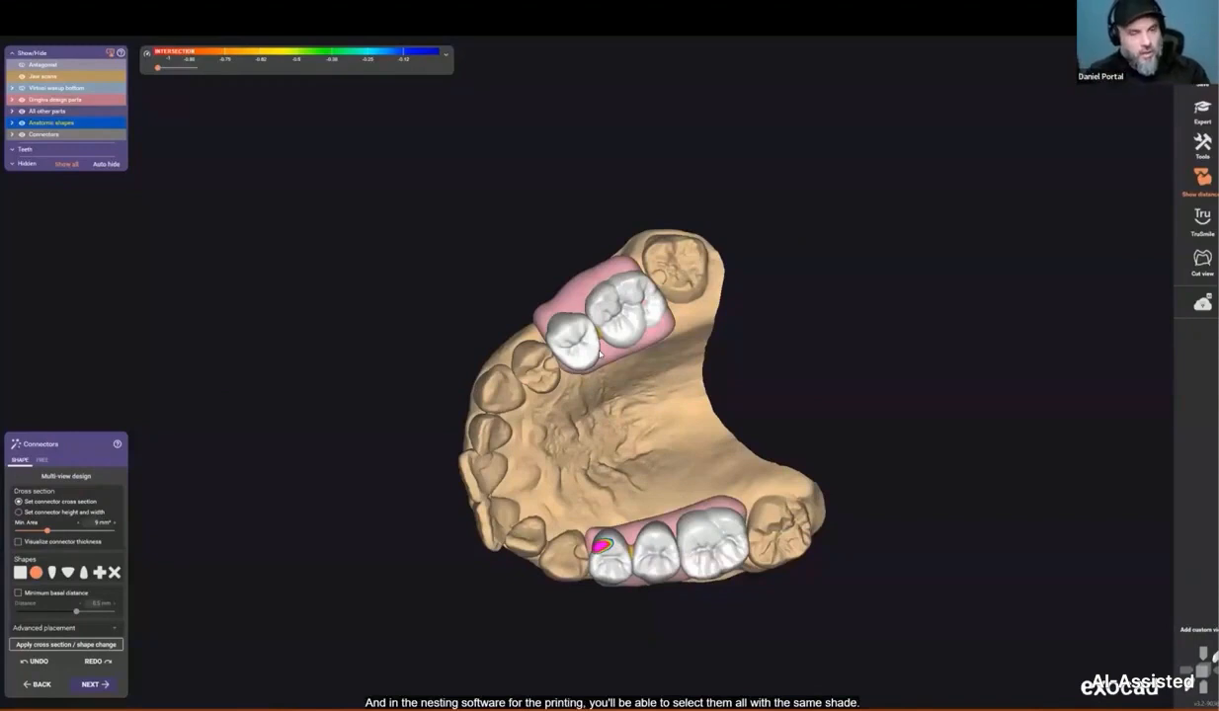
Step: Apply the plus-shaped cross section to the tooth connectors and delete the previously saved pontic files
{"action": "scroll", "coordinate": [556, 563], "scroll_direction": "up", "scroll_amount": 3}
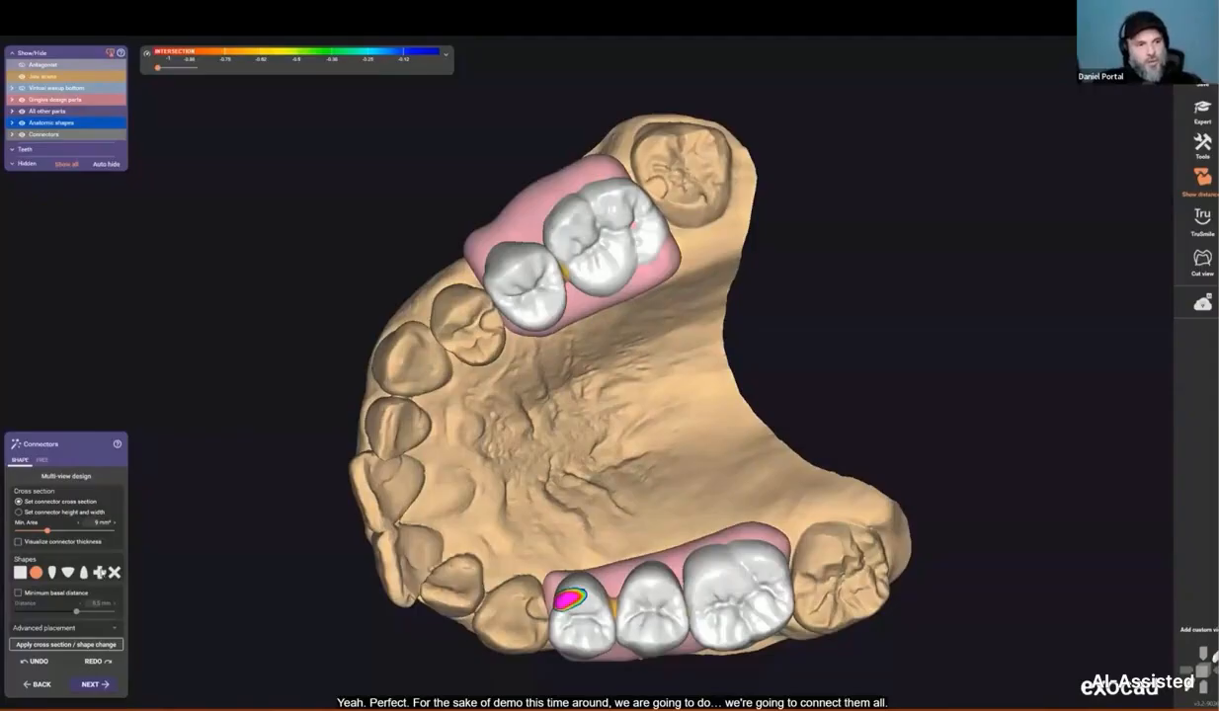
{"action": "left_click", "coordinate": [99, 572]}
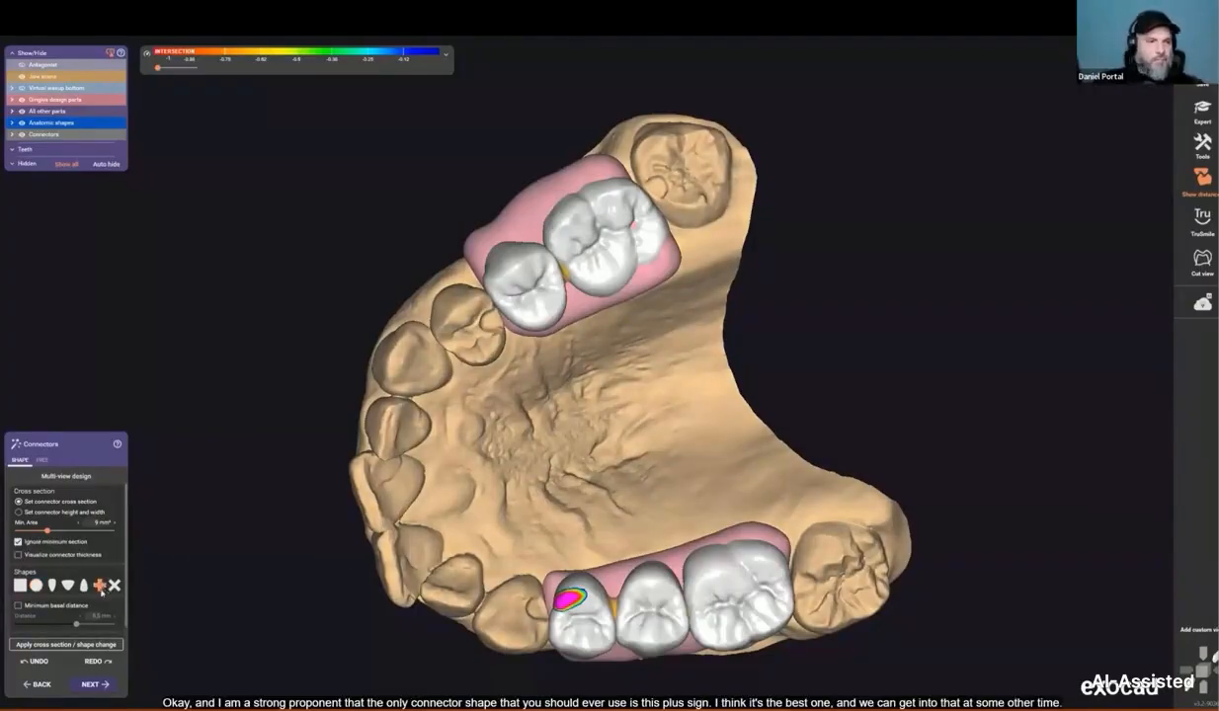
{"action": "left_click", "coordinate": [94, 647]}
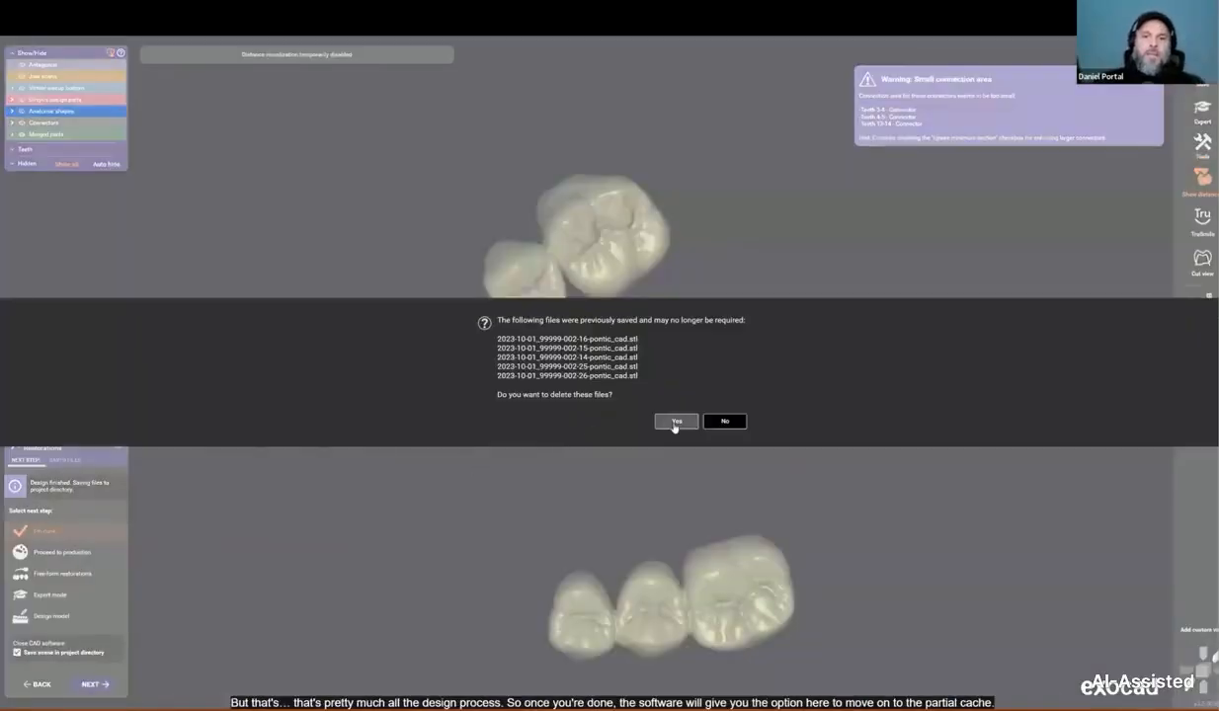
{"action": "left_click", "coordinate": [676, 421]}
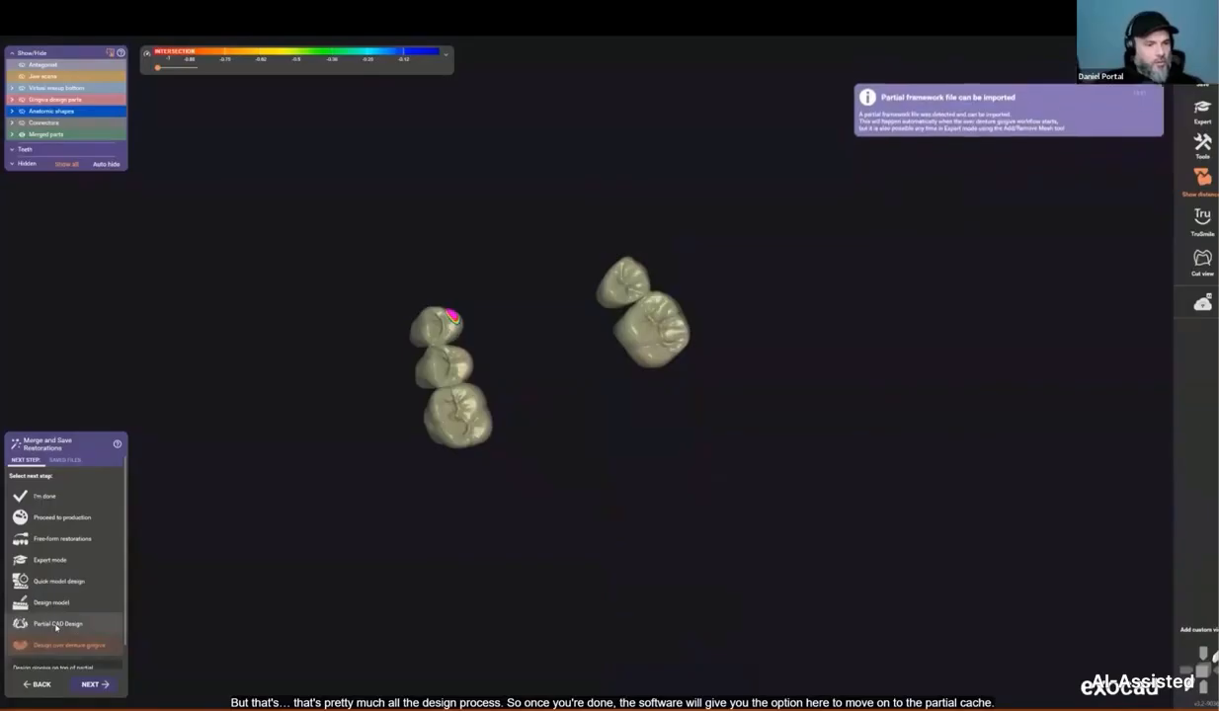
Step: Save the scene with Save as, run the Partial CAD design software despite the existing framework designs, and load the scan
{"action": "left_click", "coordinate": [49, 625]}
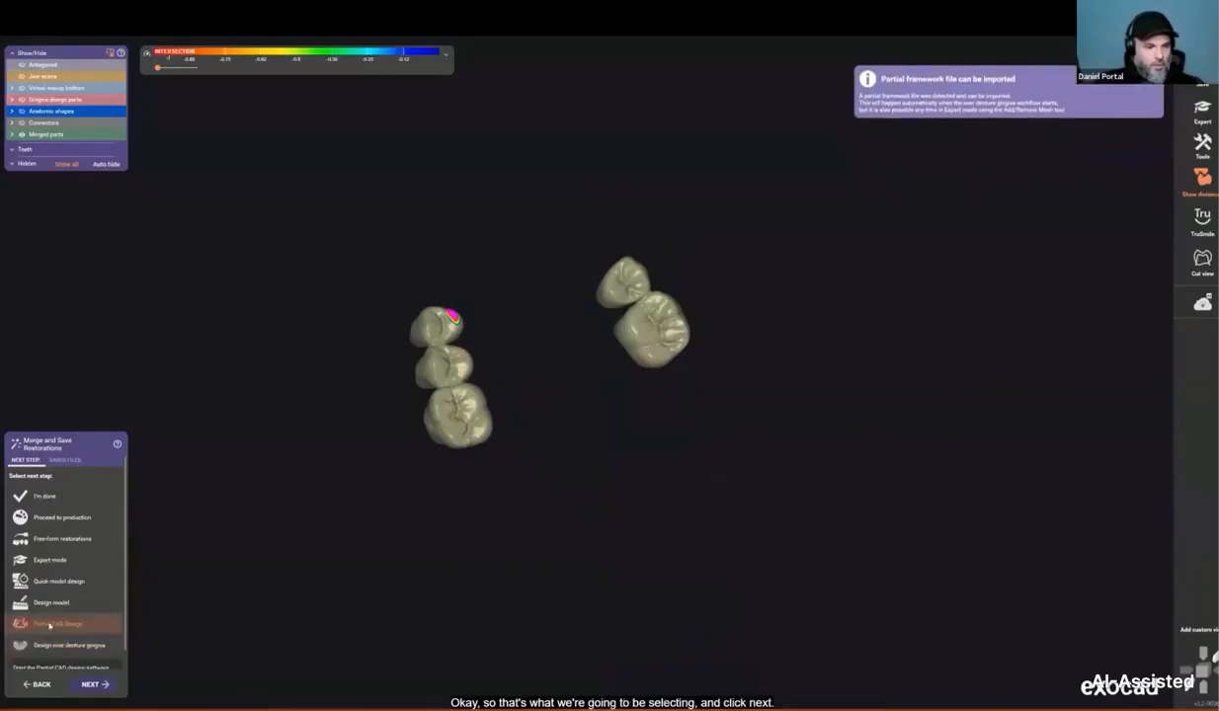
{"action": "left_click", "coordinate": [90, 685]}
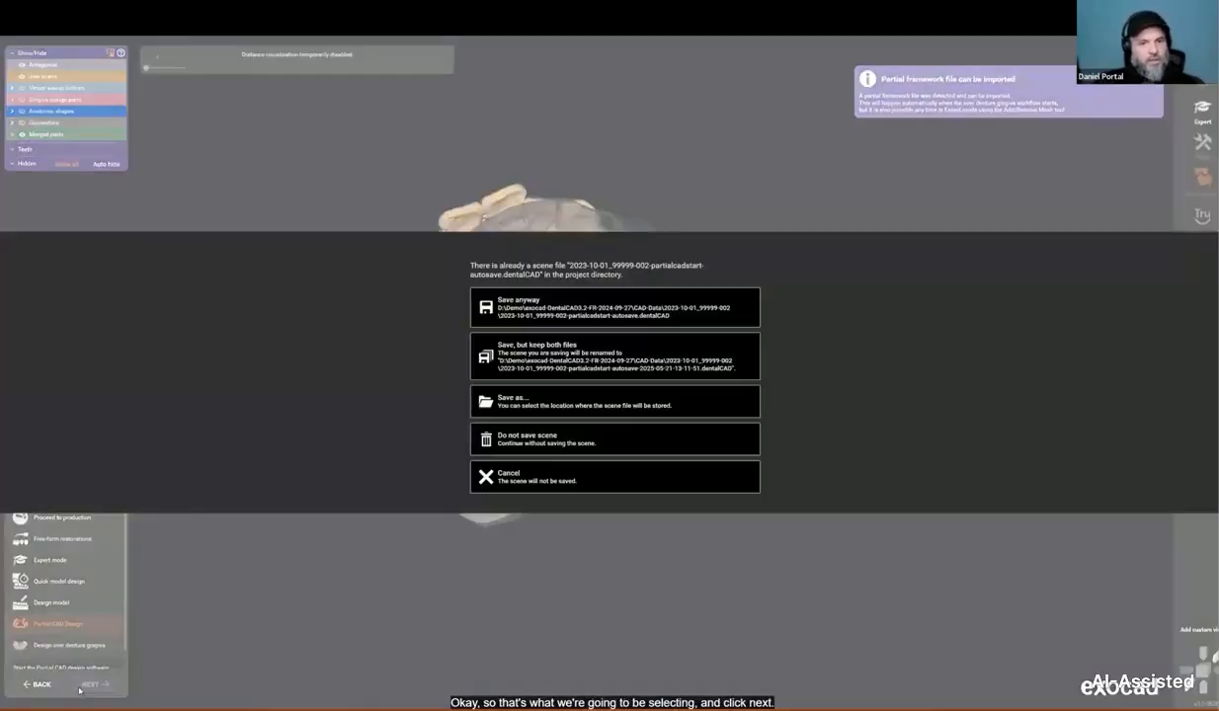
{"action": "left_click", "coordinate": [524, 404]}
{"action": "key", "text": "Return"}
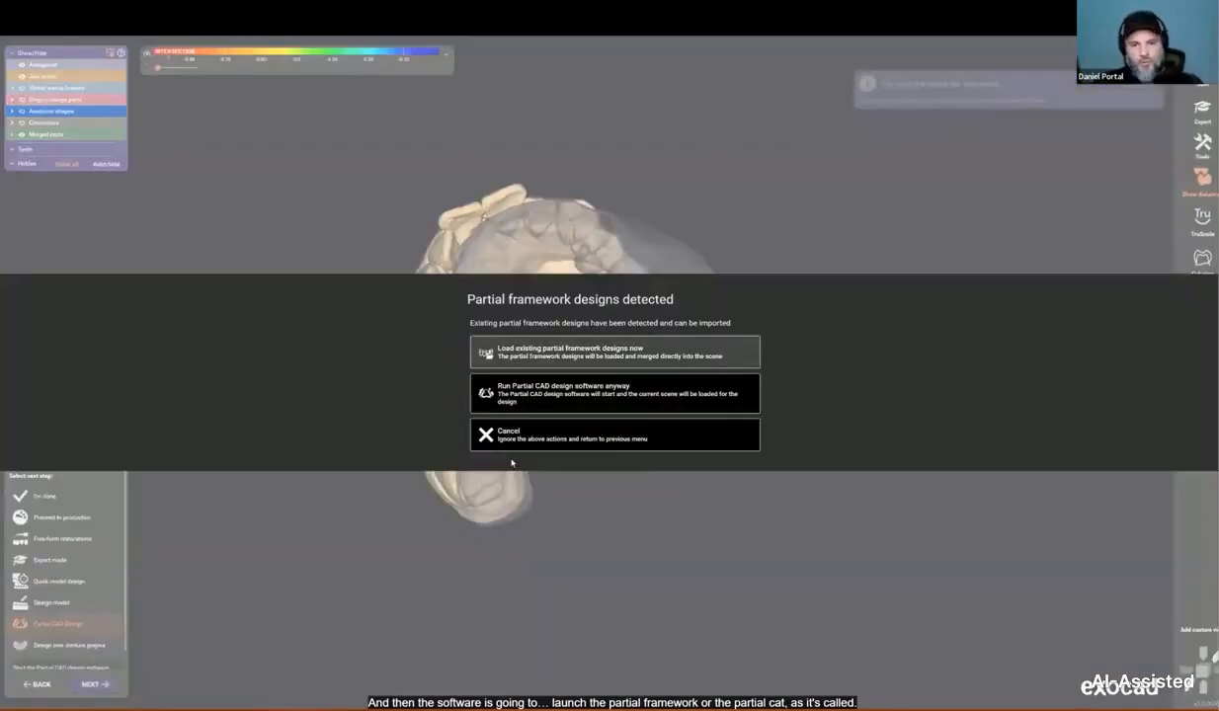
{"action": "left_click", "coordinate": [548, 384]}
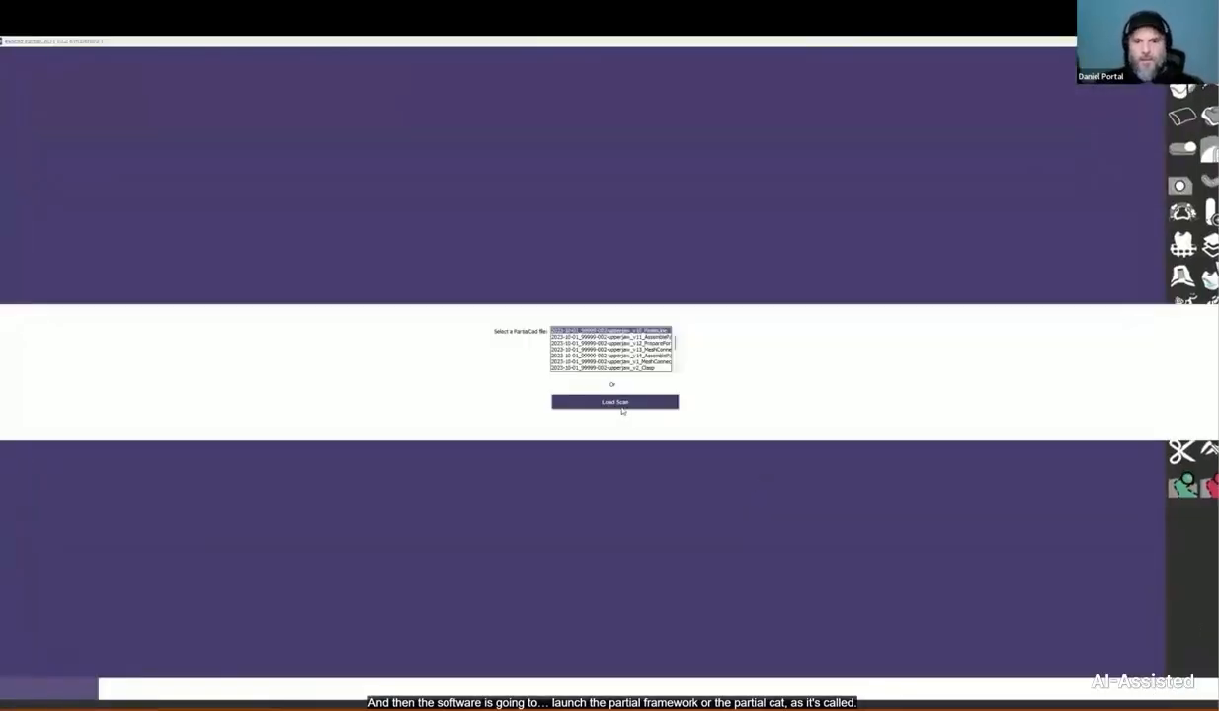
{"action": "left_click", "coordinate": [621, 404]}
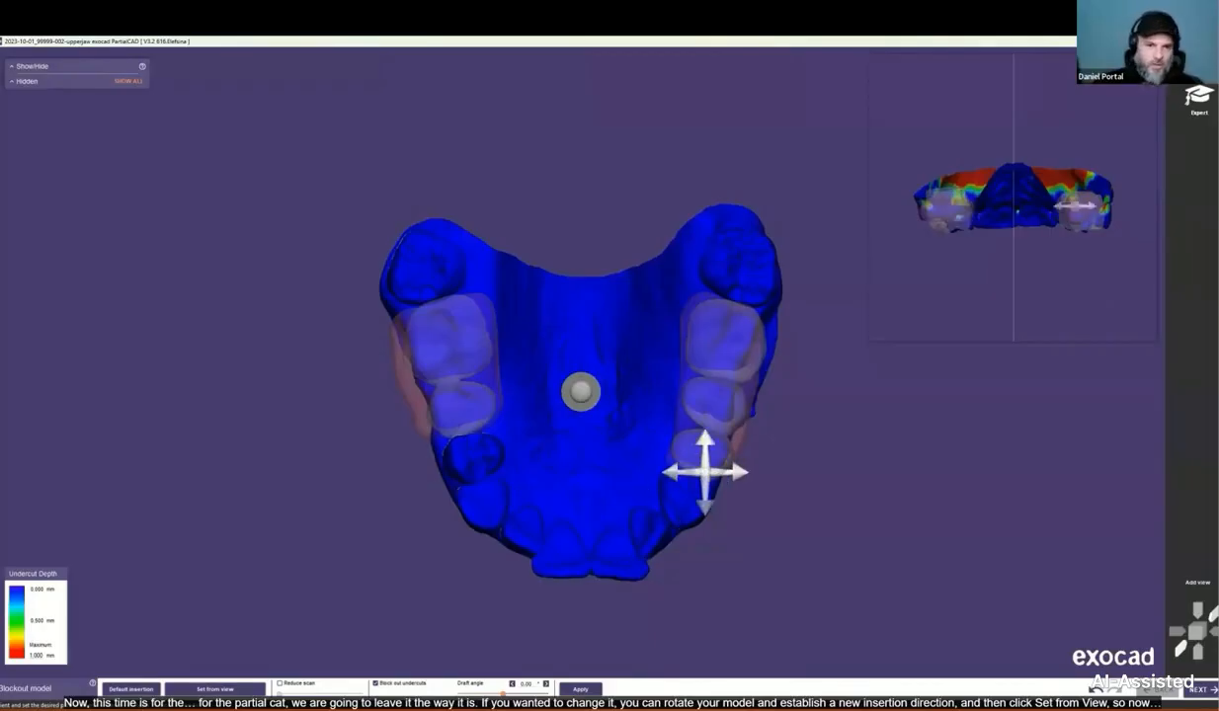
Step: Set the insertion direction from the current occlusal view and generate the blockout model with undercuts blocked out
{"action": "mouse_move", "coordinate": [604, 468]}
{"action": "right_mouse_down"}
{"action": "mouse_move", "coordinate": [597, 486]}
{"action": "mouse_move", "coordinate": [326, 578]}
{"action": "mouse_move", "coordinate": [516, 564]}
{"action": "mouse_move", "coordinate": [837, 635]}
{"action": "mouse_move", "coordinate": [537, 489]}
{"action": "mouse_move", "coordinate": [631, 498]}
{"action": "mouse_move", "coordinate": [584, 481]}
{"action": "mouse_move", "coordinate": [607, 479]}
{"action": "right_mouse_up"}
{"action": "left_click_drag", "start_coordinate": [607, 479], "coordinate": [591, 449]}
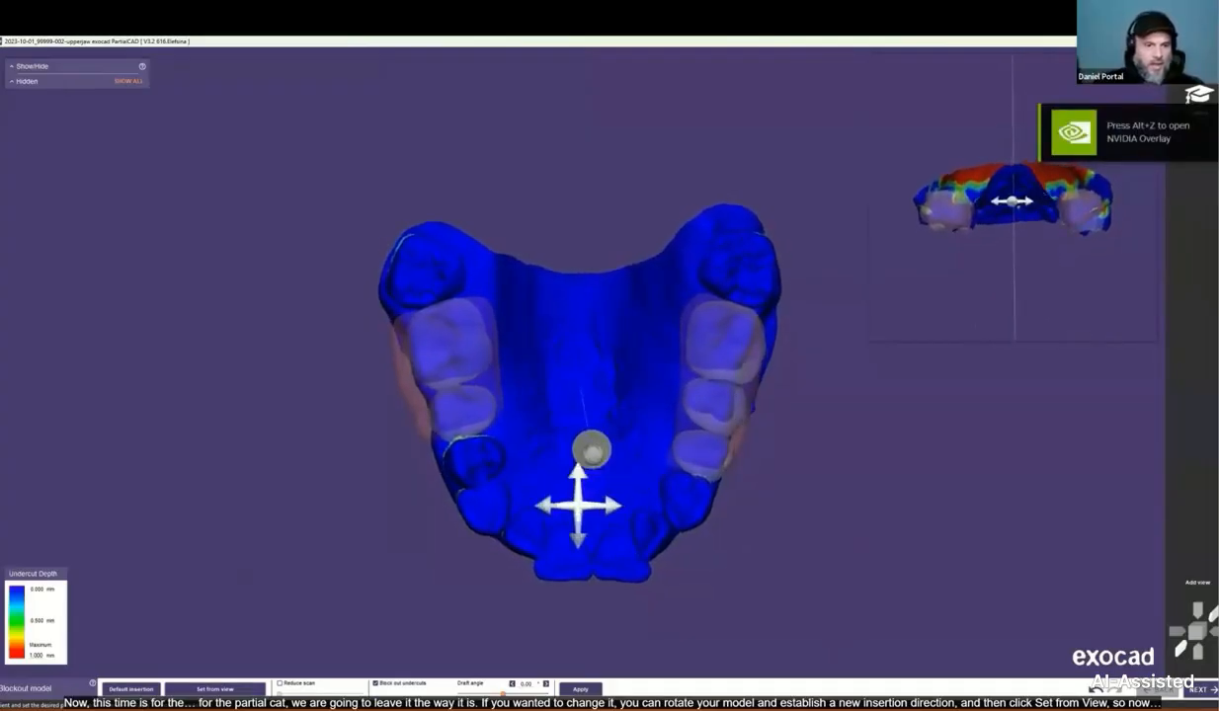
{"action": "left_click", "coordinate": [216, 689]}
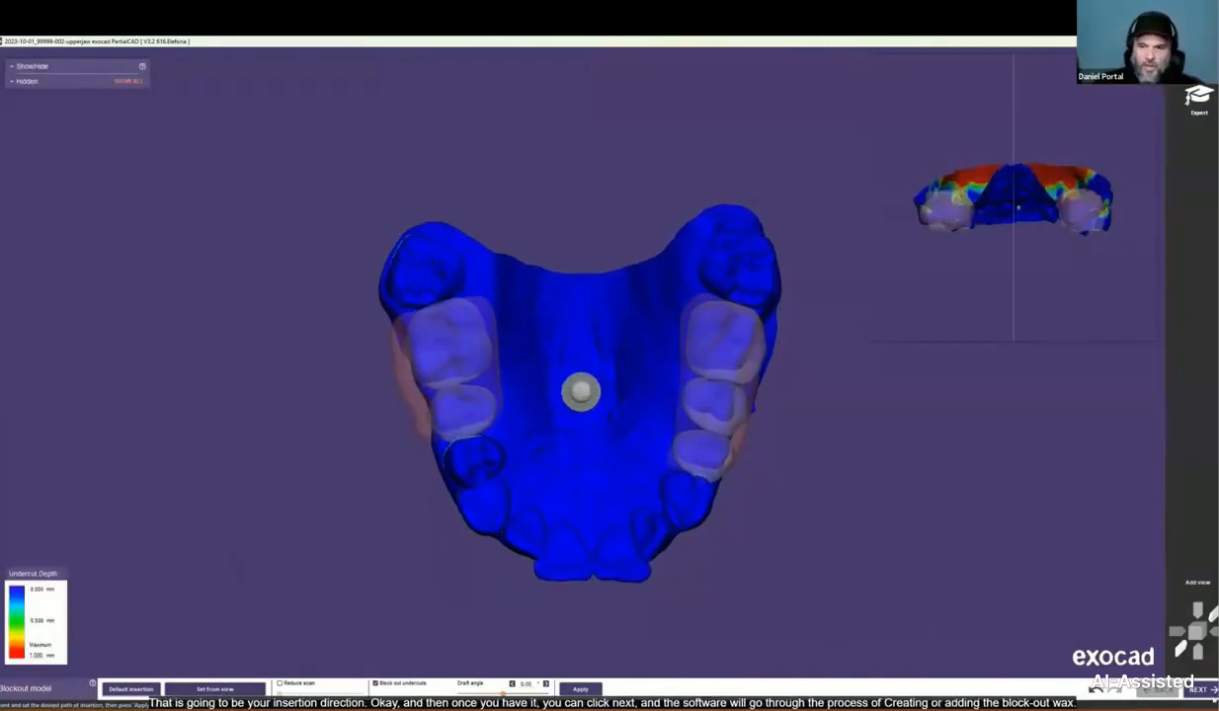
{"action": "left_click", "coordinate": [1196, 689]}
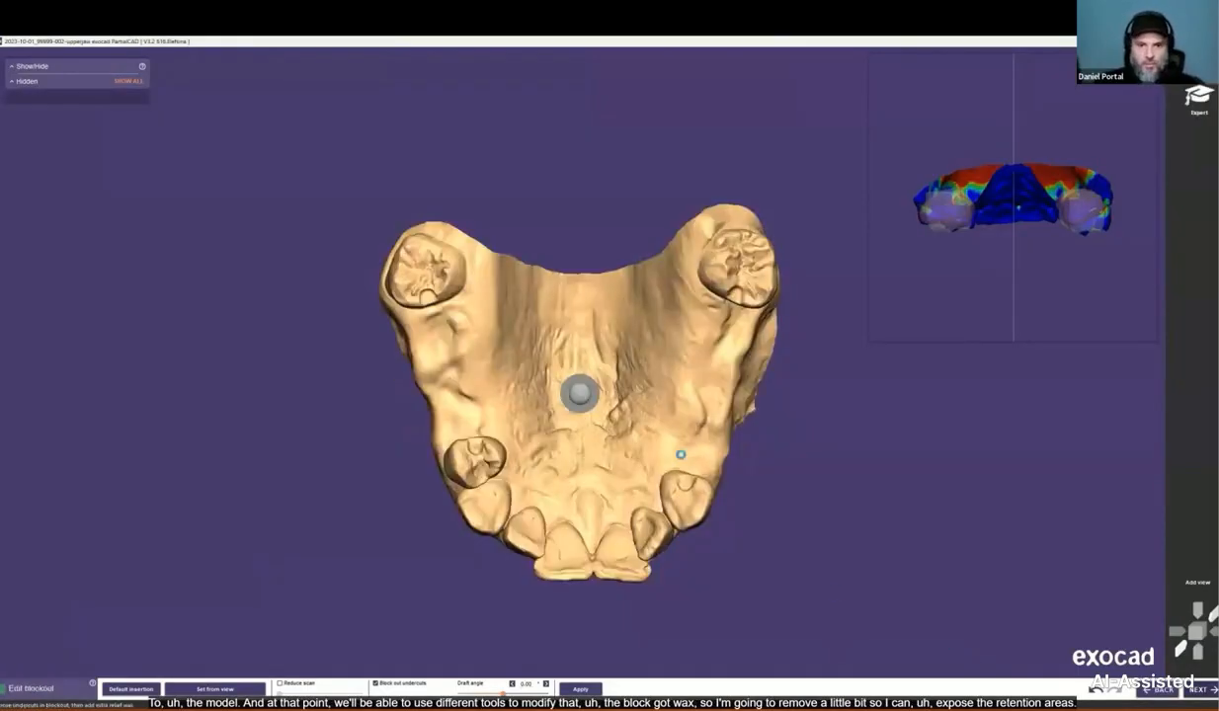
Step: Rework the blockout wax around the abutment teeth, removing some of it to expose the retention areas
{"action": "right_click_drag", "start_coordinate": [526, 443], "coordinate": [485, 389]}
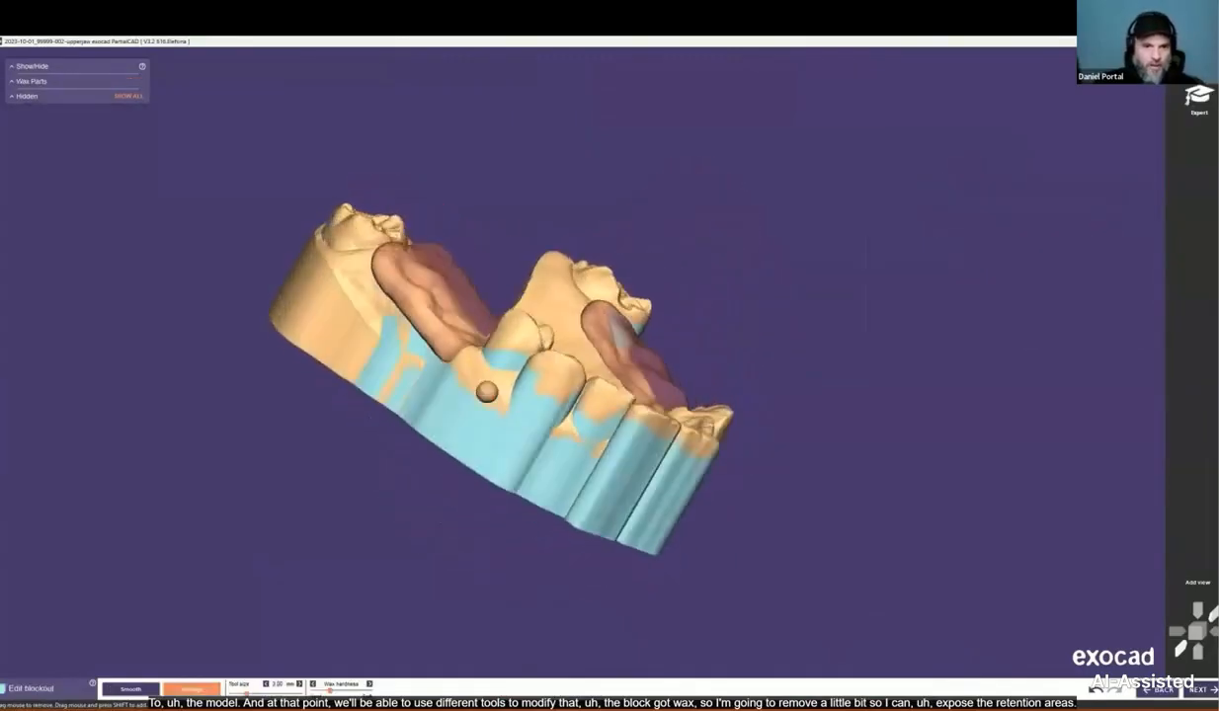
{"action": "scroll", "coordinate": [508, 310], "scroll_direction": "up", "scroll_amount": 5}
{"action": "mouse_move", "coordinate": [502, 310]}
{"action": "left_mouse_down"}
{"action": "mouse_move", "coordinate": [622, 336]}
{"action": "mouse_move", "coordinate": [548, 348]}
{"action": "mouse_move", "coordinate": [476, 310]}
{"action": "mouse_move", "coordinate": [622, 338]}
{"action": "left_mouse_up"}
{"action": "scroll", "coordinate": [634, 338], "scroll_direction": "down", "scroll_amount": 1}
{"action": "middle_click", "coordinate": [411, 188]}
{"action": "middle_click", "coordinate": [400, 182]}
{"action": "right_click_drag", "start_coordinate": [400, 182], "coordinate": [390, 296]}
{"action": "left_click_drag", "start_coordinate": [390, 301], "coordinate": [367, 289]}
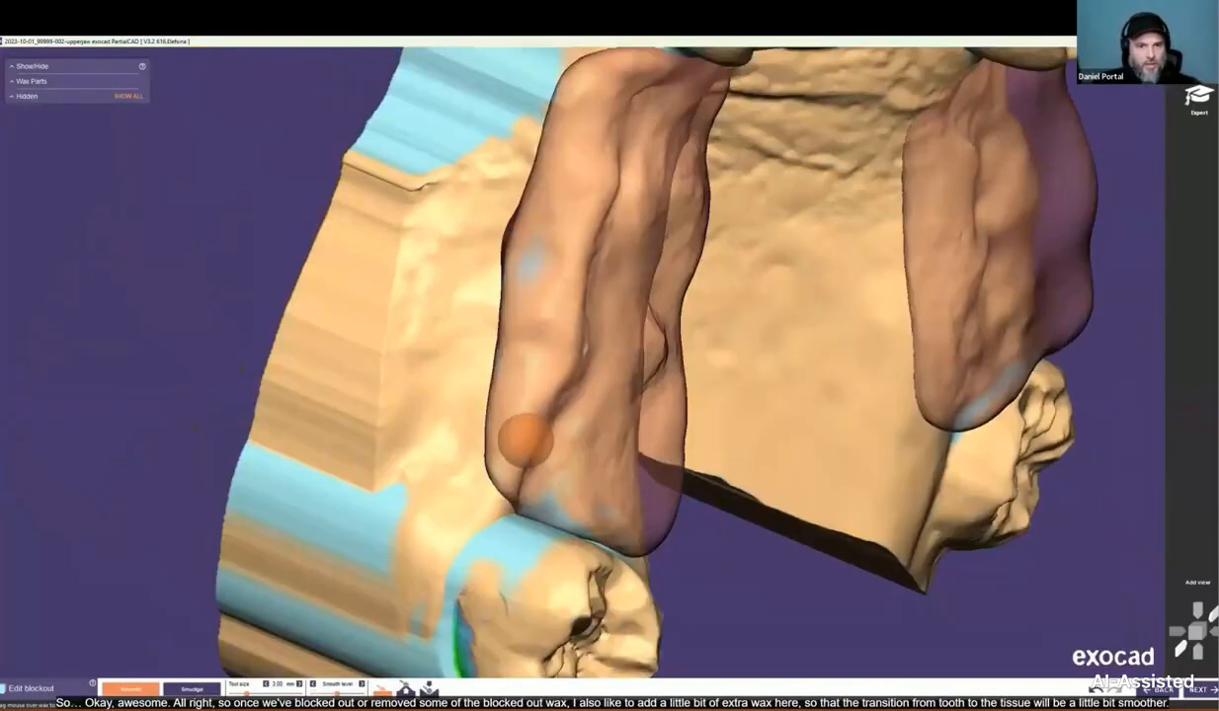
Step: Check the blockout around both toothless areas and proceed to drawing the connector and mesh curves
{"action": "right_click_drag", "start_coordinate": [526, 441], "coordinate": [387, 490]}
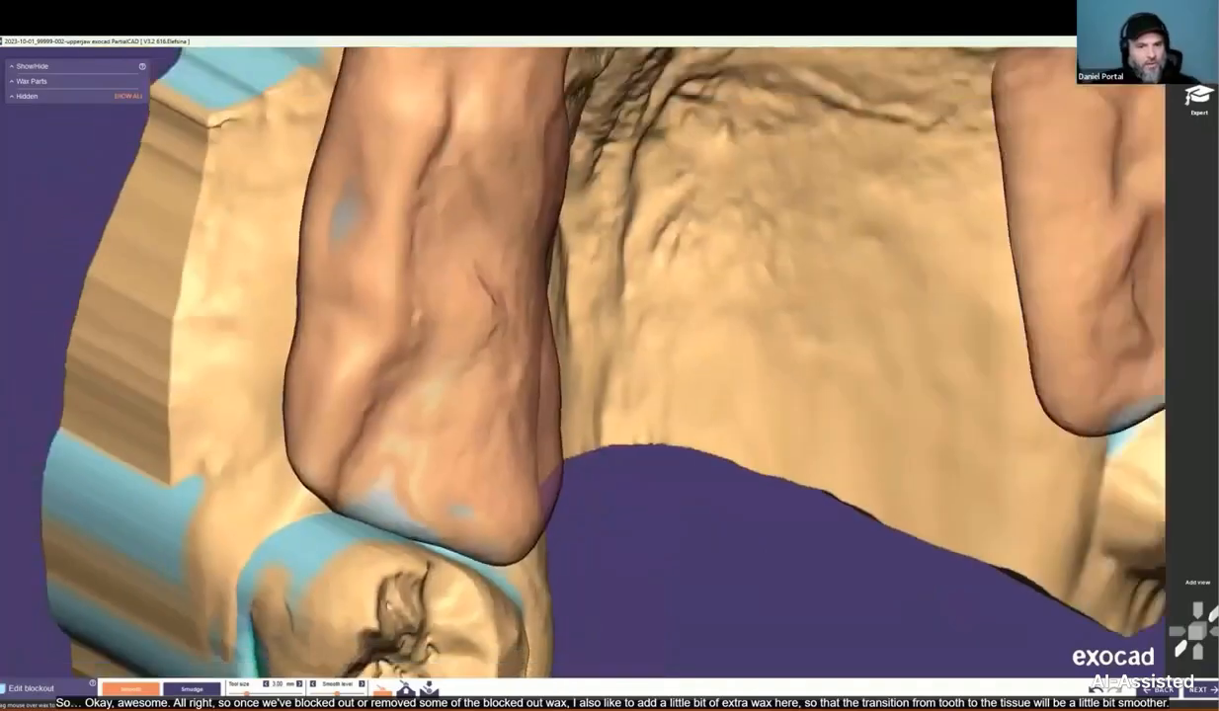
{"action": "scroll", "coordinate": [385, 490], "scroll_direction": "down", "scroll_amount": 2}
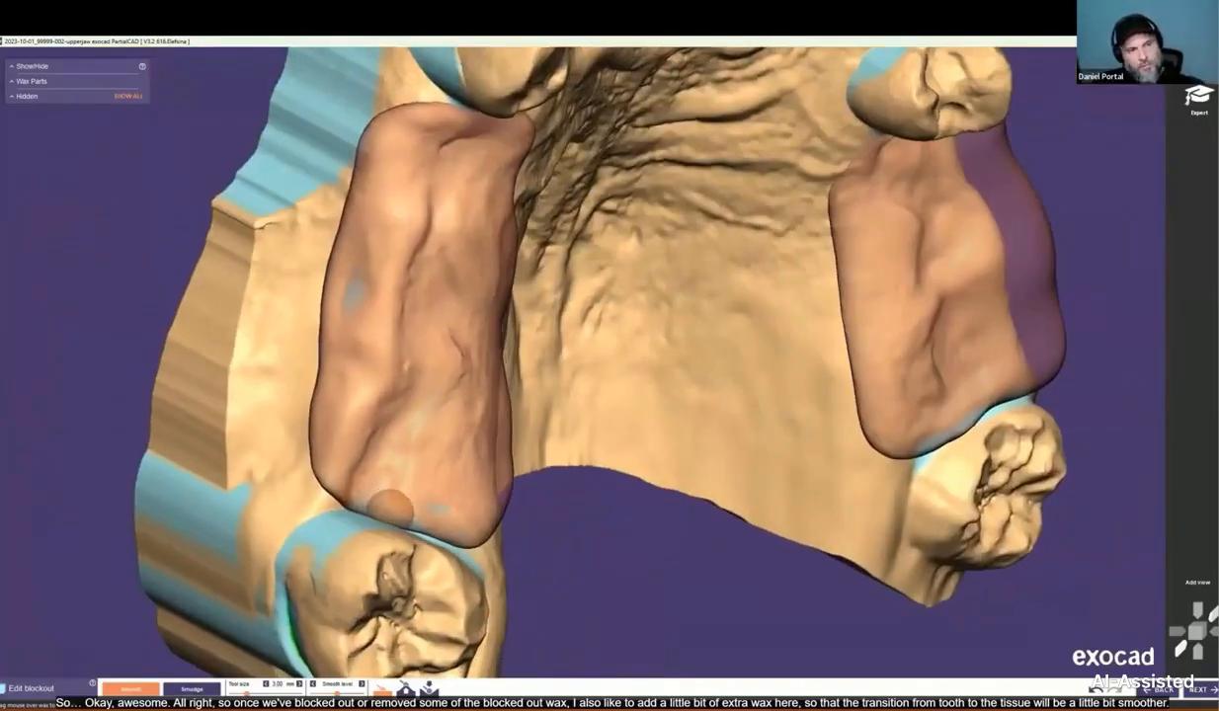
{"action": "scroll", "coordinate": [882, 520], "scroll_direction": "down", "scroll_amount": 2}
{"action": "right_click_drag", "start_coordinate": [813, 495], "coordinate": [706, 439]}
{"action": "left_click", "coordinate": [1198, 688]}
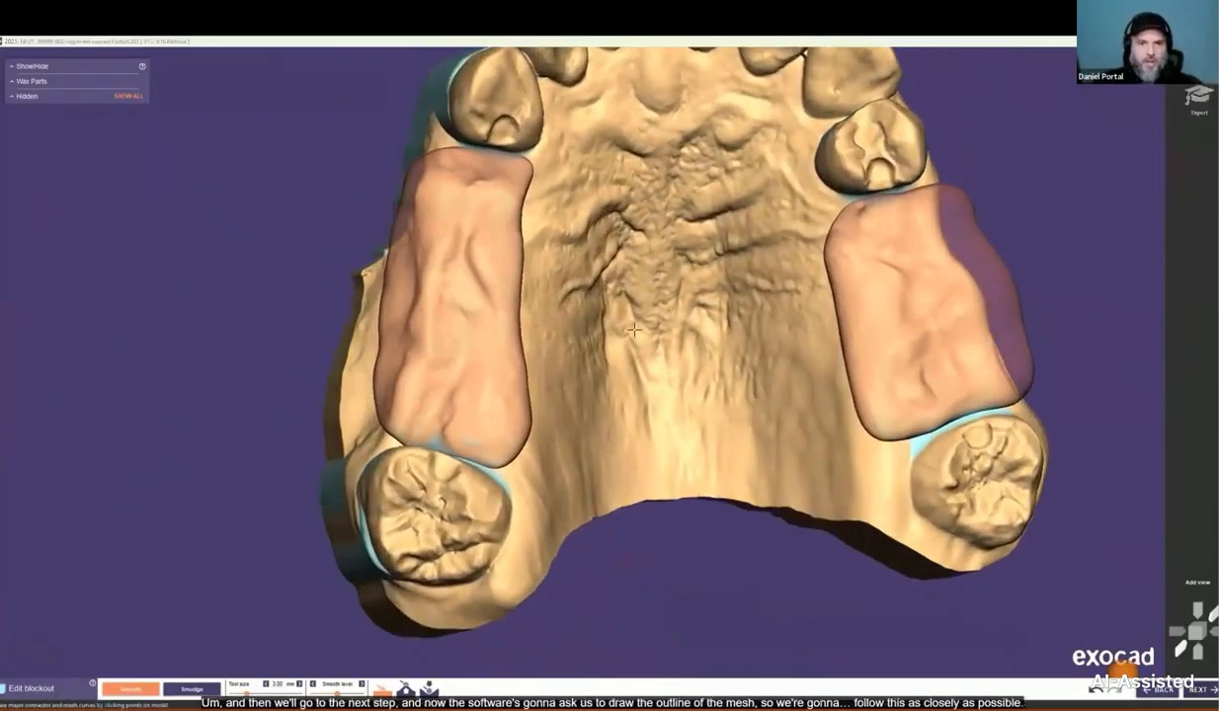
Step: Start the mesh outline behind the canine and place points just inside the buccal edge of the 3-5 base
{"action": "middle_click_drag", "start_coordinate": [440, 219], "coordinate": [565, 349]}
{"action": "right_click_drag", "start_coordinate": [566, 348], "coordinate": [558, 335]}
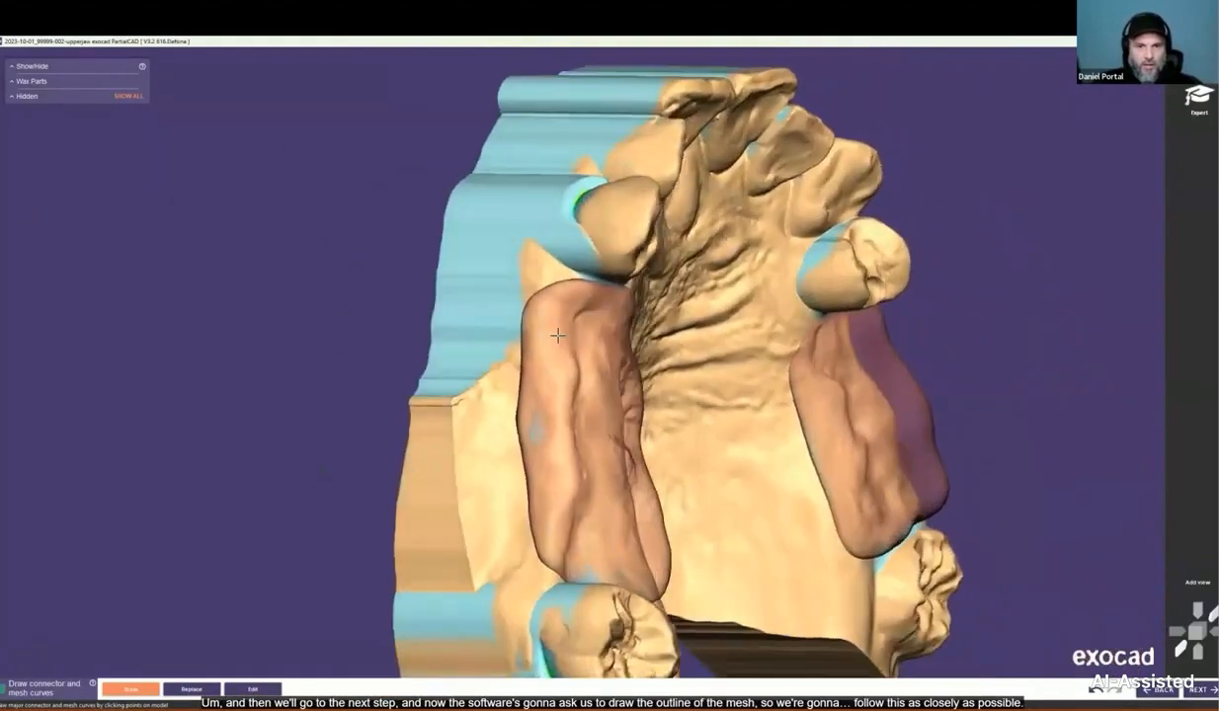
{"action": "scroll", "coordinate": [502, 266], "scroll_direction": "up", "scroll_amount": 3}
{"action": "left_click", "coordinate": [580, 247]}
{"action": "left_click", "coordinate": [526, 264]}
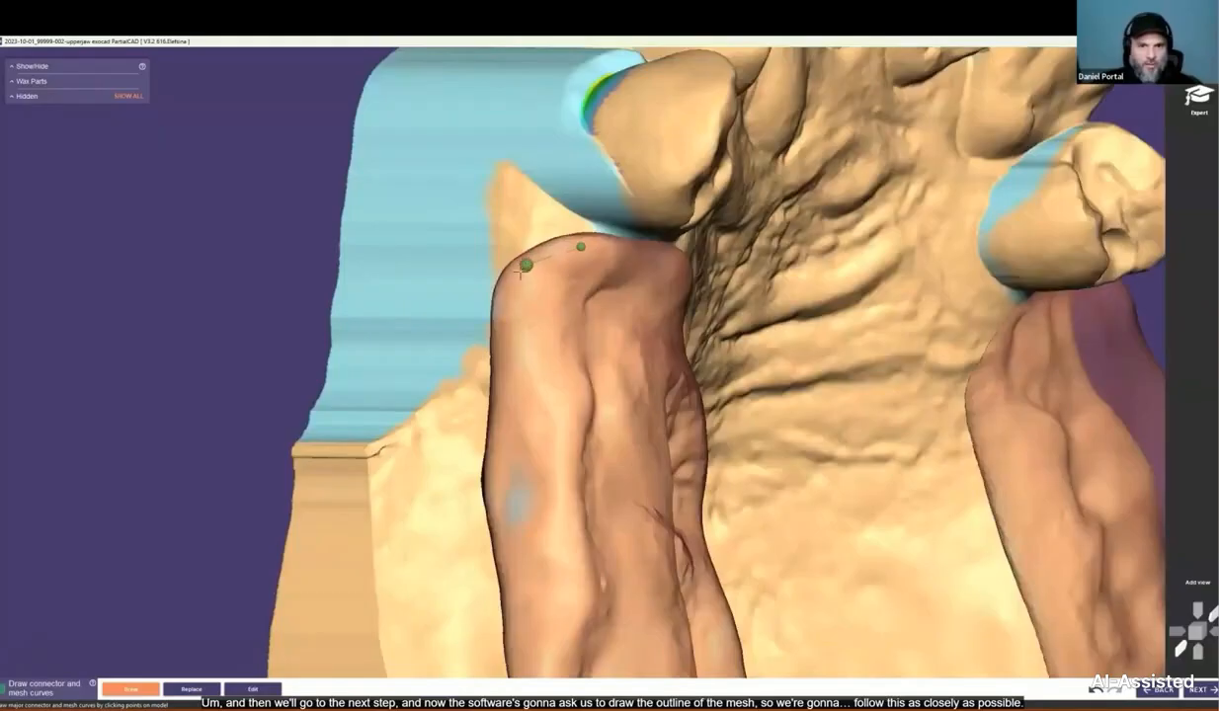
{"action": "left_click", "coordinate": [505, 310]}
{"action": "left_click", "coordinate": [505, 369]}
{"action": "left_click", "coordinate": [505, 435]}
{"action": "left_click", "coordinate": [501, 489]}
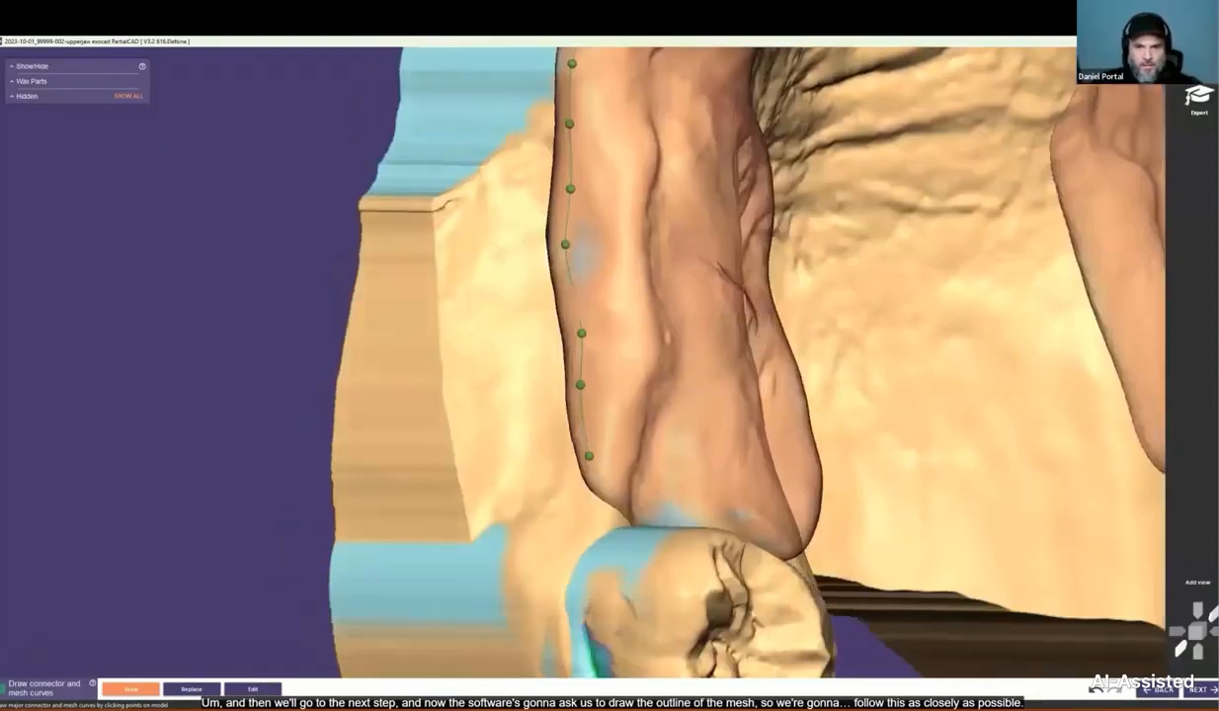
Step: Continue the mesh outline around the distal end of the 3-5 base, in front of the molar
{"action": "right_click_drag", "start_coordinate": [553, 499], "coordinate": [601, 501]}
{"action": "left_click", "coordinate": [601, 502]}
{"action": "left_click", "coordinate": [663, 524]}
{"action": "right_click_drag", "start_coordinate": [722, 533], "coordinate": [773, 541]}
{"action": "left_click", "coordinate": [767, 541]}
{"action": "left_click", "coordinate": [812, 505]}
{"action": "left_click", "coordinate": [820, 440]}
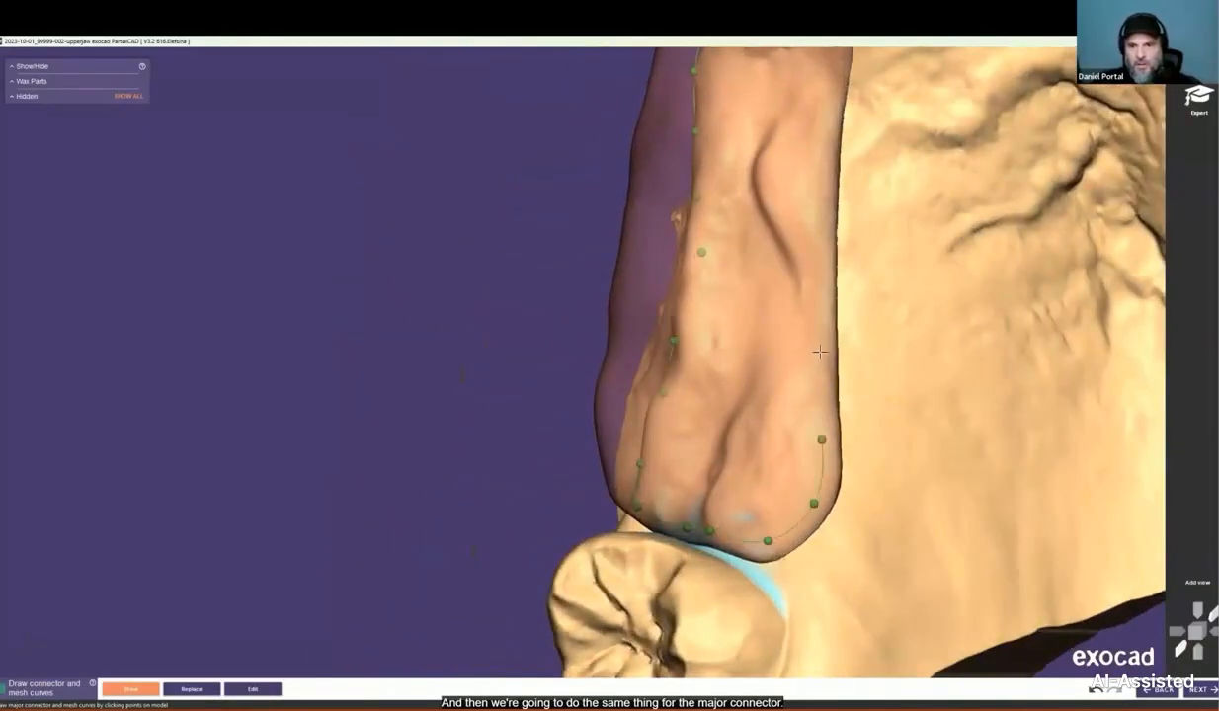
Step: Run the mesh outline along the palatal edge of the 3-5 base and close it behind the canine
{"action": "left_click", "coordinate": [819, 343]}
{"action": "left_click", "coordinate": [813, 244]}
{"action": "left_click_drag", "start_coordinate": [813, 244], "coordinate": [818, 238]}
{"action": "middle_click_drag", "start_coordinate": [825, 170], "coordinate": [595, 284]}
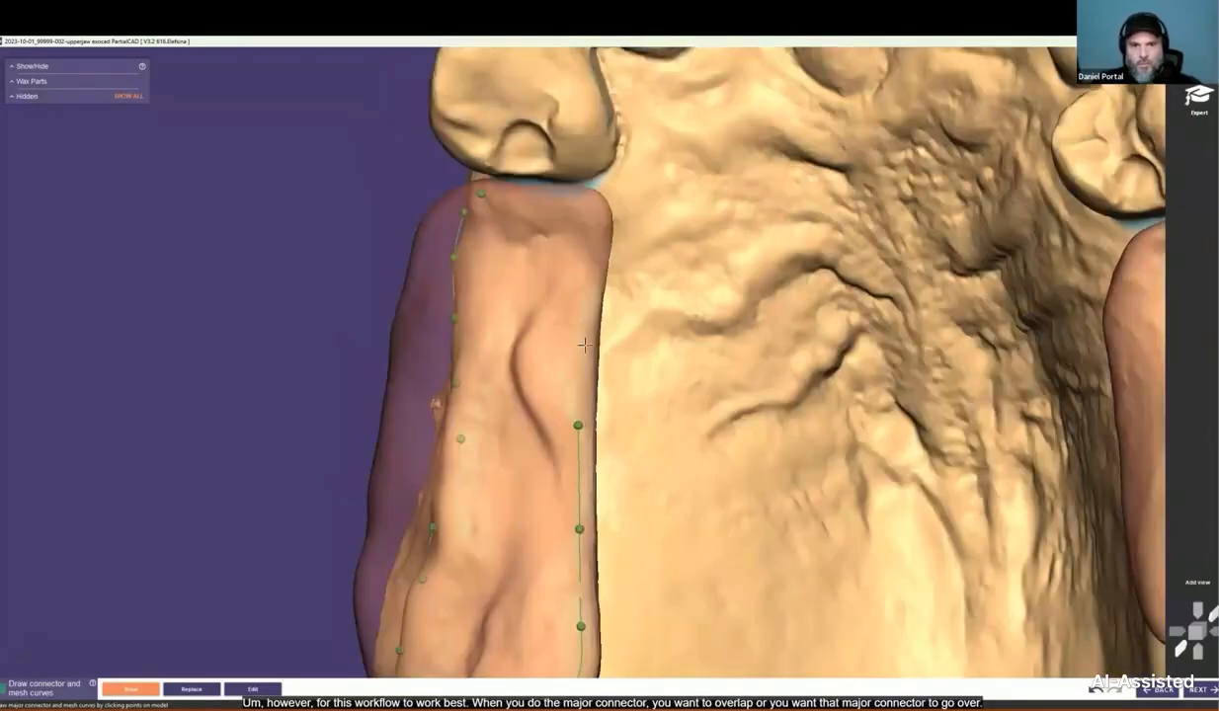
{"action": "left_click", "coordinate": [596, 265]}
{"action": "left_click", "coordinate": [592, 212]}
{"action": "double_click", "coordinate": [541, 195]}
Step: Start a second mesh outline on the 13-14 base, placing points just inside its mesial edge and palatal corner
{"action": "scroll", "coordinate": [1011, 298], "scroll_direction": "down", "scroll_amount": 3}
{"action": "middle_click_drag", "start_coordinate": [1010, 298], "coordinate": [738, 383]}
{"action": "right_click_drag", "start_coordinate": [738, 383], "coordinate": [804, 308]}
{"action": "scroll", "coordinate": [805, 307], "scroll_direction": "up", "scroll_amount": 4}
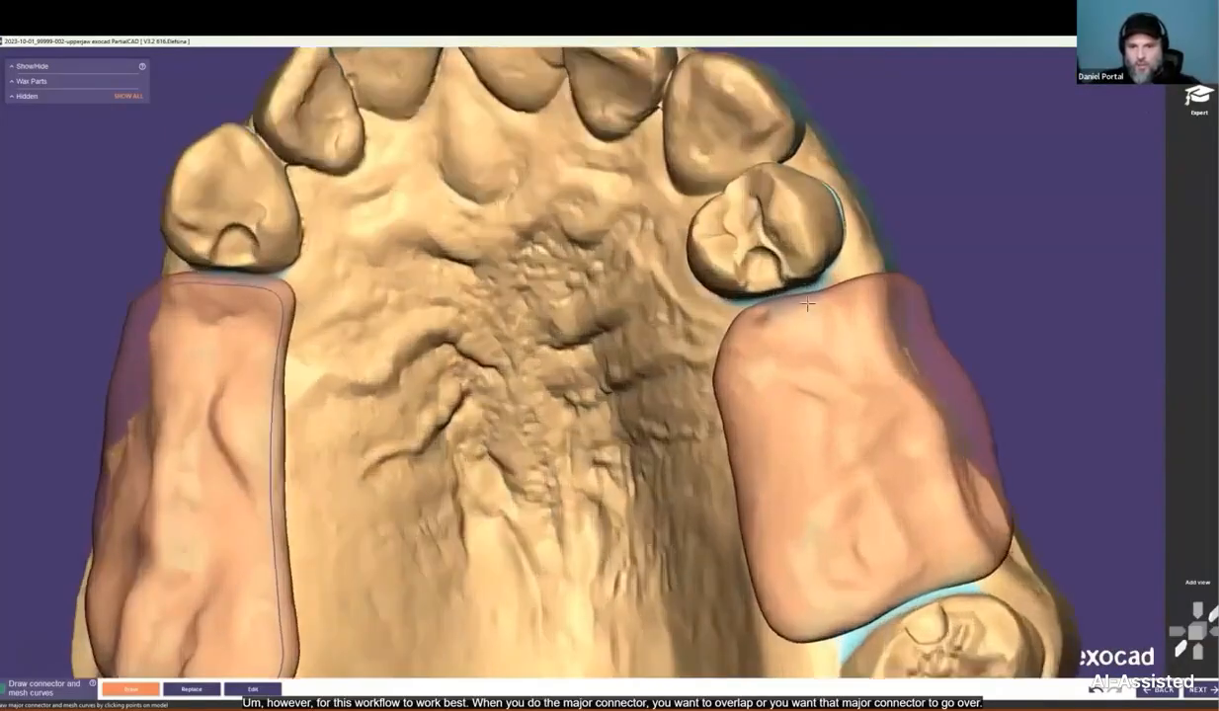
{"action": "left_click", "coordinate": [805, 290]}
{"action": "left_click", "coordinate": [762, 296]}
{"action": "left_click", "coordinate": [720, 322]}
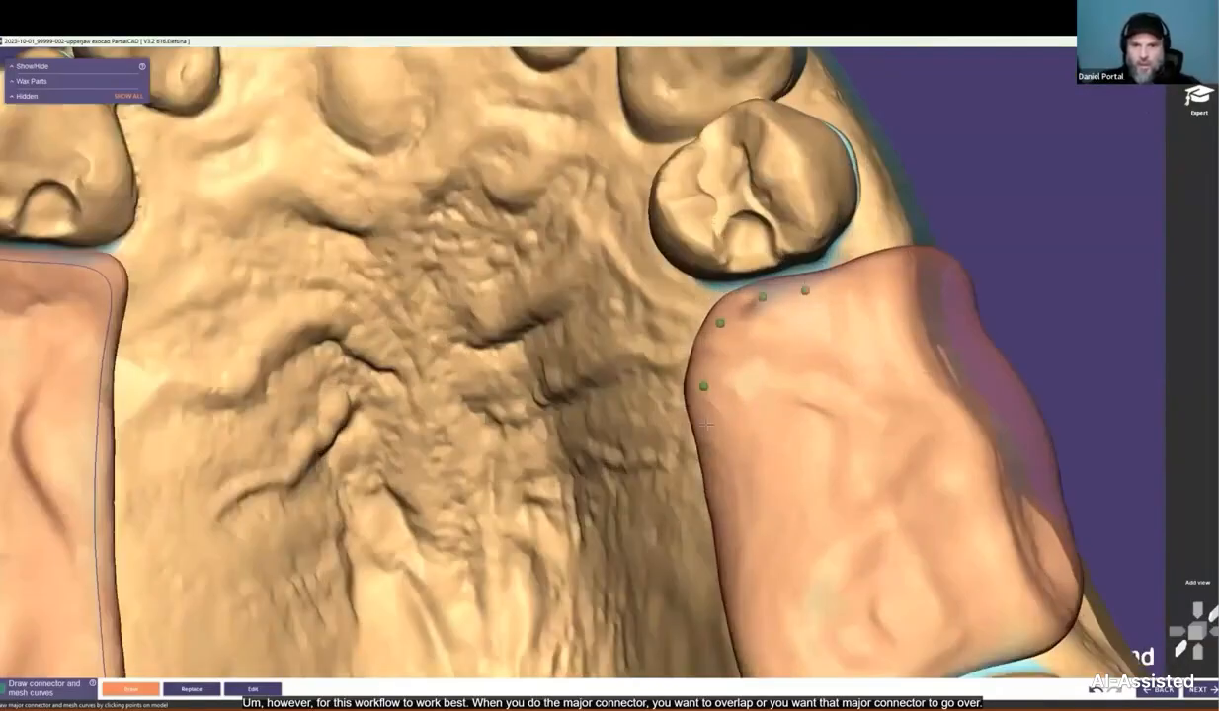
Step: Continue the second mesh outline along the palatal edge of the 13-14 base to its distal corner
{"action": "middle_click_drag", "start_coordinate": [703, 415], "coordinate": [569, 353]}
{"action": "right_click_drag", "start_coordinate": [569, 353], "coordinate": [579, 336]}
{"action": "left_click", "coordinate": [591, 382]}
{"action": "left_click", "coordinate": [616, 450]}
{"action": "left_click", "coordinate": [642, 529]}
{"action": "left_click", "coordinate": [662, 577]}
{"action": "left_click", "coordinate": [689, 621]}
{"action": "left_click", "coordinate": [728, 636]}
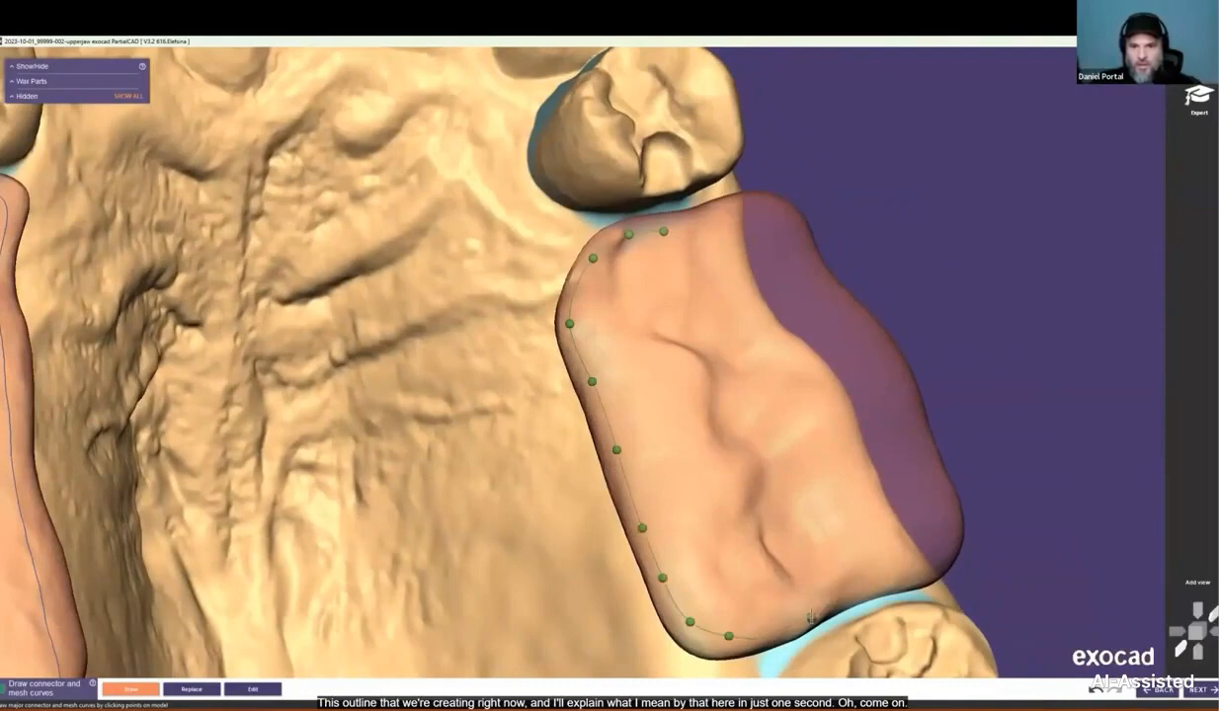
Step: Carry the 13-14 mesh outline around the distal end in front of the molar and onto the buccal side
{"action": "scroll", "coordinate": [812, 616], "scroll_direction": "up", "scroll_amount": 5}
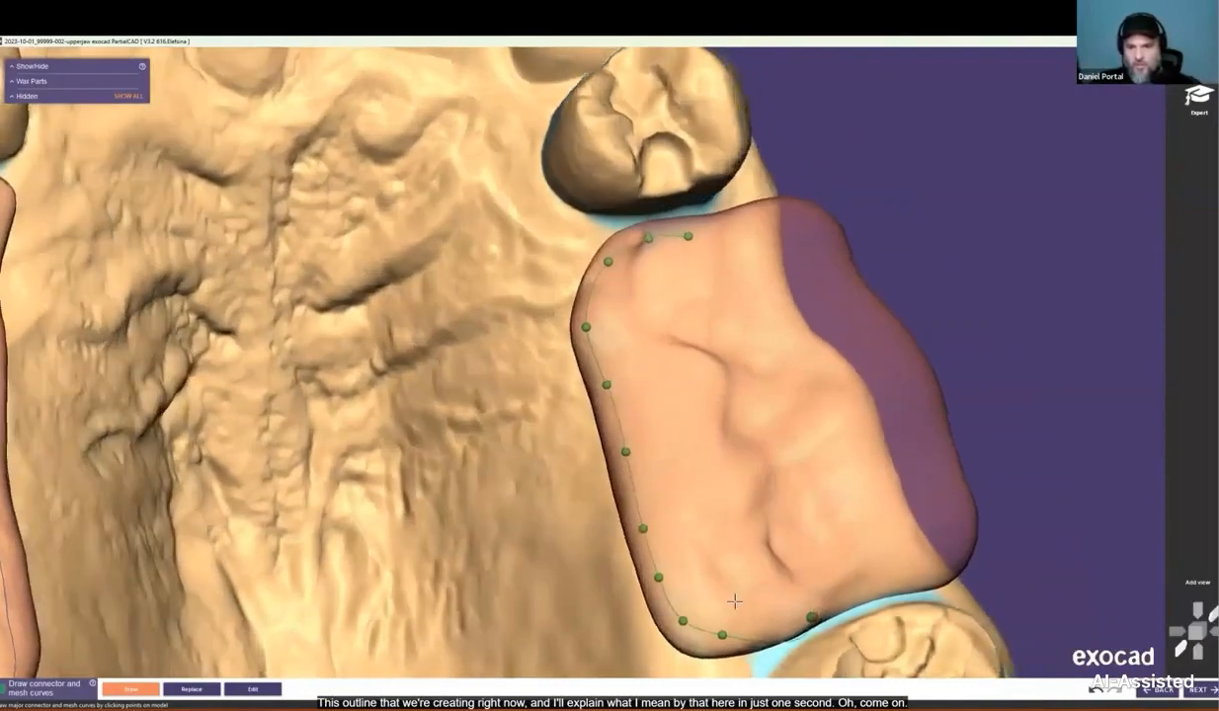
{"action": "left_click", "coordinate": [848, 643]}
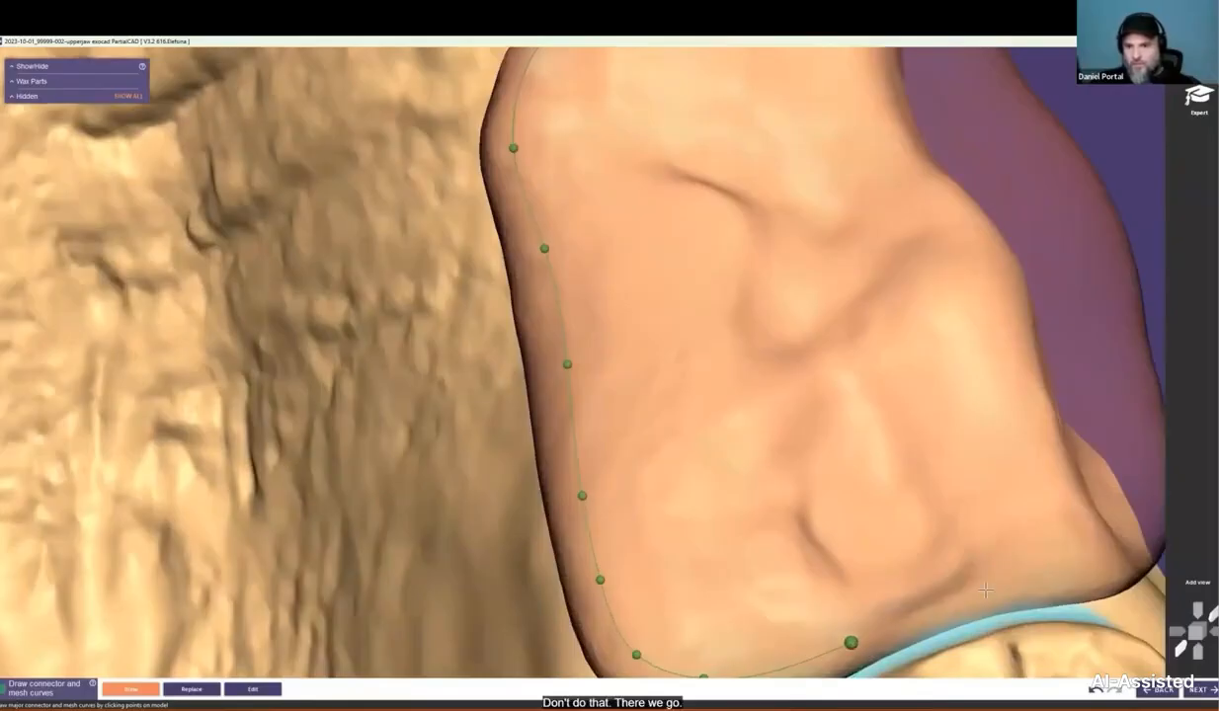
{"action": "scroll", "coordinate": [972, 538], "scroll_direction": "down", "scroll_amount": 4}
{"action": "middle_click_drag", "start_coordinate": [956, 564], "coordinate": [591, 408]}
{"action": "right_click_drag", "start_coordinate": [591, 408], "coordinate": [654, 425]}
{"action": "left_click", "coordinate": [681, 436]}
{"action": "left_click", "coordinate": [742, 402]}
{"action": "right_click_drag", "start_coordinate": [743, 403], "coordinate": [778, 338]}
{"action": "left_click", "coordinate": [778, 338]}
{"action": "left_click", "coordinate": [776, 179]}
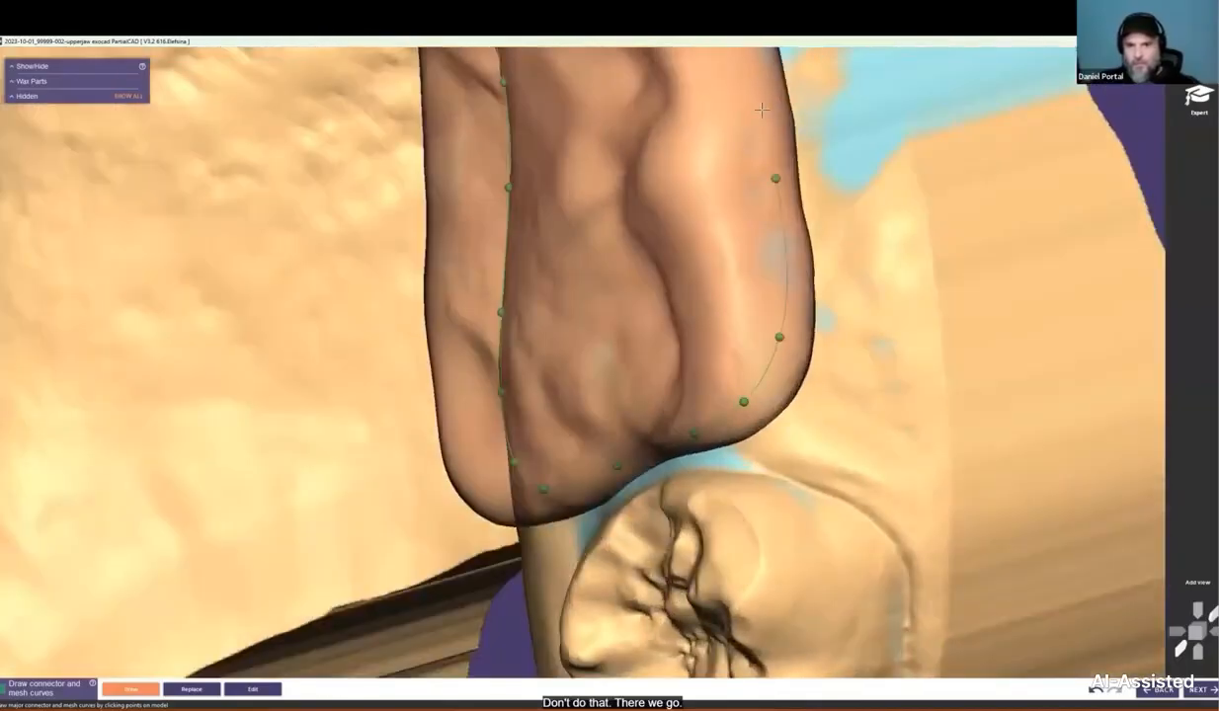
Step: Run the 13-14 mesh outline forward along the buccal edge and close it at the mesial end
{"action": "middle_click_drag", "start_coordinate": [769, 125], "coordinate": [600, 354]}
{"action": "left_click", "coordinate": [573, 213]}
{"action": "left_click", "coordinate": [557, 132]}
{"action": "double_click", "coordinate": [444, 100]}
Step: Start the major connector outline on the palate behind the canine and bring it over the 3-5 mesh curve
{"action": "scroll", "coordinate": [431, 193], "scroll_direction": "down", "scroll_amount": 5}
{"action": "middle_click_drag", "start_coordinate": [188, 99], "coordinate": [454, 203]}
{"action": "right_click_drag", "start_coordinate": [453, 204], "coordinate": [525, 192]}
{"action": "left_click", "coordinate": [487, 140]}
{"action": "left_click", "coordinate": [479, 166]}
{"action": "left_click", "coordinate": [457, 189]}
{"action": "left_click", "coordinate": [442, 202]}
Step: Continue the connector outline inside the palatal edge of the 3-5 mesh, overlapping it down to the molar
{"action": "left_click", "coordinate": [432, 233]}
{"action": "left_click", "coordinate": [430, 271]}
{"action": "left_click", "coordinate": [425, 310]}
{"action": "left_click", "coordinate": [427, 338]}
{"action": "left_click", "coordinate": [429, 382]}
{"action": "left_click", "coordinate": [428, 406]}
{"action": "left_click", "coordinate": [429, 450]}
{"action": "left_click", "coordinate": [430, 467]}
{"action": "left_click", "coordinate": [429, 508]}
{"action": "left_click", "coordinate": [422, 542]}
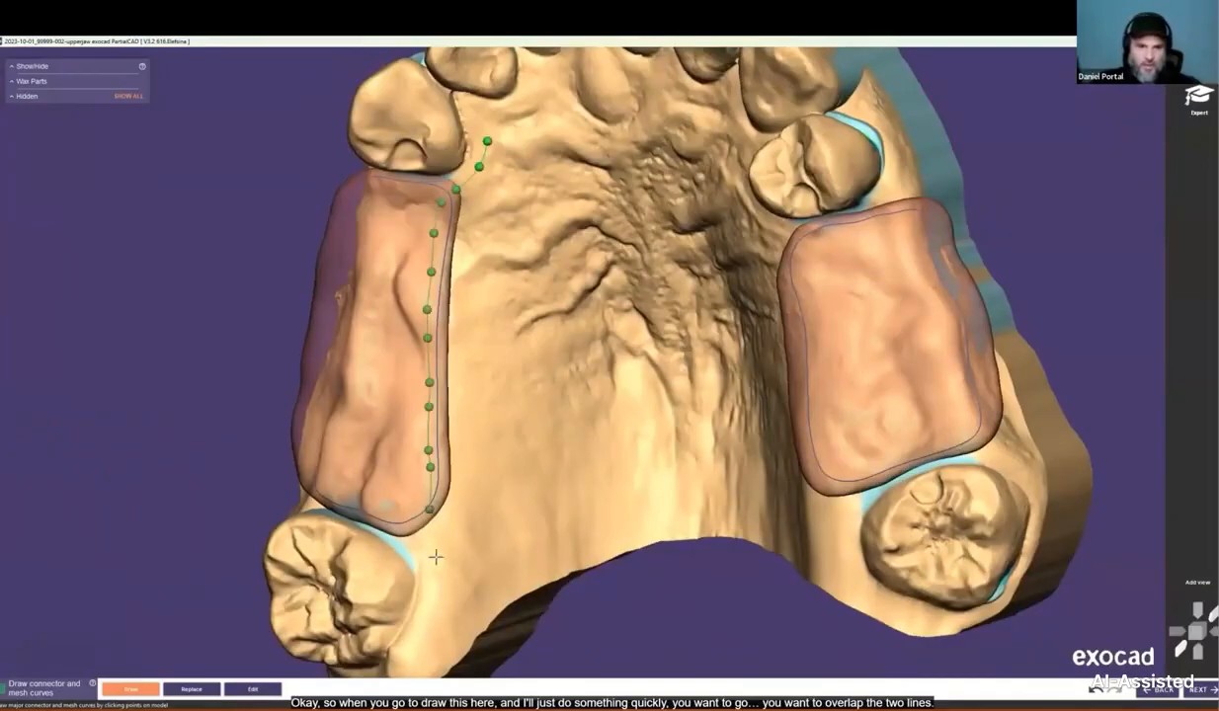
Step: Draw the connector's posterior border from beside the molar on the 3-5 side forward to the middle of the palate
{"action": "left_click", "coordinate": [466, 558]}
{"action": "left_click", "coordinate": [514, 527]}
{"action": "left_click", "coordinate": [541, 508]}
{"action": "left_click", "coordinate": [579, 469]}
{"action": "left_click", "coordinate": [605, 425]}
{"action": "left_click", "coordinate": [644, 389]}
Step: Continue the connector's posterior border across the palate and back to the distal end of the 13-14 base
{"action": "right_click_drag", "start_coordinate": [644, 389], "coordinate": [704, 400]}
{"action": "left_click", "coordinate": [679, 402]}
{"action": "left_click", "coordinate": [739, 399]}
{"action": "left_click", "coordinate": [780, 444]}
{"action": "left_click", "coordinate": [818, 481]}
{"action": "left_click", "coordinate": [855, 507]}
{"action": "left_click", "coordinate": [888, 502]}
{"action": "left_click", "coordinate": [896, 484]}
Step: Run the connector outline forward inside the palatal edge of the 13-14 mesh, overlapping its curve up to the premolar
{"action": "left_click", "coordinate": [879, 457]}
{"action": "left_click", "coordinate": [872, 427]}
{"action": "left_click", "coordinate": [867, 384]}
{"action": "left_click", "coordinate": [863, 343]}
{"action": "left_click", "coordinate": [853, 300]}
{"action": "left_click", "coordinate": [840, 261]}
{"action": "left_click", "coordinate": [812, 209]}
Step: Draw the connector's anterior border across the palate, close the outline at its start point, and proceed to applying the mesh connector
{"action": "left_click", "coordinate": [790, 172]}
{"action": "left_click", "coordinate": [765, 155]}
{"action": "left_click", "coordinate": [738, 173]}
{"action": "left_click", "coordinate": [723, 201]}
{"action": "left_click", "coordinate": [705, 229]}
{"action": "left_click", "coordinate": [674, 212]}
{"action": "left_click", "coordinate": [639, 205]}
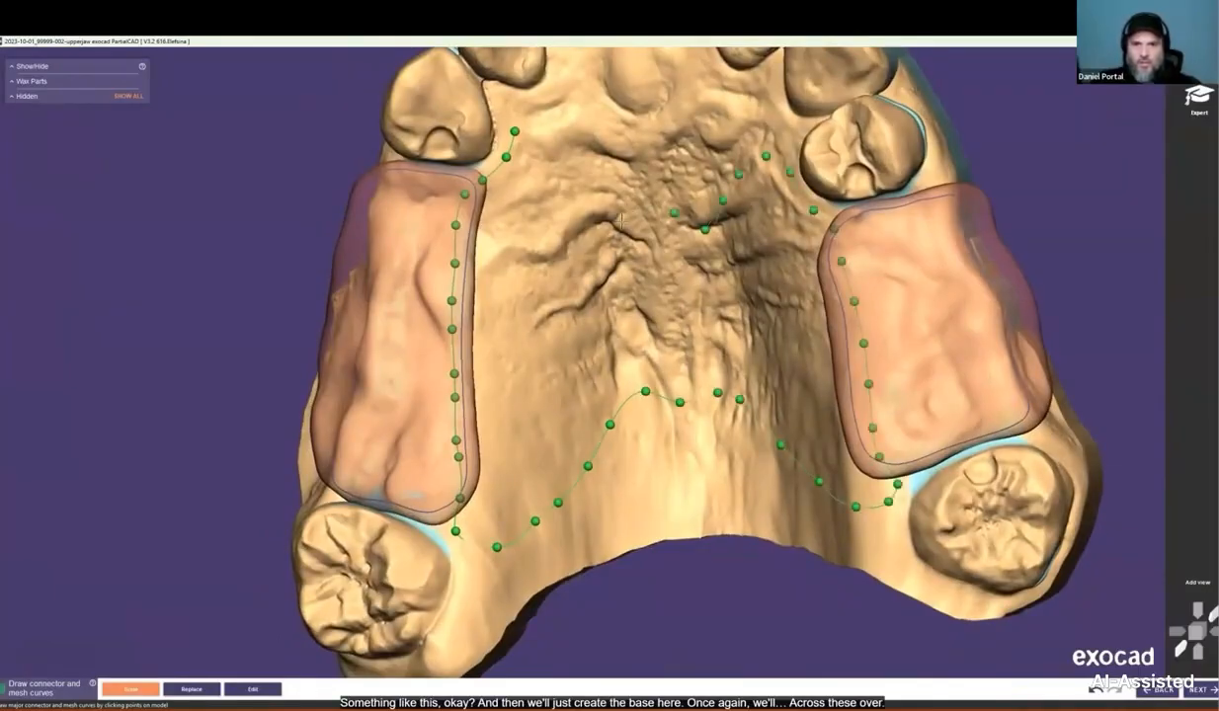
{"action": "left_click", "coordinate": [619, 230]}
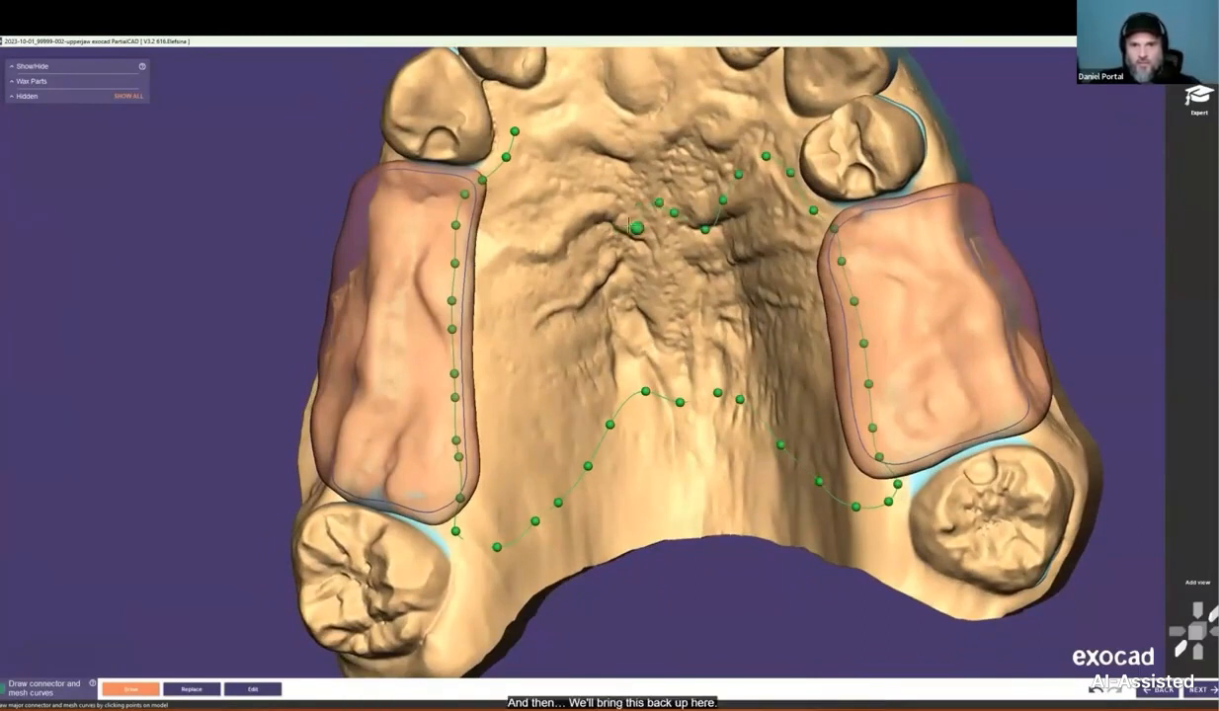
{"action": "left_click", "coordinate": [511, 132]}
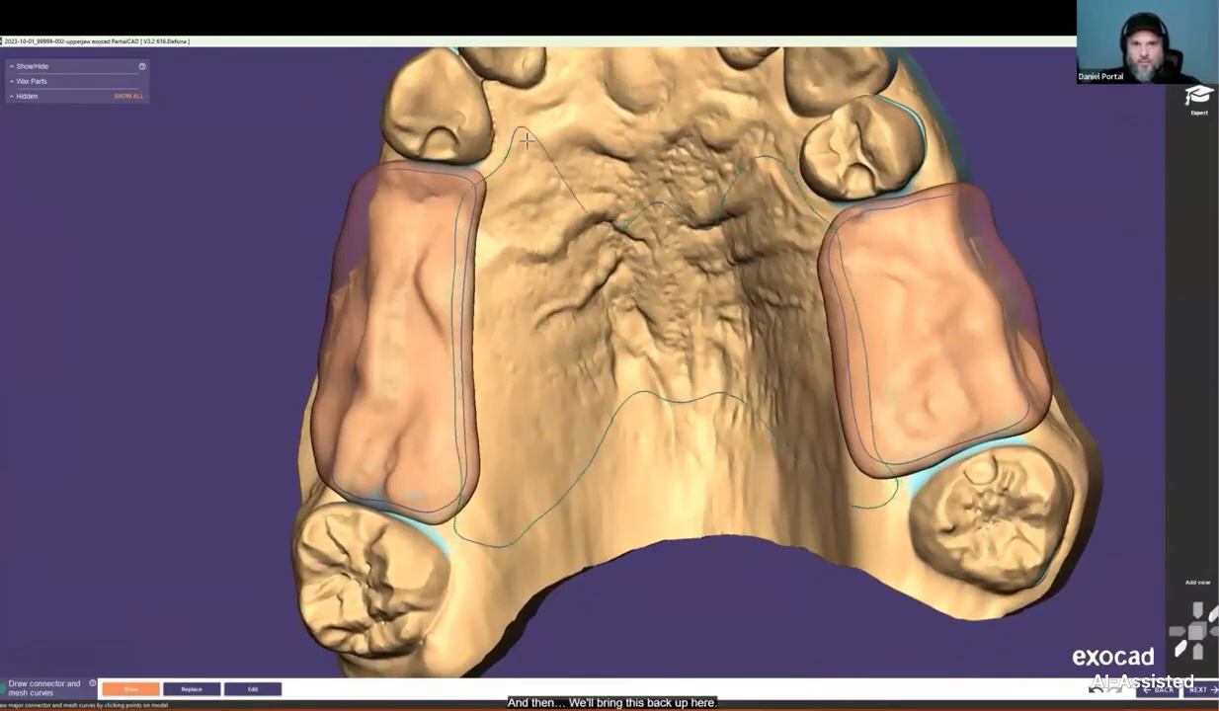
{"action": "scroll", "coordinate": [633, 308], "scroll_direction": "down", "scroll_amount": 4}
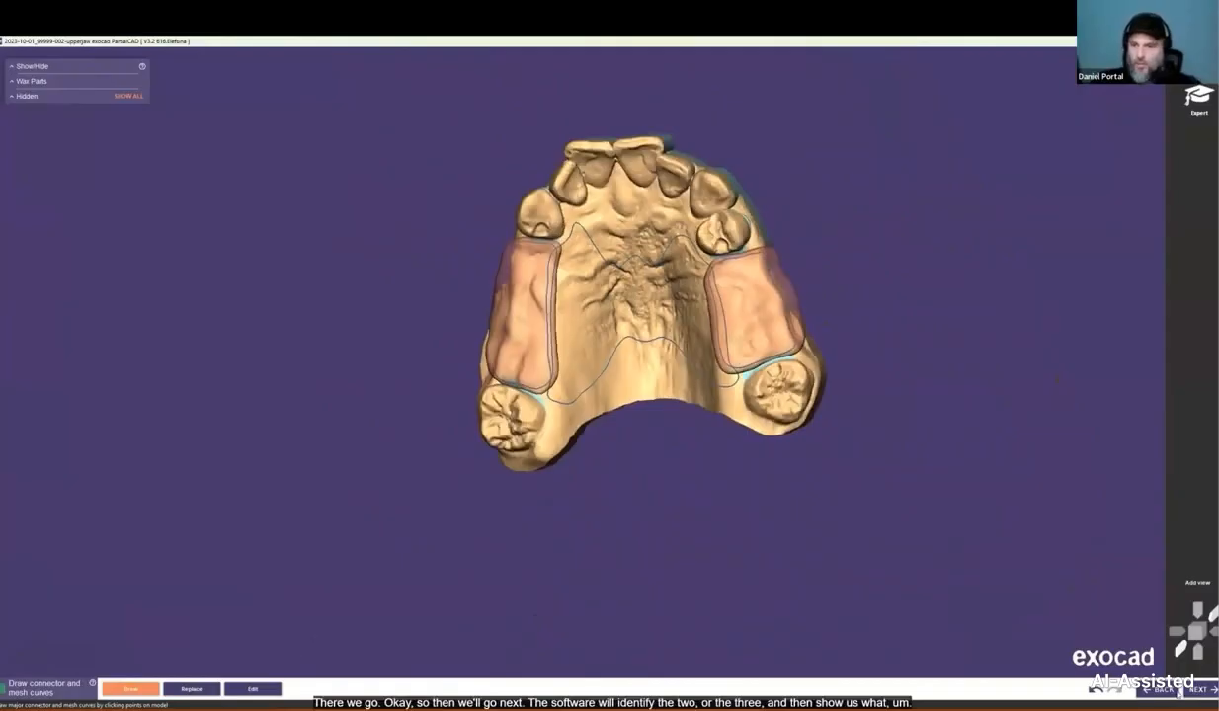
{"action": "left_click", "coordinate": [1198, 689]}
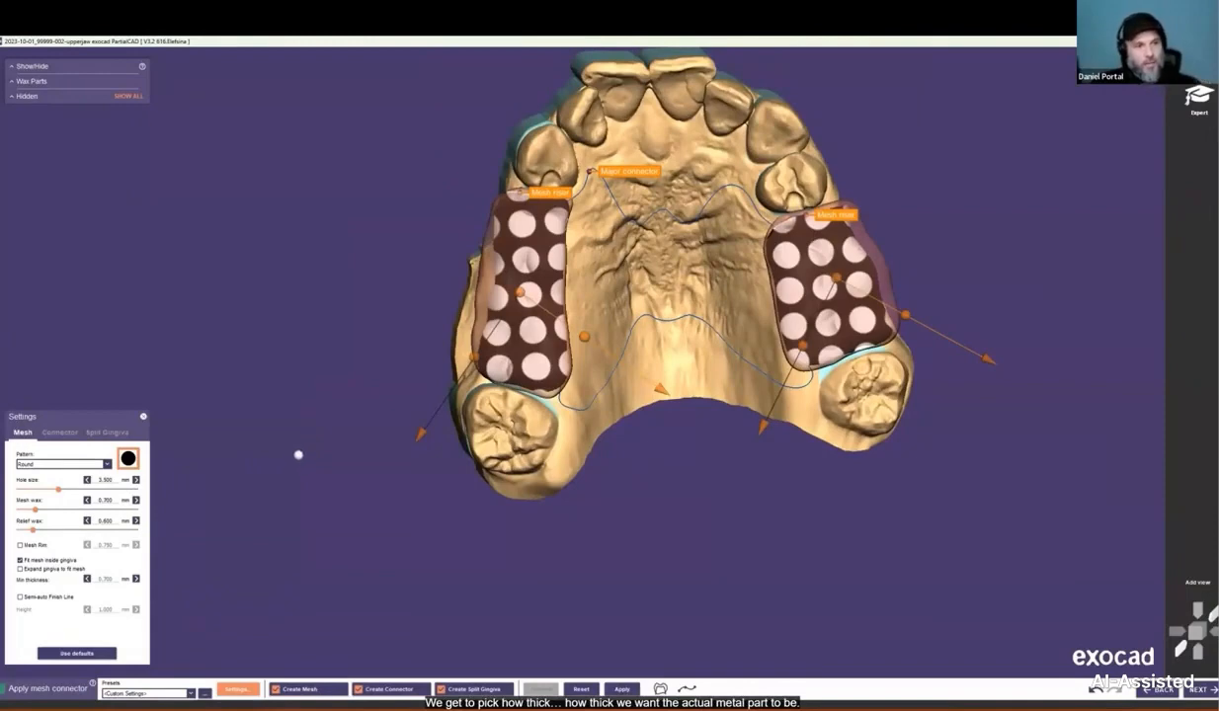
Step: Review the mesh, split gingiva and connector settings, and rotate the hole pattern of the 13-14 mesh slightly
{"action": "right_click_drag", "start_coordinate": [488, 375], "coordinate": [320, 461]}
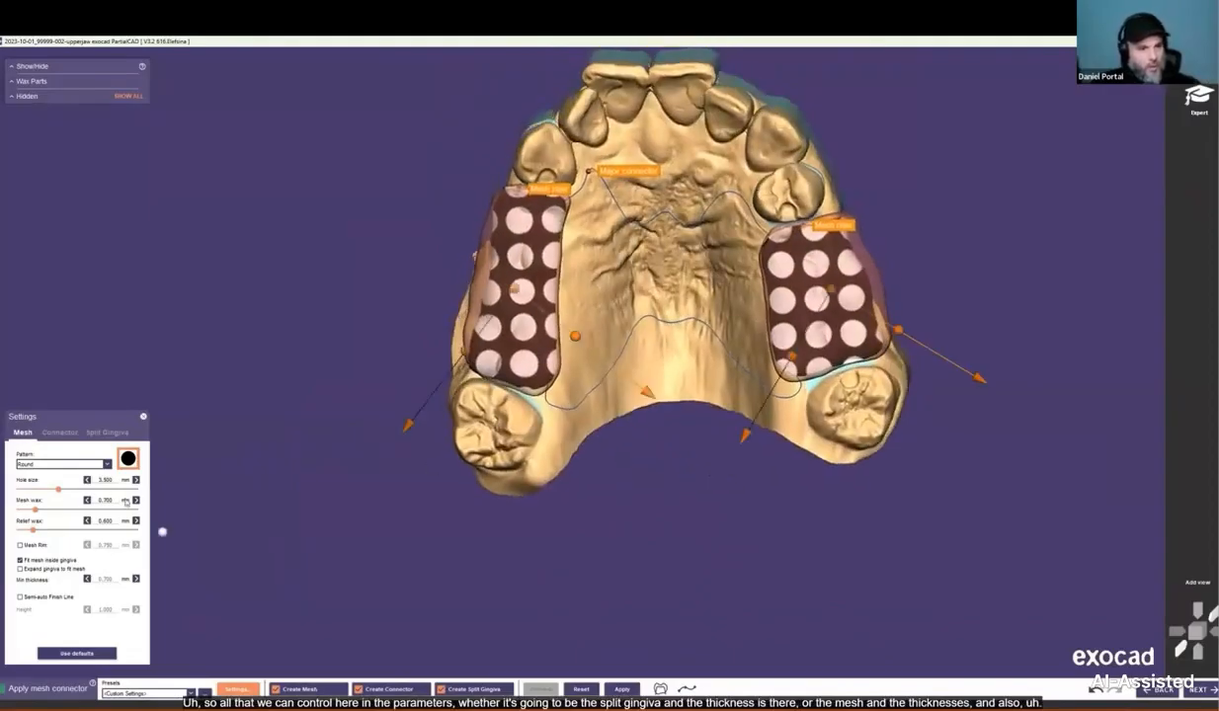
{"action": "left_click", "coordinate": [107, 432]}
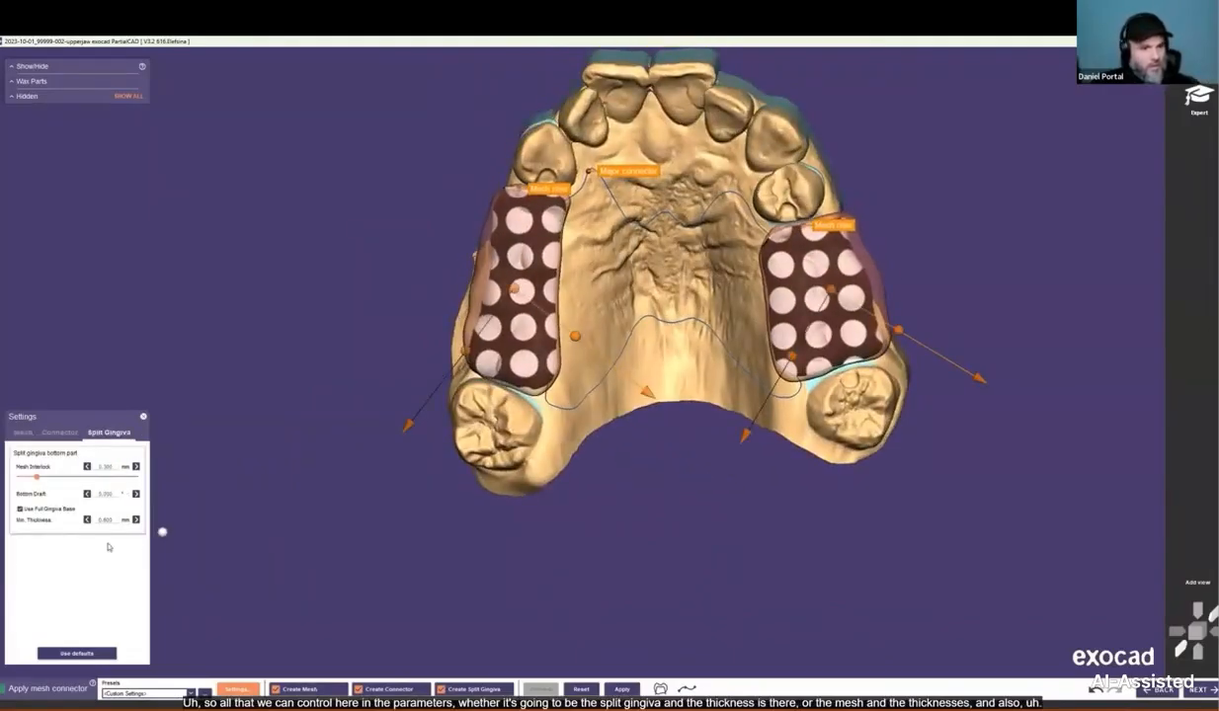
{"action": "left_click", "coordinate": [24, 433]}
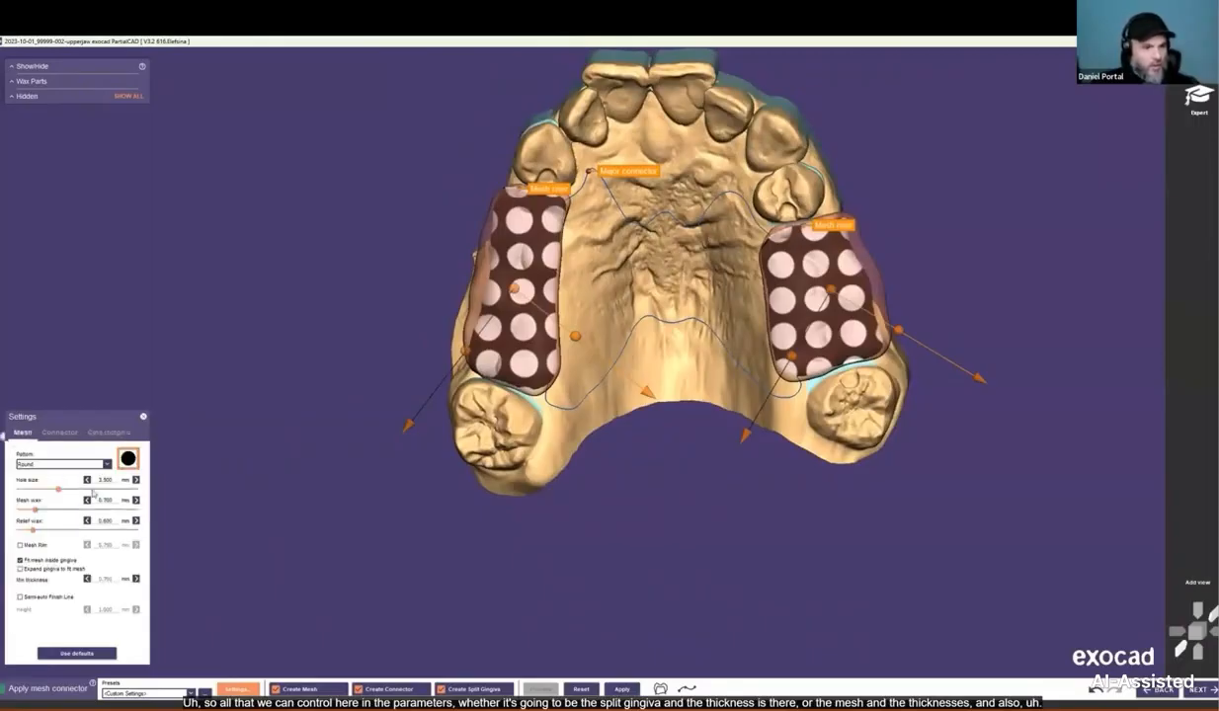
{"action": "left_click", "coordinate": [60, 432]}
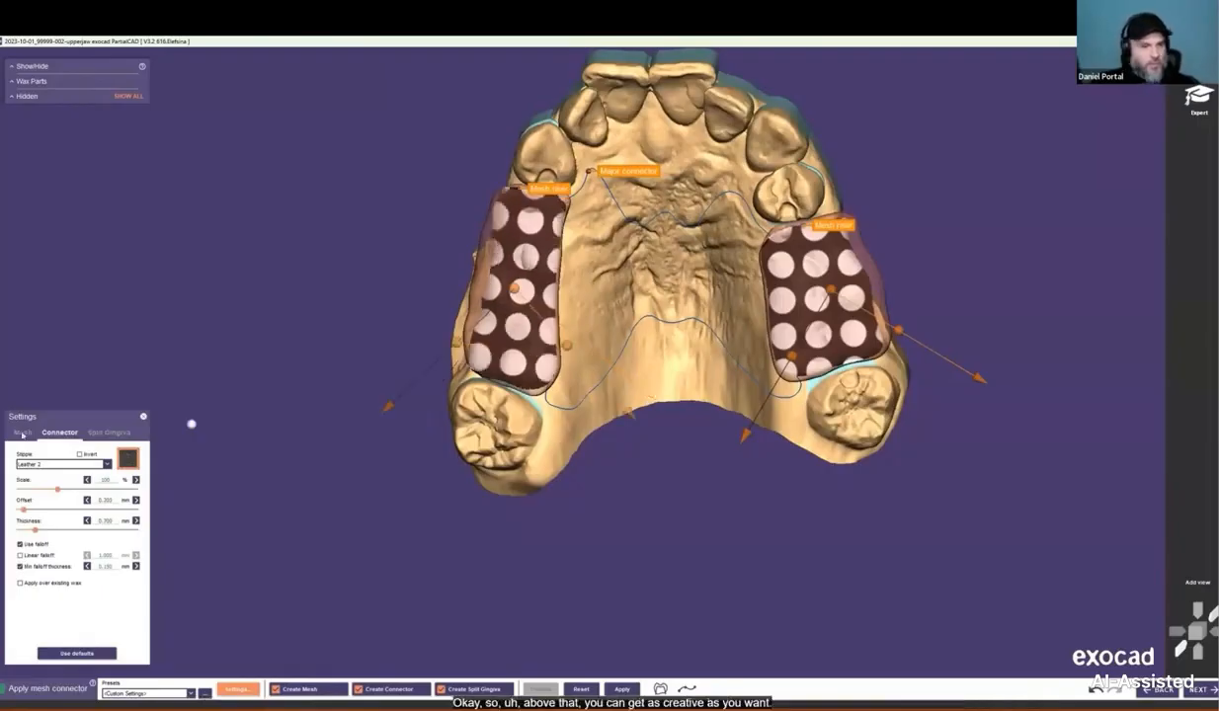
{"action": "left_click", "coordinate": [22, 434]}
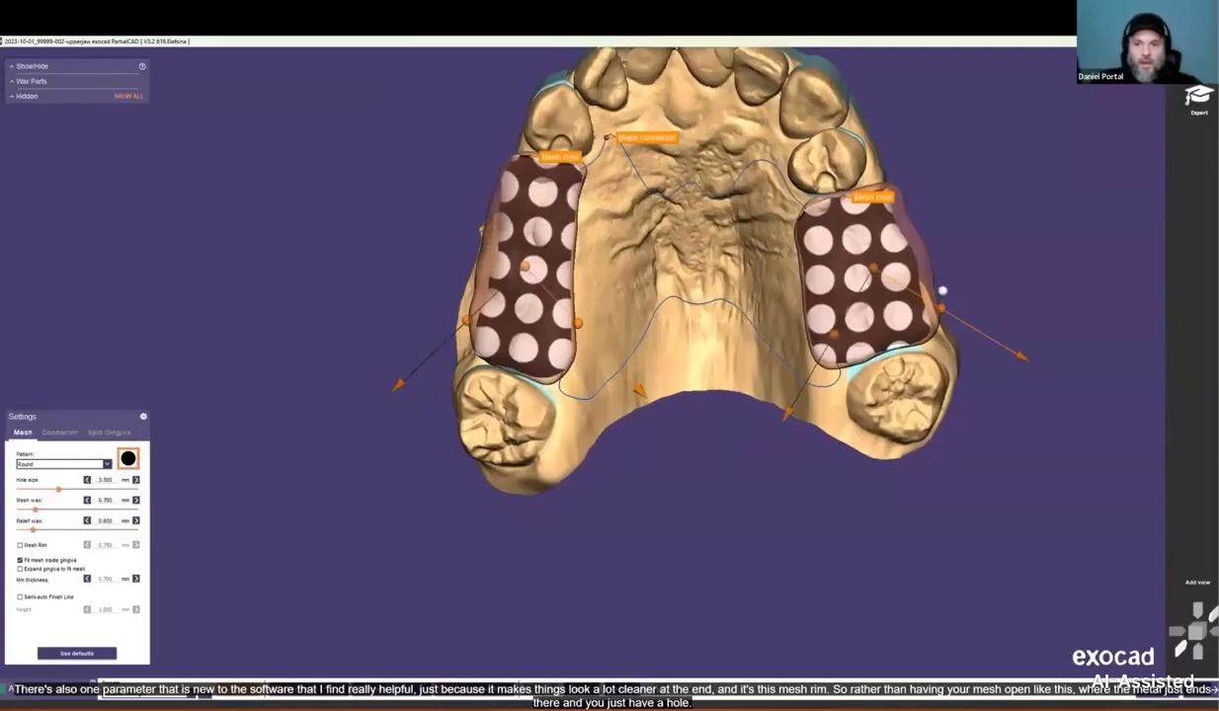
{"action": "left_click_drag", "start_coordinate": [942, 291], "coordinate": [960, 292]}
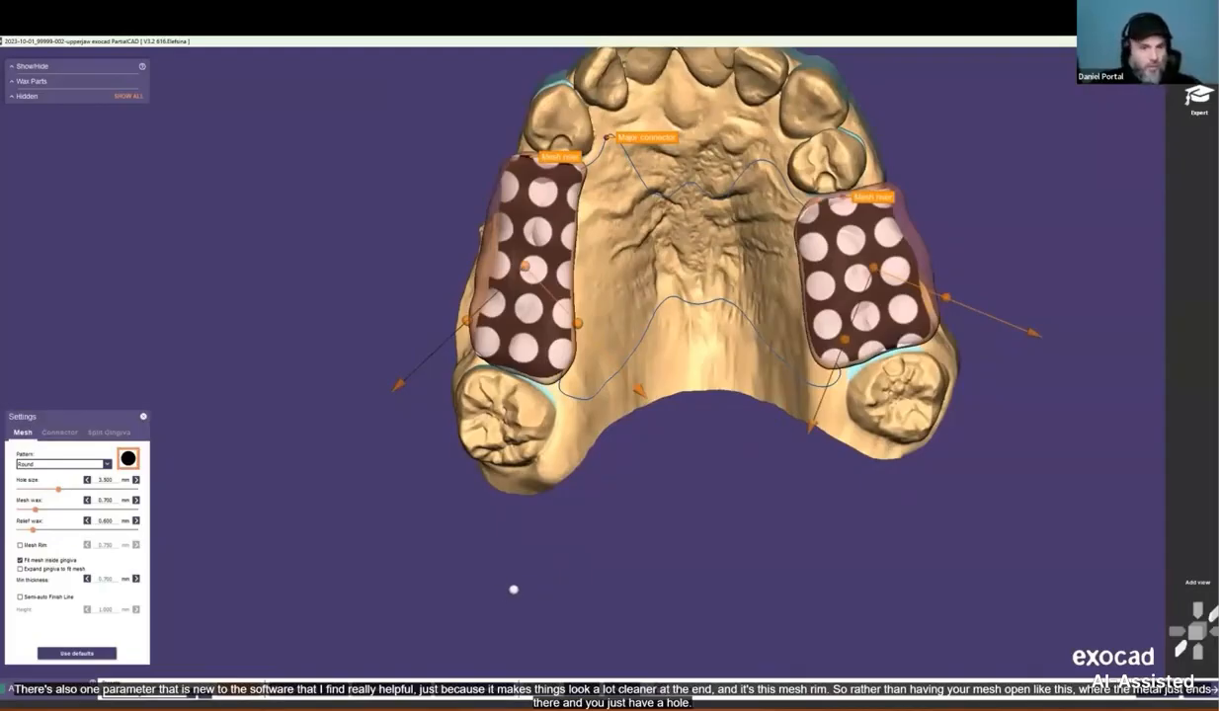
Step: Enable the mesh rim, inspect the mesh edges, and proceed to drawing the clasp curves
{"action": "left_click", "coordinate": [20, 545]}
{"action": "scroll", "coordinate": [581, 255], "scroll_direction": "up", "scroll_amount": 5}
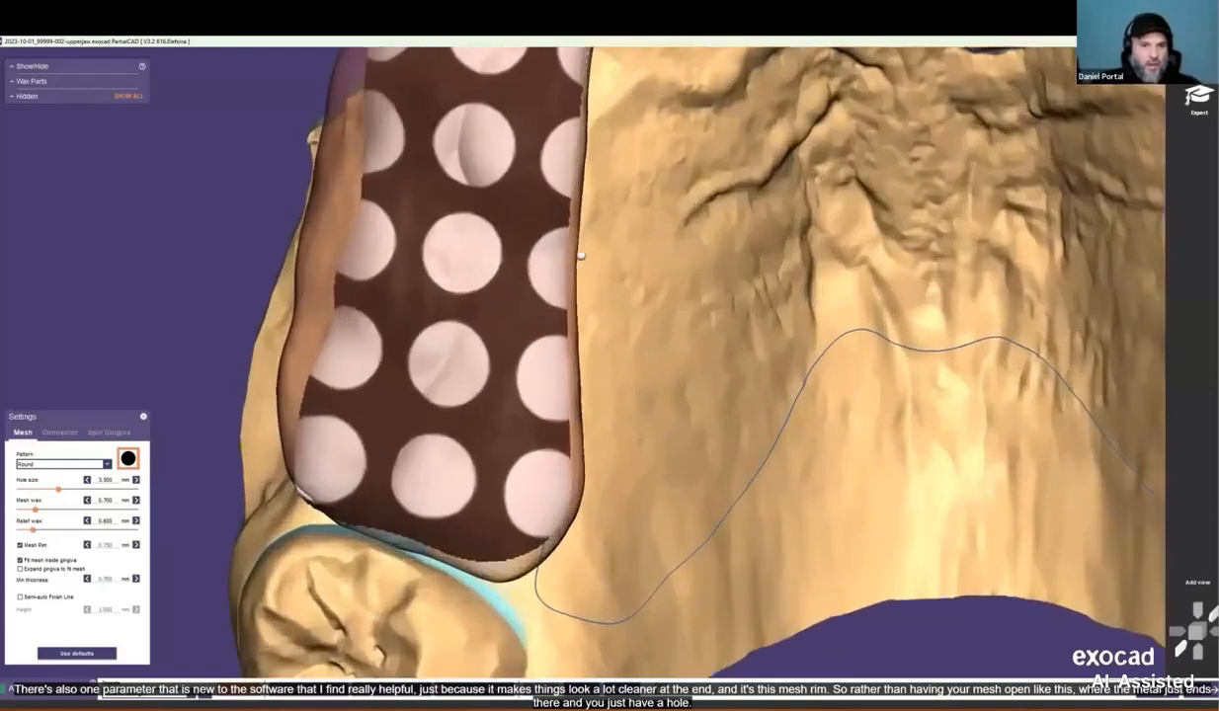
{"action": "scroll", "coordinate": [581, 256], "scroll_direction": "up", "scroll_amount": 2}
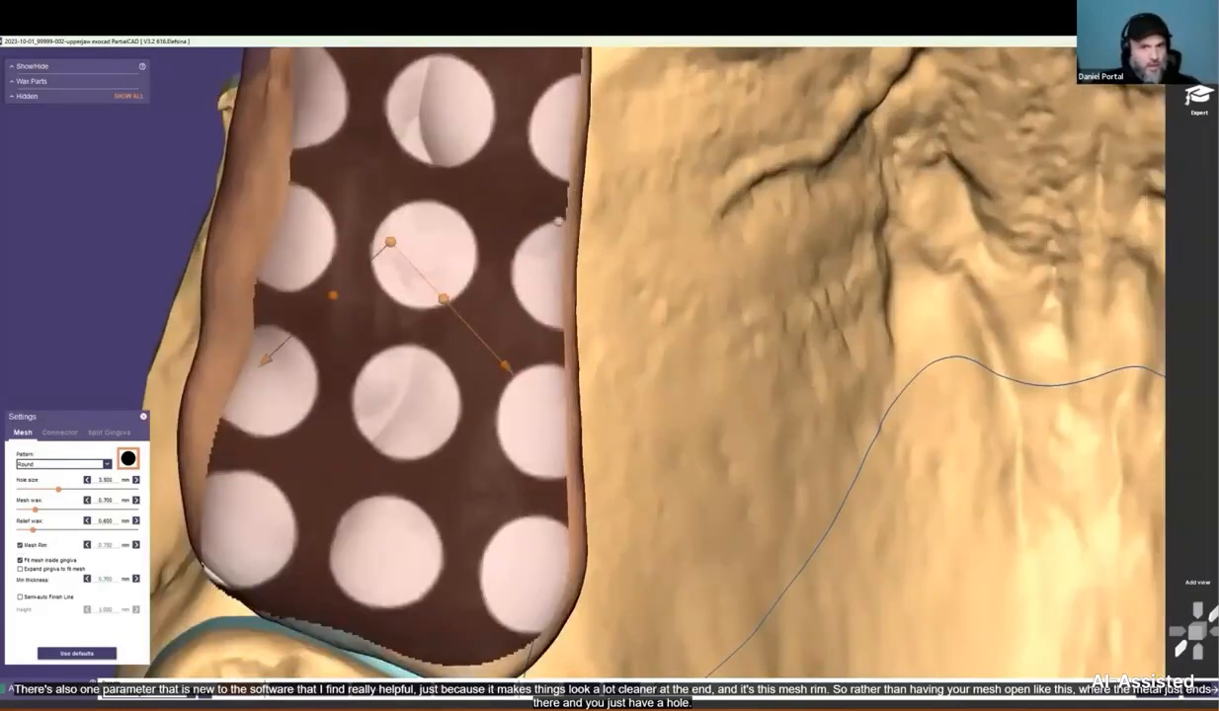
{"action": "scroll", "coordinate": [564, 326], "scroll_direction": "down", "scroll_amount": 3}
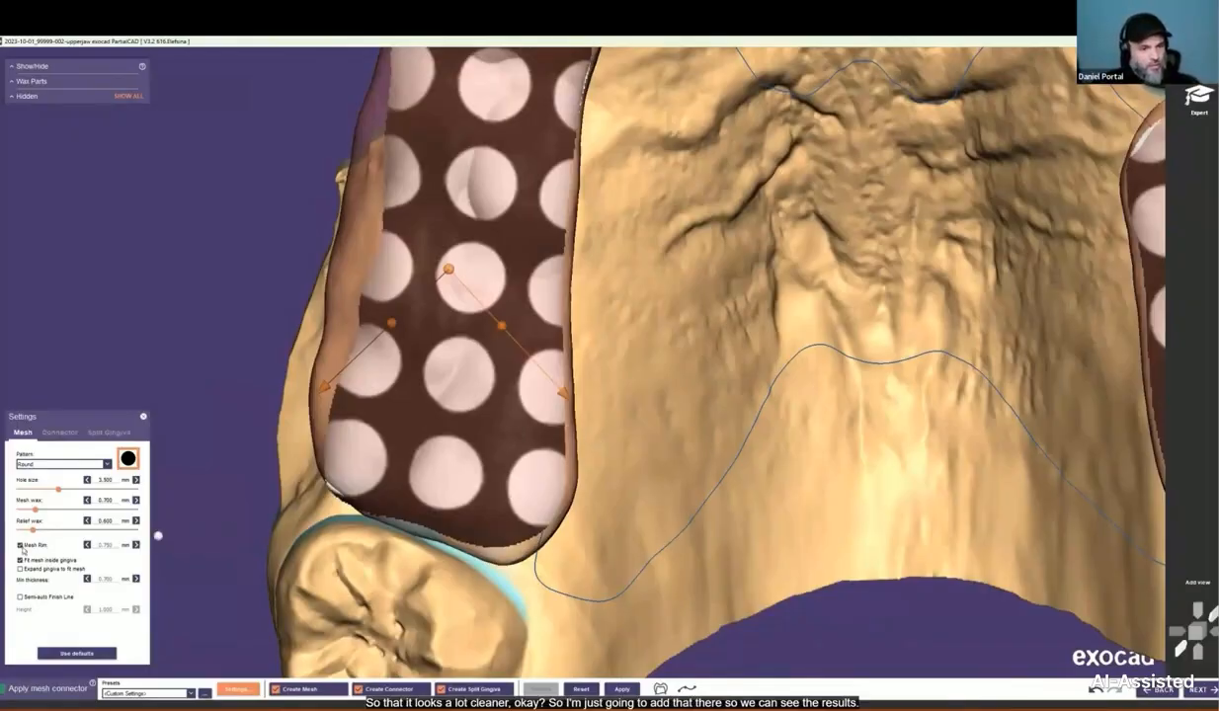
{"action": "scroll", "coordinate": [158, 334], "scroll_direction": "down", "scroll_amount": 4}
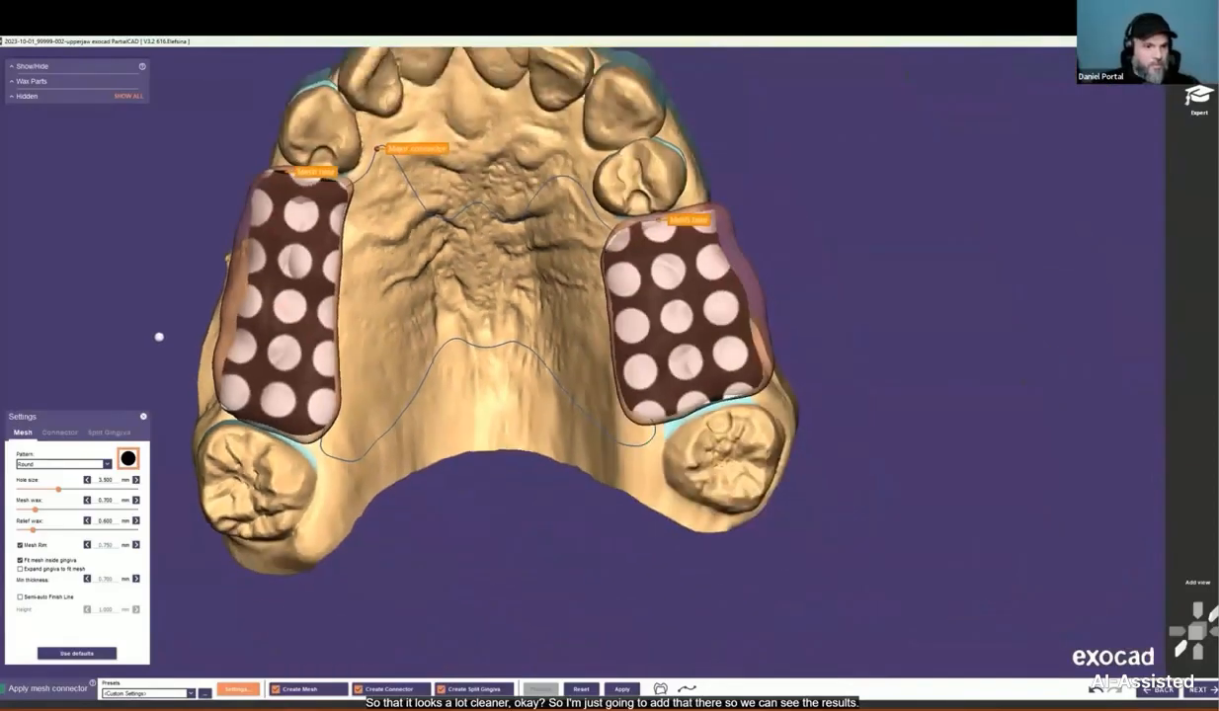
{"action": "left_click", "coordinate": [1199, 690]}
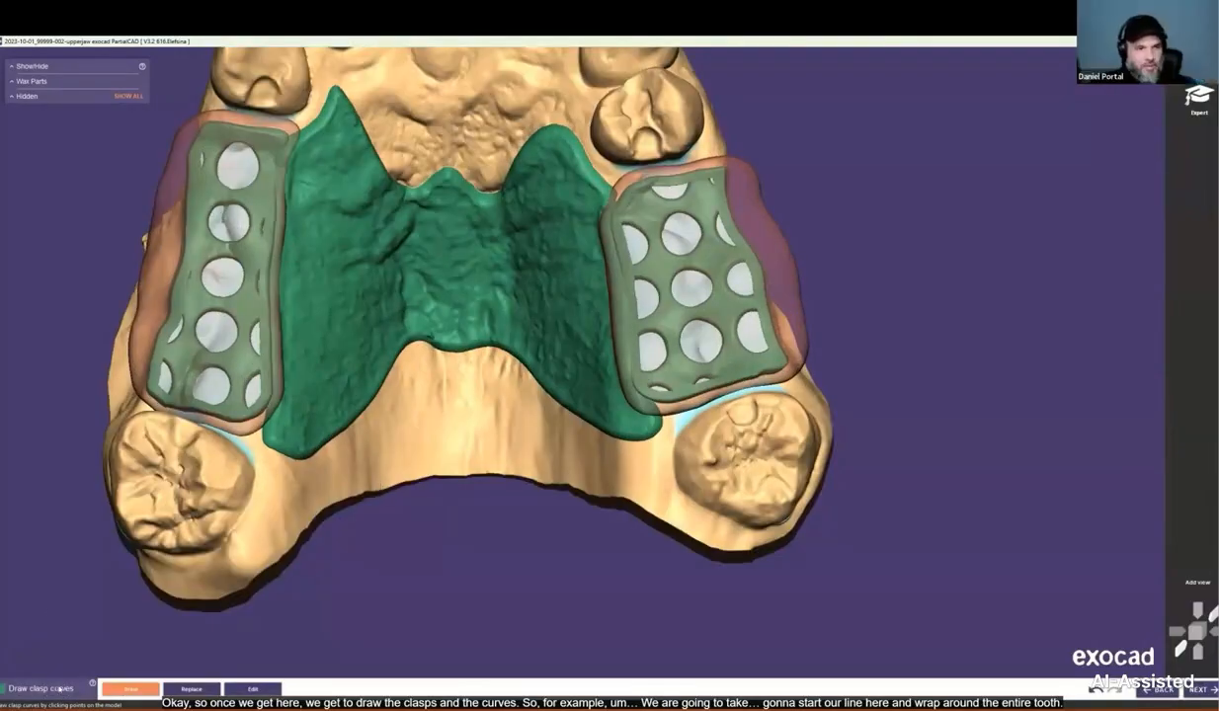
Step: Start a clasp curve in the colored buccal undercut of the canine in front of the 3-5 base
{"action": "middle_click_drag", "start_coordinate": [456, 600], "coordinate": [669, 606]}
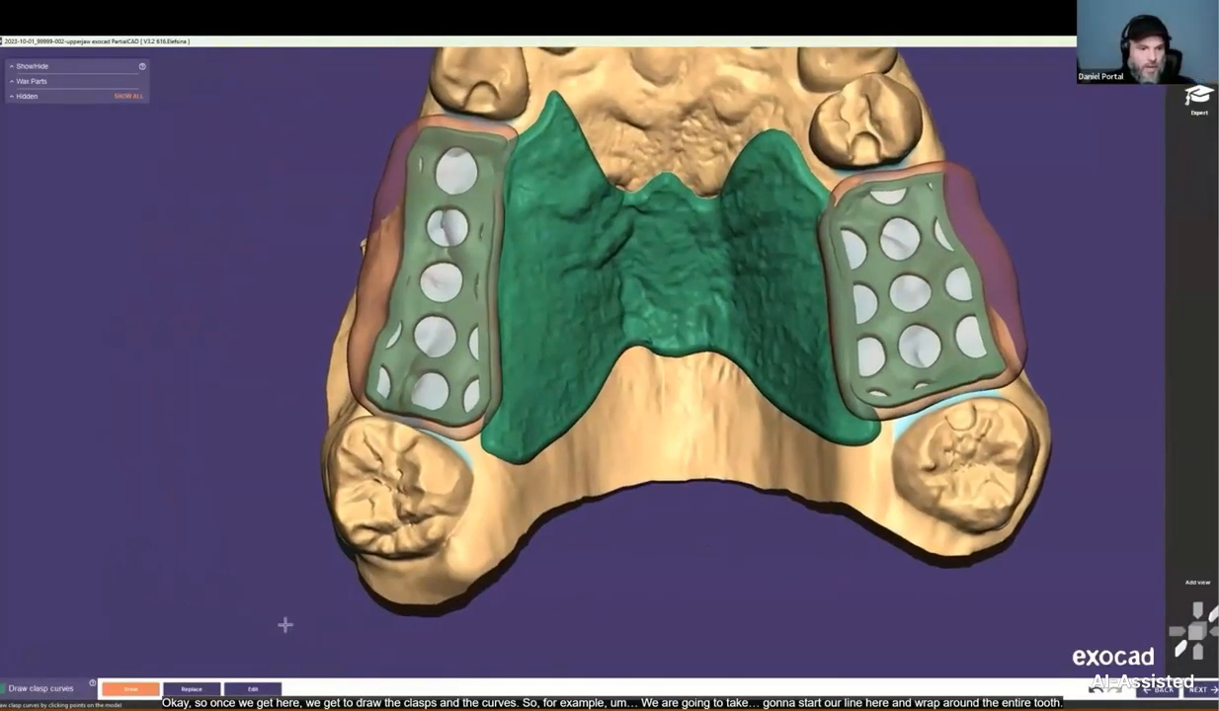
{"action": "scroll", "coordinate": [287, 624], "scroll_direction": "down", "scroll_amount": 2}
{"action": "right_click_drag", "start_coordinate": [545, 259], "coordinate": [499, 336]}
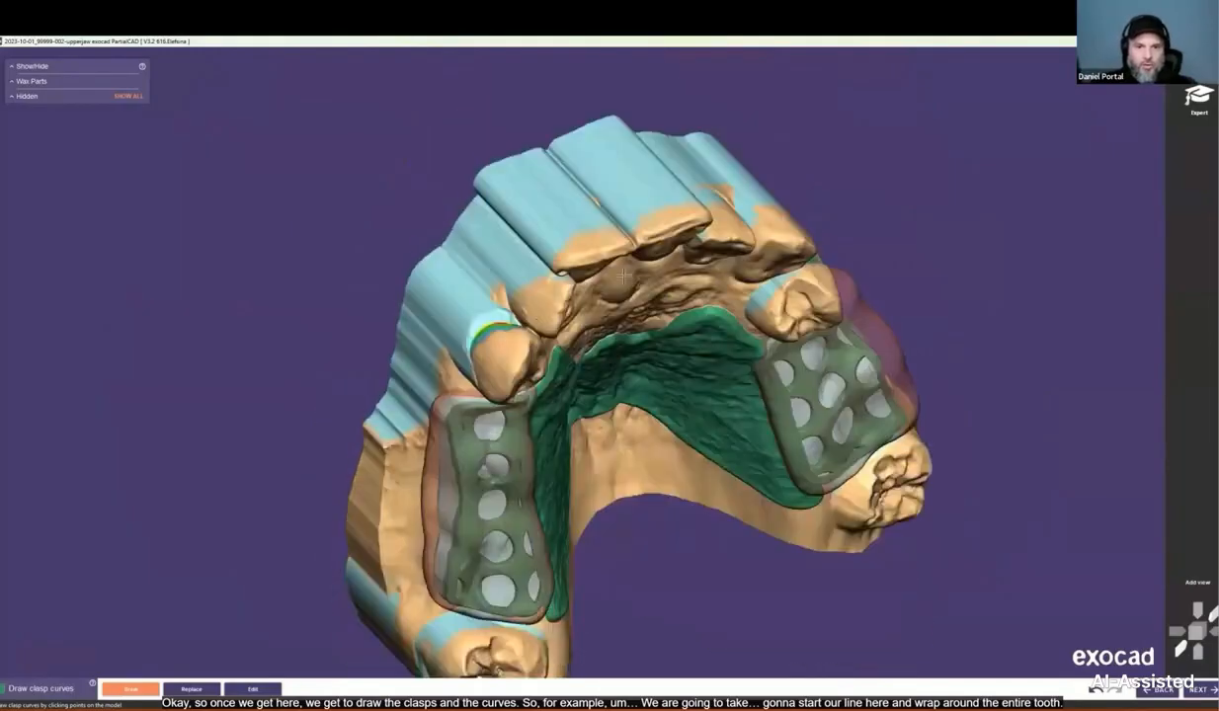
{"action": "scroll", "coordinate": [518, 326], "scroll_direction": "up", "scroll_amount": 5}
{"action": "scroll", "coordinate": [448, 346], "scroll_direction": "up", "scroll_amount": 2}
{"action": "left_click", "coordinate": [449, 328]}
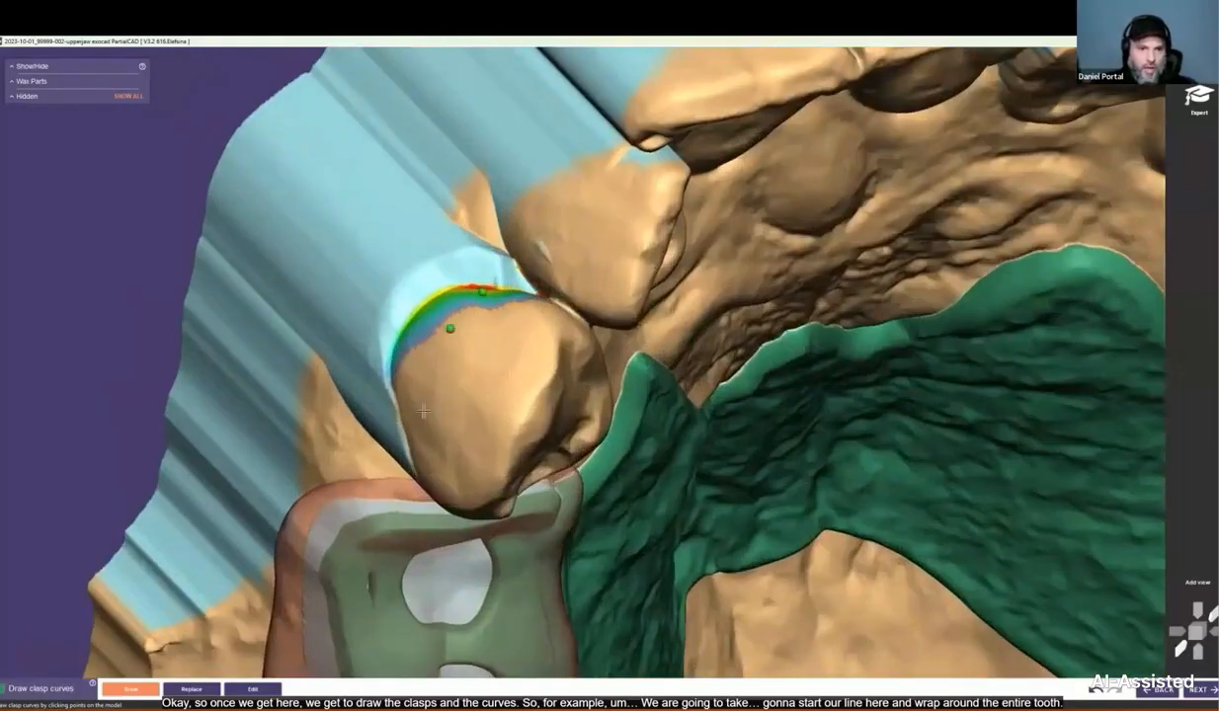
{"action": "left_click", "coordinate": [424, 394]}
Step: Wrap the canine's clasp curve around its distal side and end it on the palatal surface
{"action": "right_click_drag", "start_coordinate": [423, 394], "coordinate": [440, 336]}
{"action": "left_click", "coordinate": [420, 475]}
{"action": "left_click", "coordinate": [458, 519]}
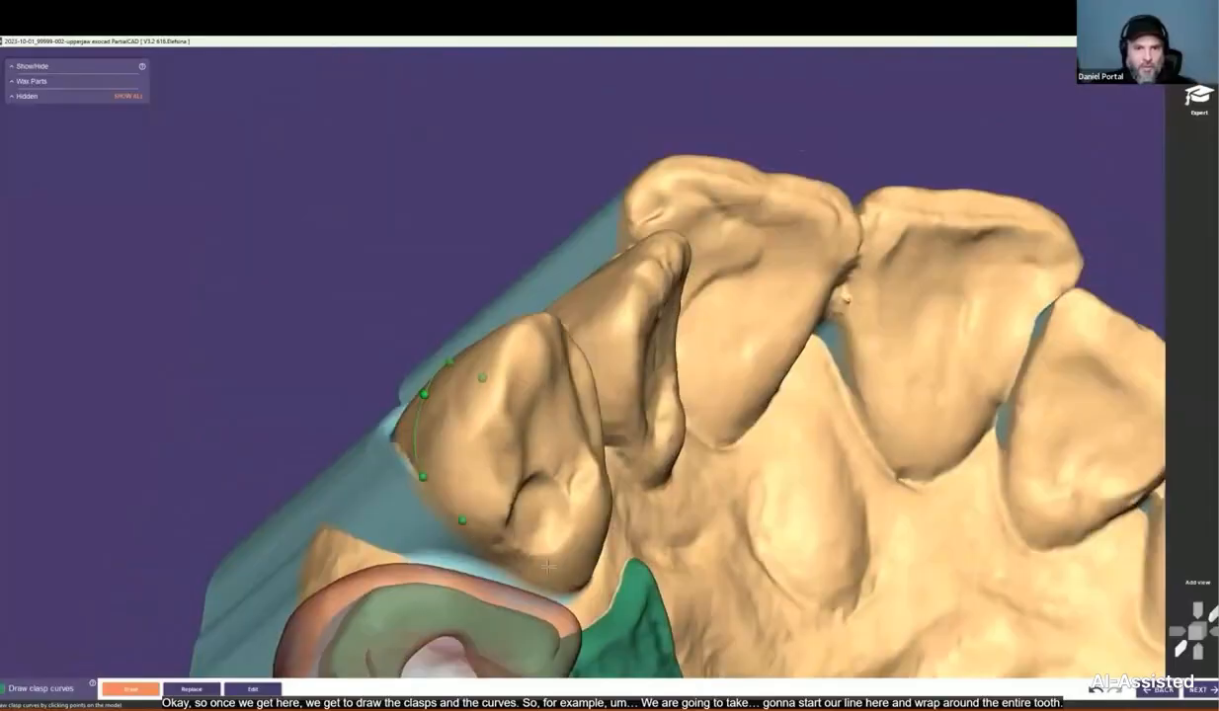
{"action": "right_click_drag", "start_coordinate": [519, 558], "coordinate": [609, 465]}
{"action": "left_click", "coordinate": [591, 536]}
{"action": "double_click", "coordinate": [629, 449]}
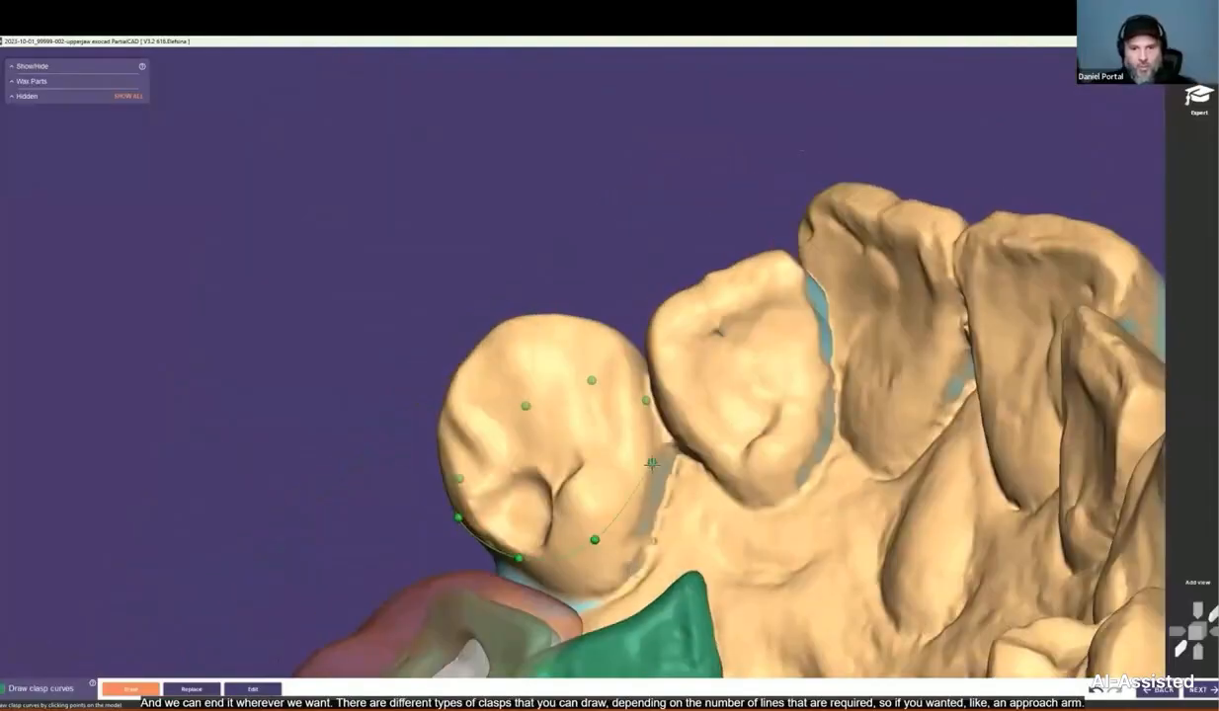
Step: Start a clasp curve on the palatal side of the molar behind the 3-5 base and lead it around the mesial side
{"action": "scroll", "coordinate": [629, 449], "scroll_direction": "down", "scroll_amount": 4}
{"action": "right_click_drag", "start_coordinate": [515, 568], "coordinate": [375, 453]}
{"action": "scroll", "coordinate": [374, 453], "scroll_direction": "up", "scroll_amount": 5}
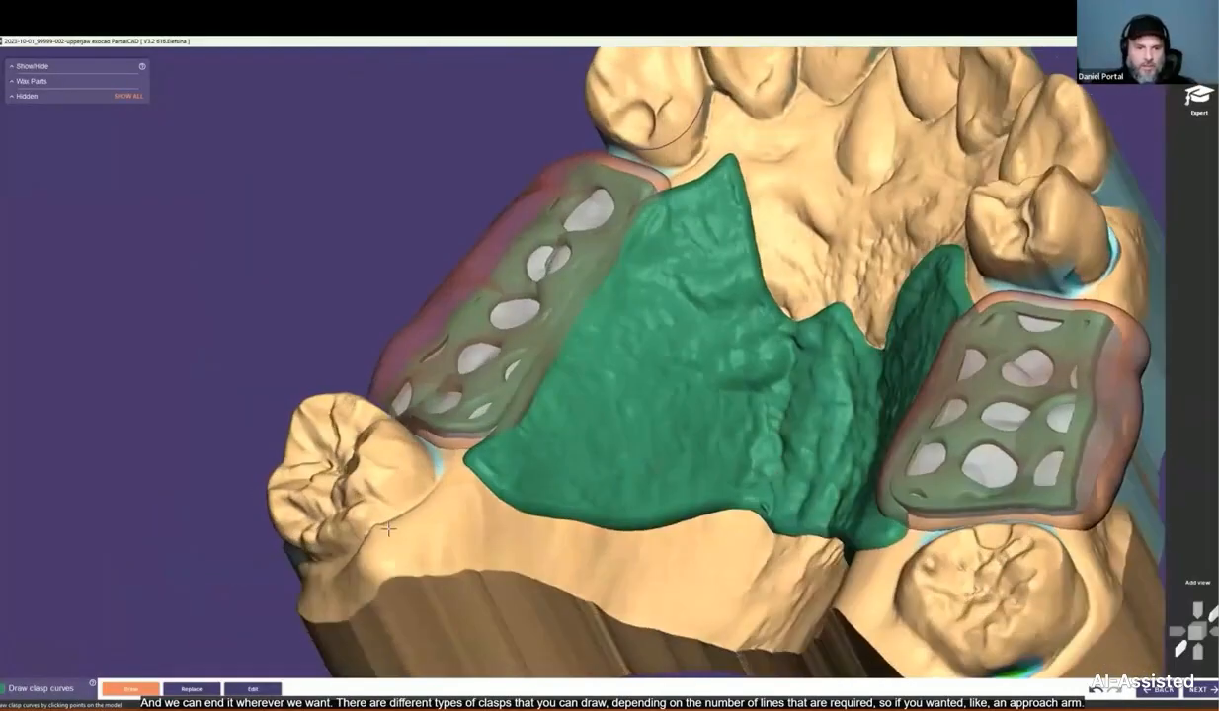
{"action": "left_click", "coordinate": [327, 537]}
{"action": "left_click", "coordinate": [391, 476]}
{"action": "right_click_drag", "start_coordinate": [391, 475], "coordinate": [418, 400]}
{"action": "left_click", "coordinate": [417, 381]}
Step: Continue the molar's clasp curve across its buccal surface toward the colored undercut
{"action": "right_click_drag", "start_coordinate": [375, 286], "coordinate": [332, 277]}
{"action": "left_click", "coordinate": [328, 237]}
{"action": "left_click", "coordinate": [250, 207]}
{"action": "right_click_drag", "start_coordinate": [250, 207], "coordinate": [212, 191]}
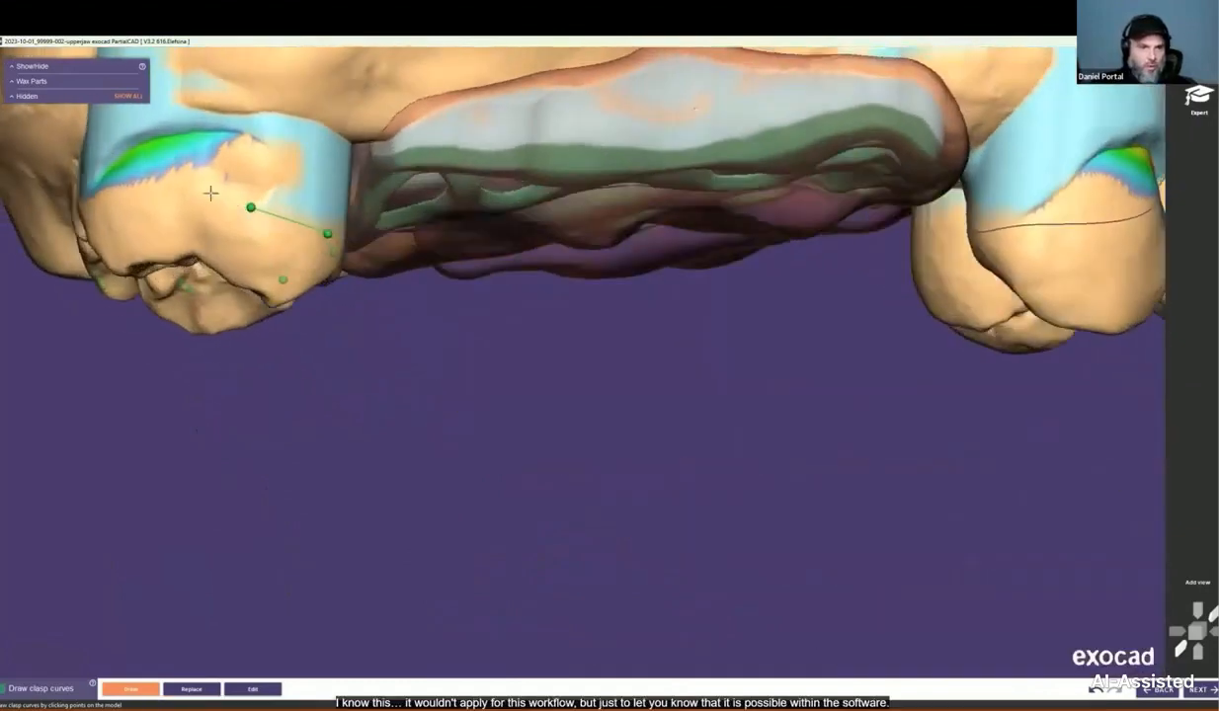
{"action": "left_click", "coordinate": [156, 177]}
Step: Draw a clasp curve on the premolar in front of the 13-14 base, from the buccal undercut around the distal to the palatal side
{"action": "right_click_drag", "start_coordinate": [117, 174], "coordinate": [824, 468]}
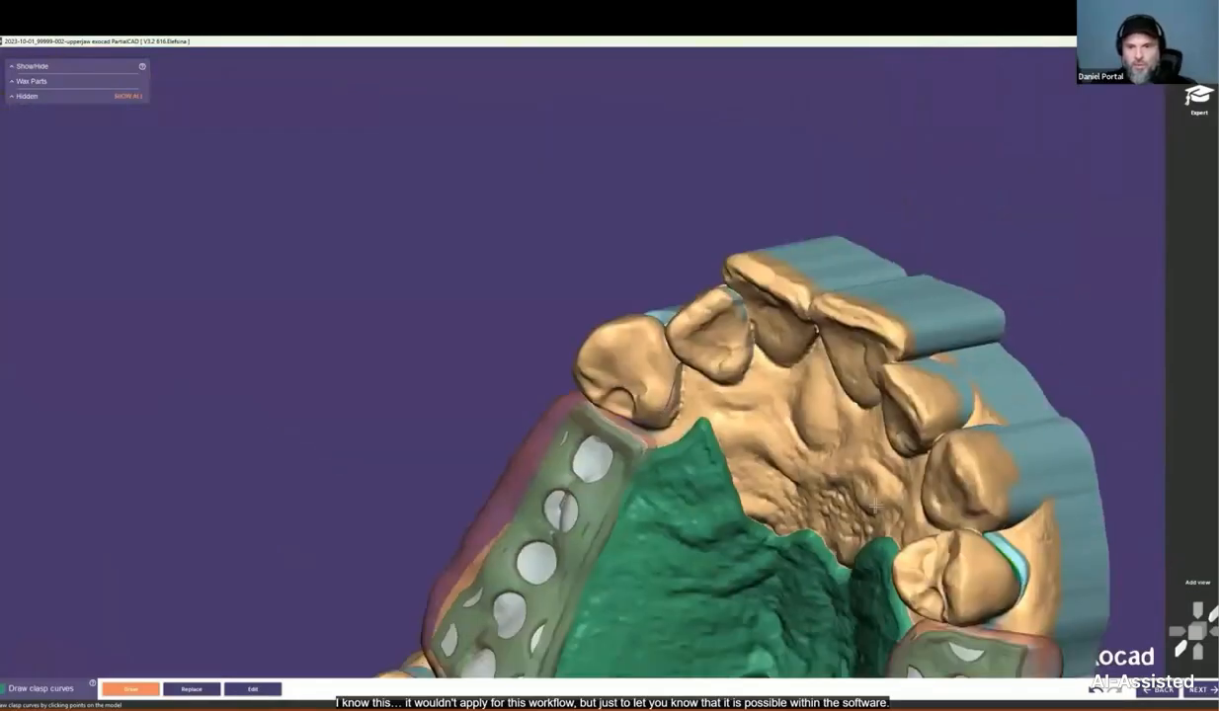
{"action": "middle_click_drag", "start_coordinate": [844, 487], "coordinate": [517, 311]}
{"action": "right_click_drag", "start_coordinate": [516, 311], "coordinate": [356, 328]}
{"action": "scroll", "coordinate": [657, 320], "scroll_direction": "up", "scroll_amount": 3}
{"action": "scroll", "coordinate": [657, 320], "scroll_direction": "up", "scroll_amount": 1}
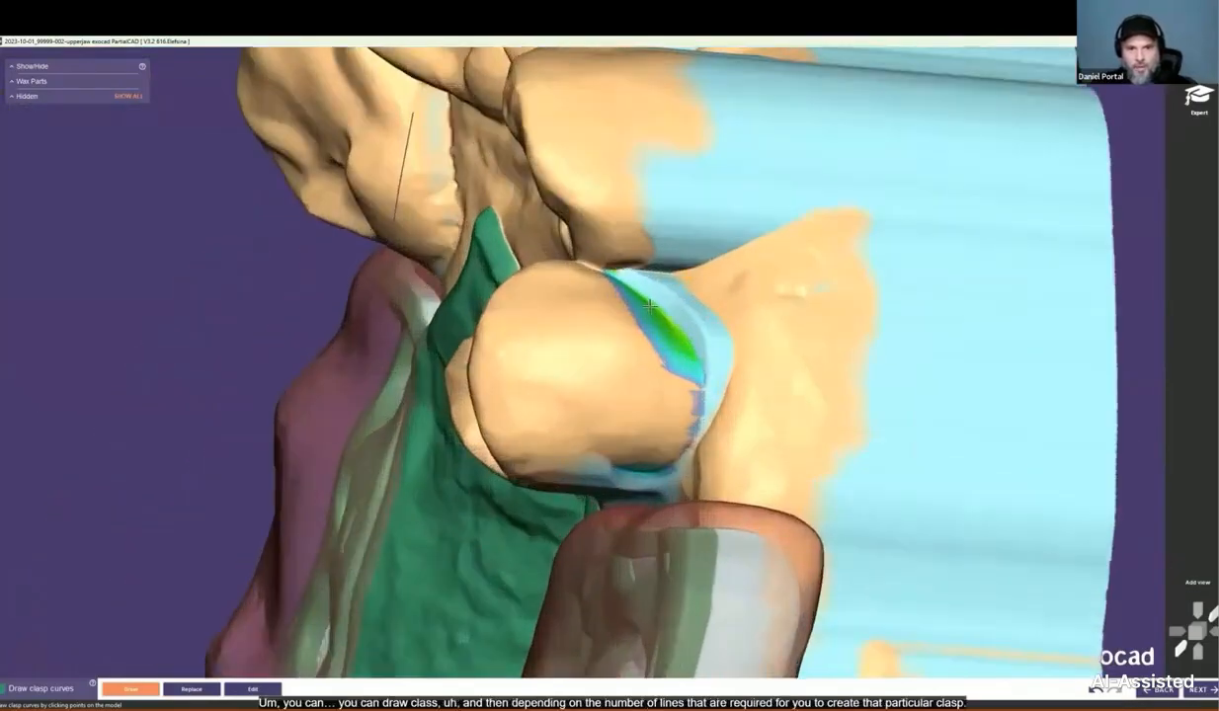
{"action": "left_click", "coordinate": [661, 372]}
{"action": "left_click", "coordinate": [619, 447]}
{"action": "right_click_drag", "start_coordinate": [619, 447], "coordinate": [544, 488]}
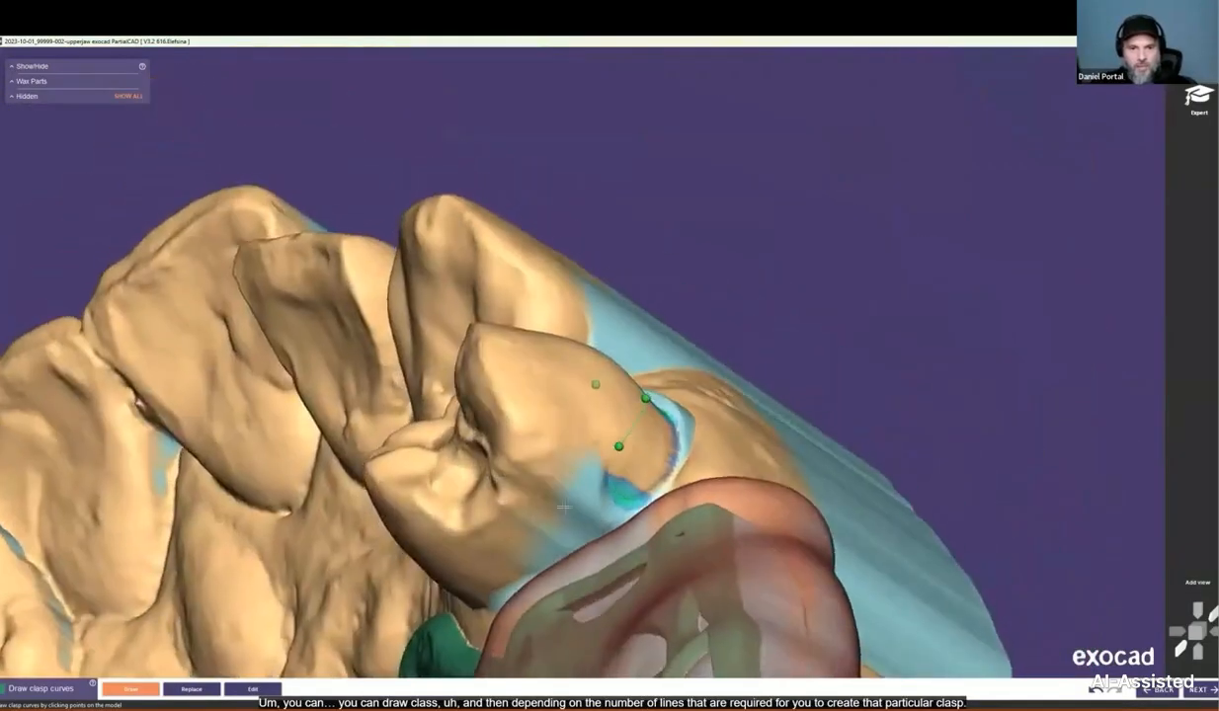
{"action": "right_click_drag", "start_coordinate": [487, 537], "coordinate": [393, 456]}
{"action": "left_click", "coordinate": [431, 558]}
{"action": "double_click", "coordinate": [353, 535]}
{"action": "scroll", "coordinate": [634, 544], "scroll_direction": "down", "scroll_amount": 3}
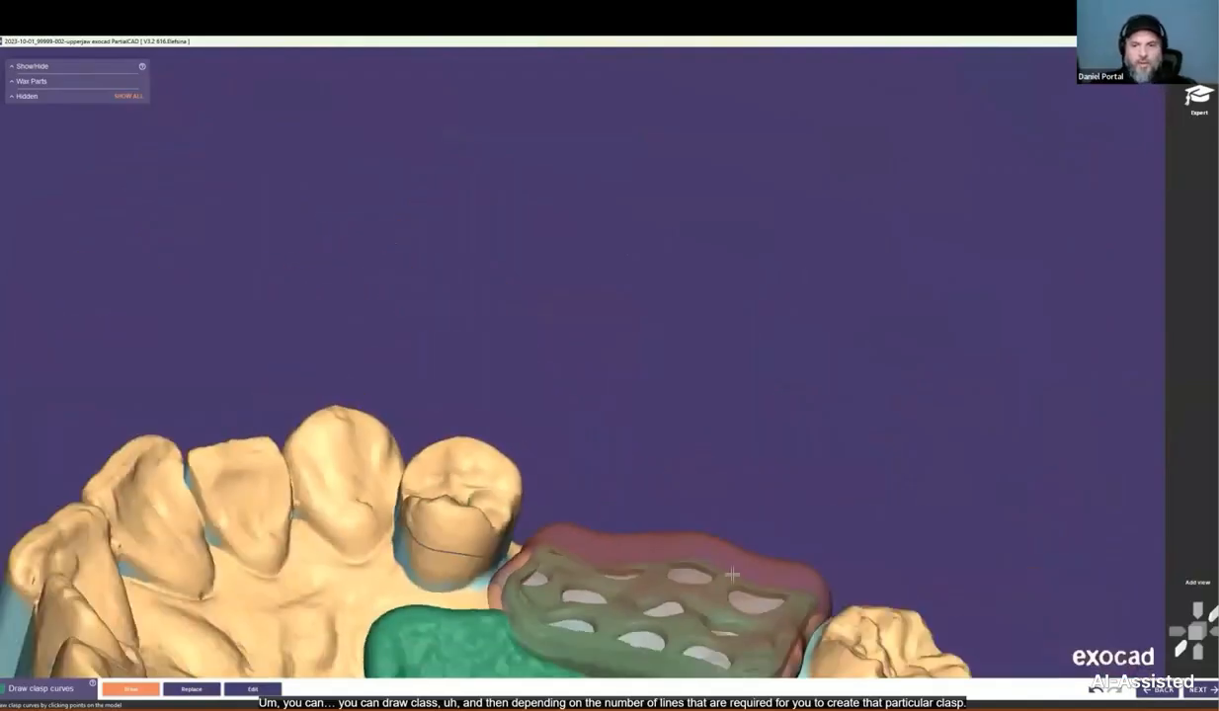
Step: Draw a clasp curve around the molar behind the 13-14 base, from its palatal side past the mesial to the buccal undercut, and advance to applying clasps
{"action": "middle_click", "coordinate": [826, 614]}
{"action": "scroll", "coordinate": [639, 445], "scroll_direction": "up", "scroll_amount": 4}
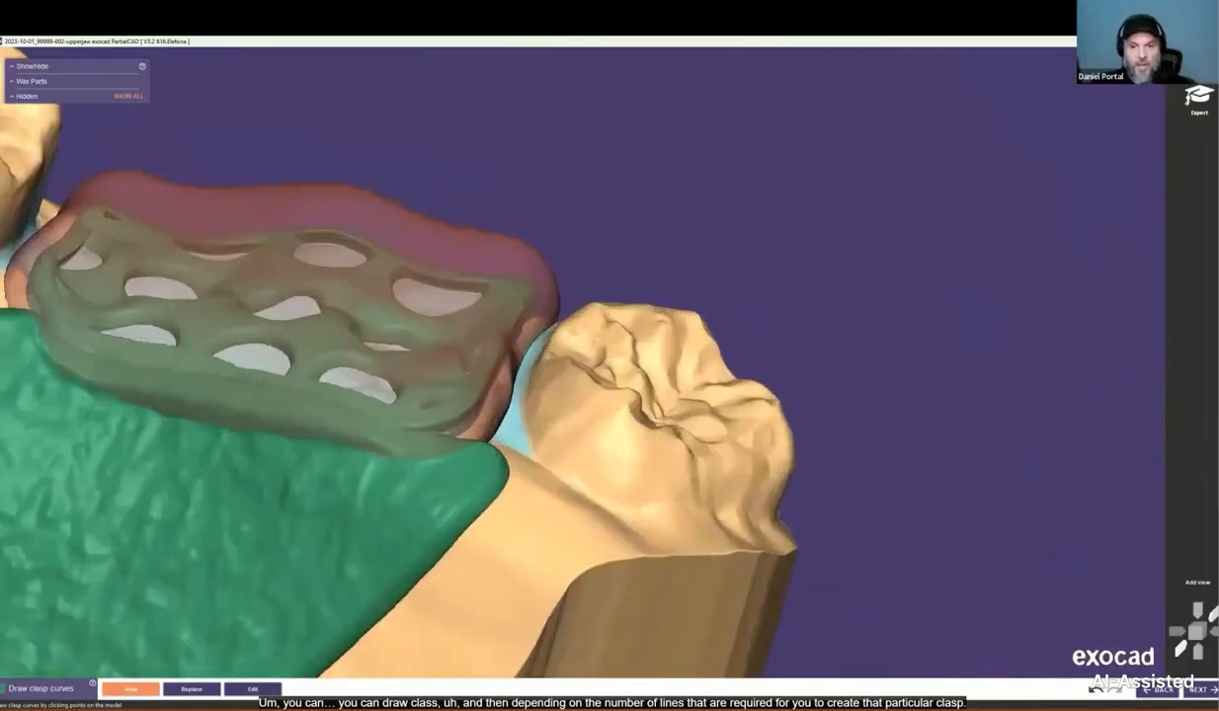
{"action": "left_click", "coordinate": [600, 513]}
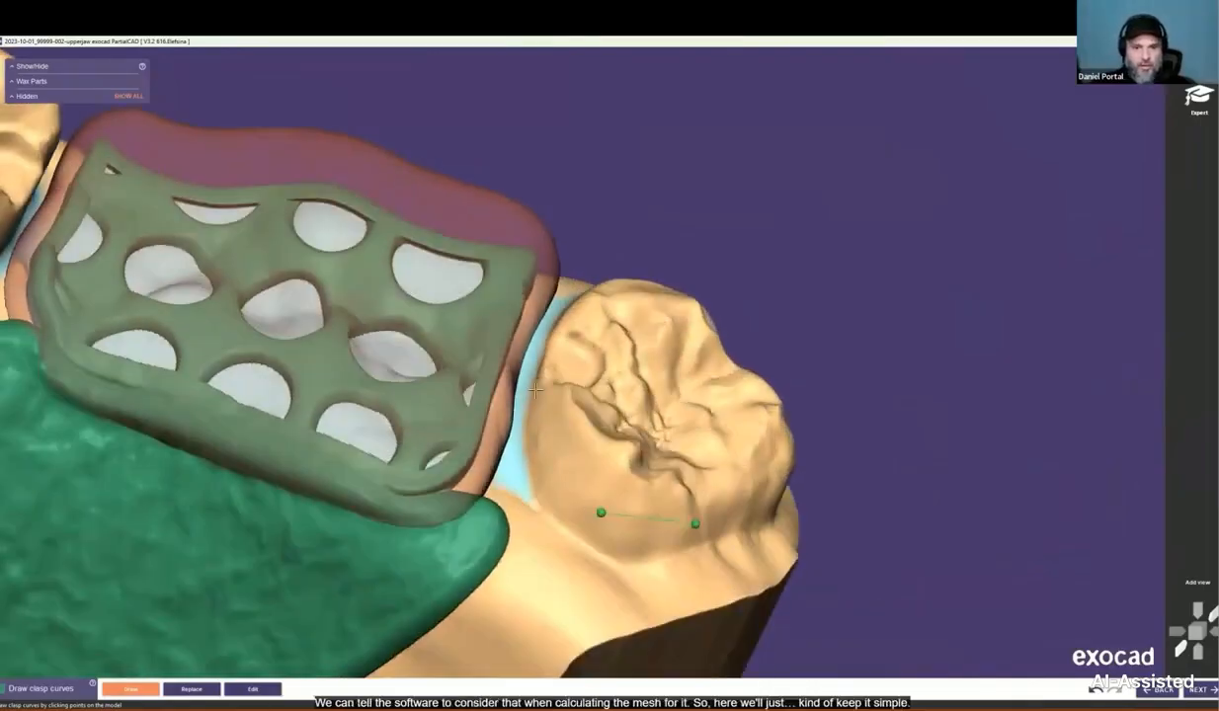
{"action": "right_click_drag", "start_coordinate": [538, 425], "coordinate": [534, 319]}
{"action": "left_click", "coordinate": [535, 319]}
{"action": "left_click", "coordinate": [568, 239]}
{"action": "right_click_drag", "start_coordinate": [568, 239], "coordinate": [647, 195]}
{"action": "left_click", "coordinate": [662, 193]}
{"action": "left_click", "coordinate": [754, 182]}
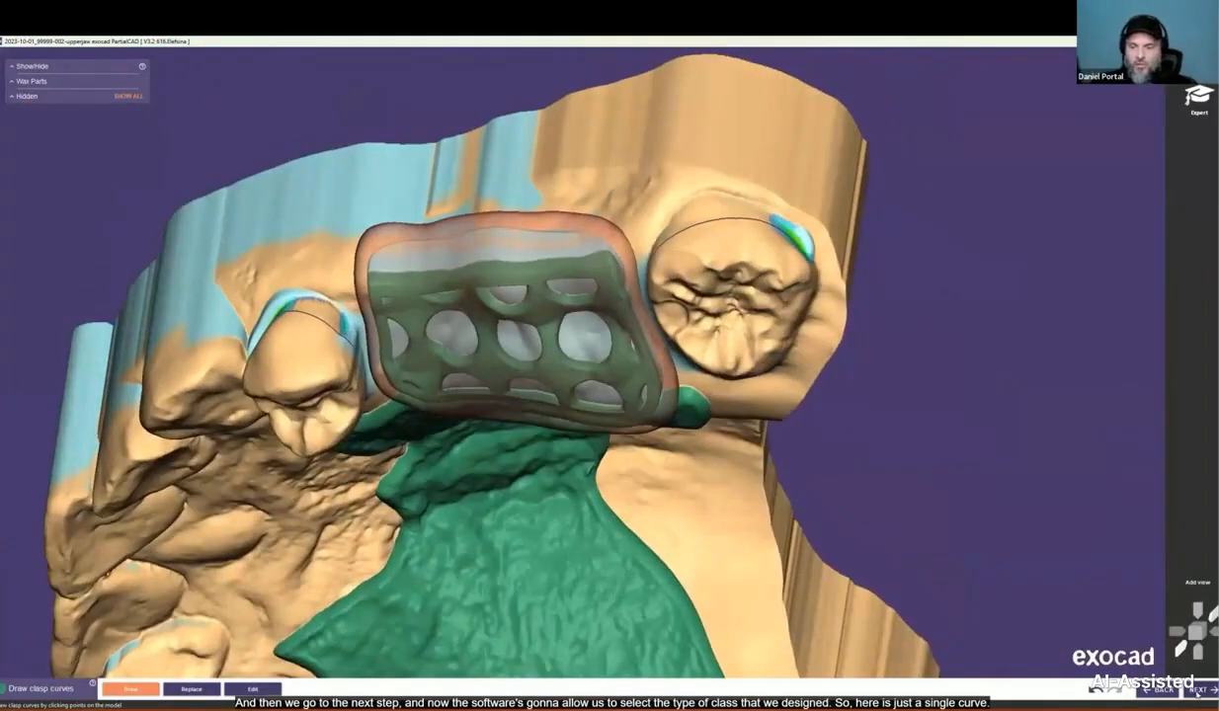
{"action": "left_click", "coordinate": [1198, 691]}
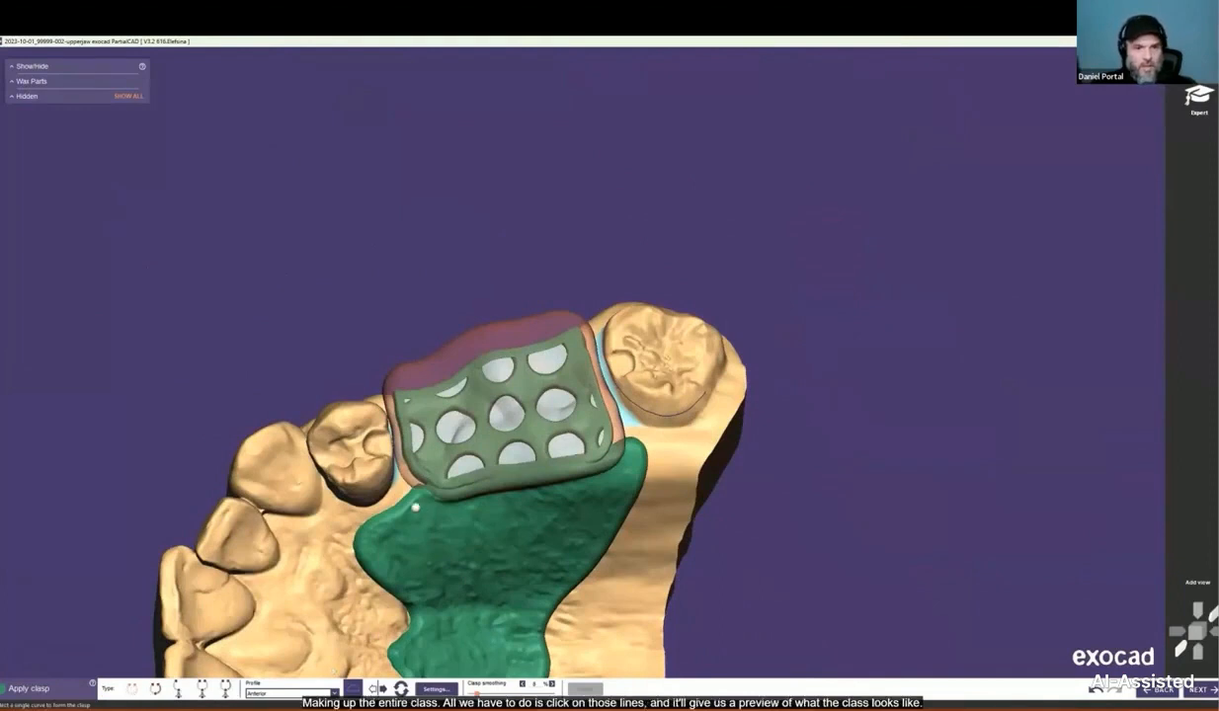
Step: Generate a clasp preview from the curve on the molar behind the 13-14 base and adjust its shape by a control point
{"action": "right_click_drag", "start_coordinate": [550, 556], "coordinate": [659, 404]}
{"action": "scroll", "coordinate": [642, 386], "scroll_direction": "up", "scroll_amount": 3}
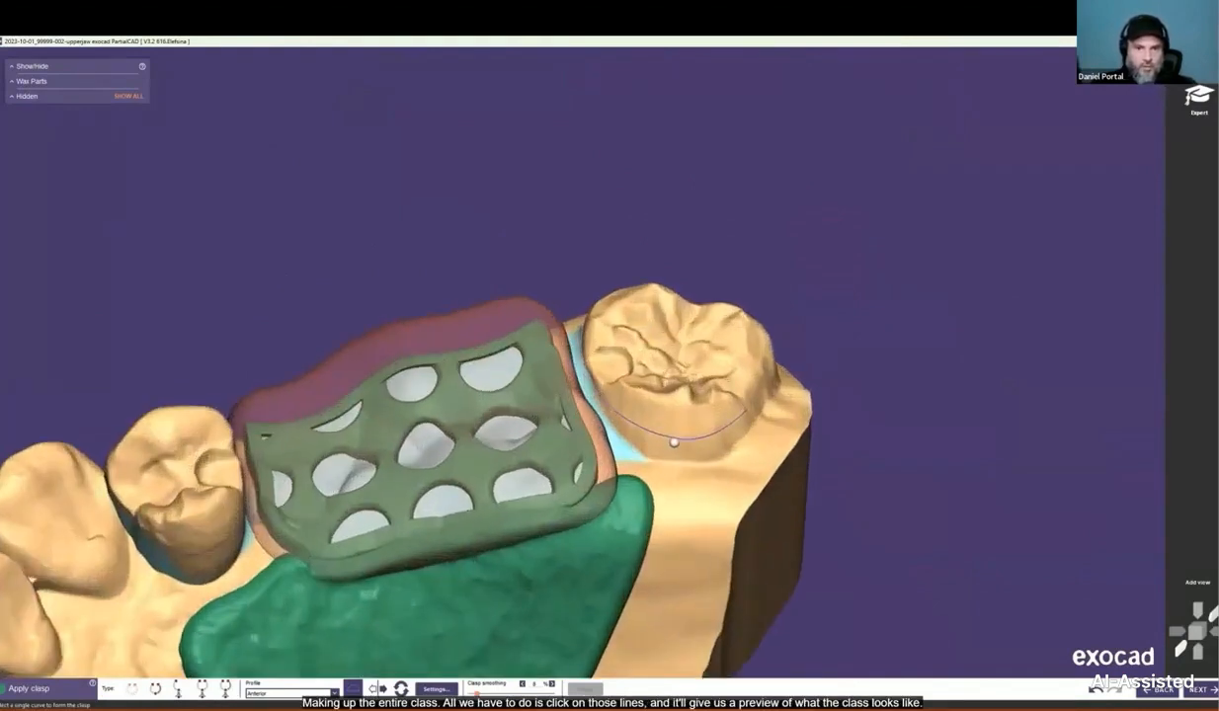
{"action": "left_click", "coordinate": [651, 424]}
{"action": "right_click_drag", "start_coordinate": [651, 424], "coordinate": [701, 260]}
{"action": "scroll", "coordinate": [703, 265], "scroll_direction": "up", "scroll_amount": 3}
{"action": "mouse_move", "coordinate": [566, 265]}
{"action": "left_mouse_down"}
{"action": "mouse_move", "coordinate": [567, 313]}
{"action": "mouse_move", "coordinate": [562, 254]}
{"action": "mouse_move", "coordinate": [563, 275]}
{"action": "left_mouse_up"}
{"action": "scroll", "coordinate": [564, 279], "scroll_direction": "down", "scroll_amount": 3}
{"action": "right_click_drag", "start_coordinate": [596, 362], "coordinate": [608, 273]}
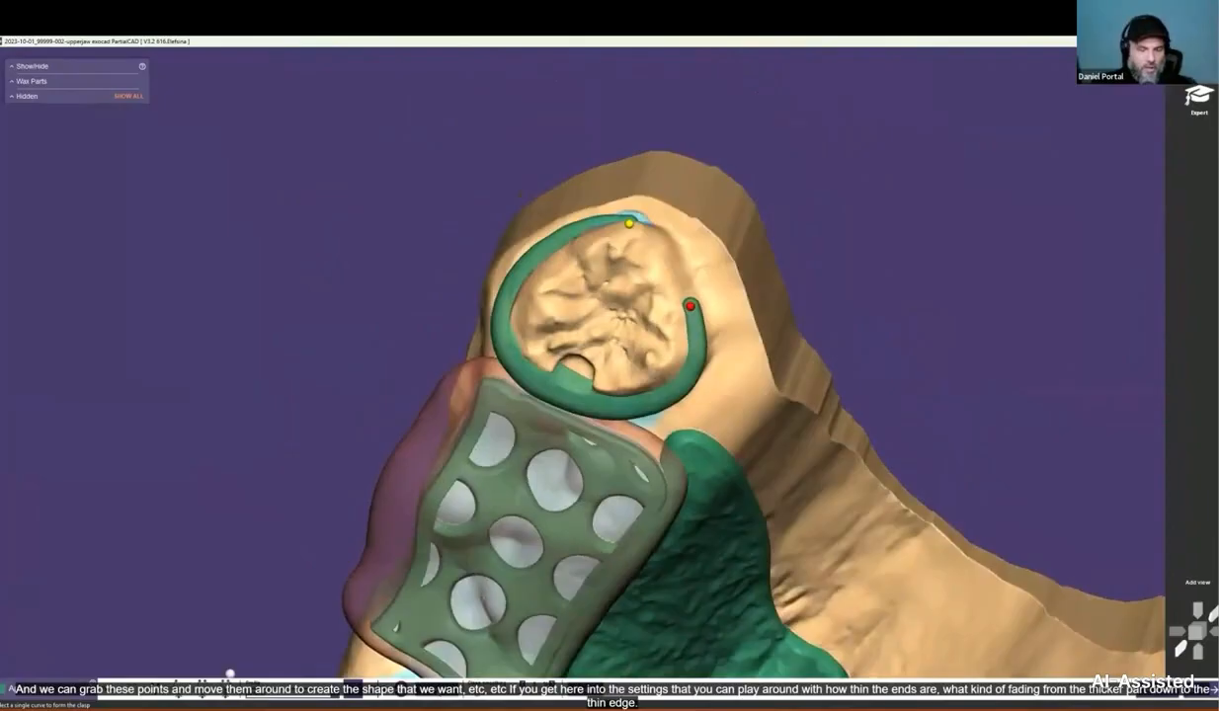
Step: Open the clasp settings and apply the molar's clasp with the default Anterior profile values
{"action": "left_click", "coordinate": [229, 675]}
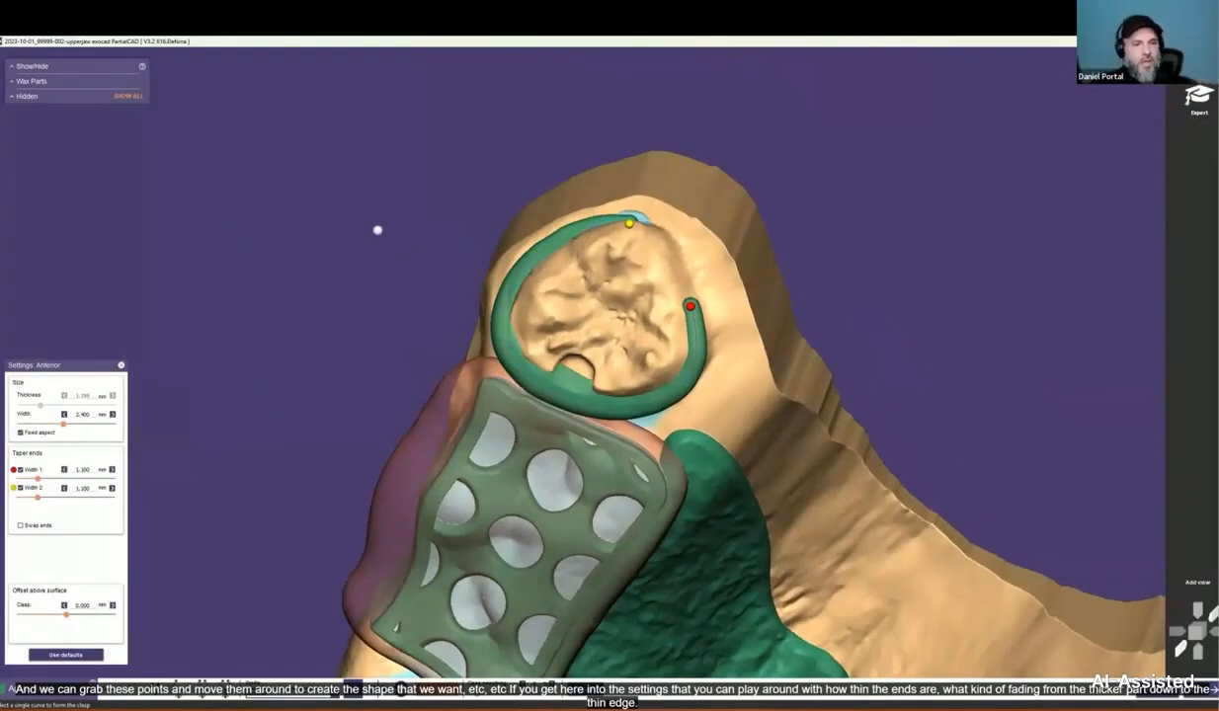
{"action": "right_click_drag", "start_coordinate": [663, 454], "coordinate": [709, 405]}
{"action": "scroll", "coordinate": [662, 409], "scroll_direction": "down", "scroll_amount": 3}
{"action": "mouse_move", "coordinate": [544, 361]}
{"action": "right_mouse_down"}
{"action": "mouse_move", "coordinate": [513, 378]}
{"action": "mouse_move", "coordinate": [525, 378]}
{"action": "right_mouse_up"}
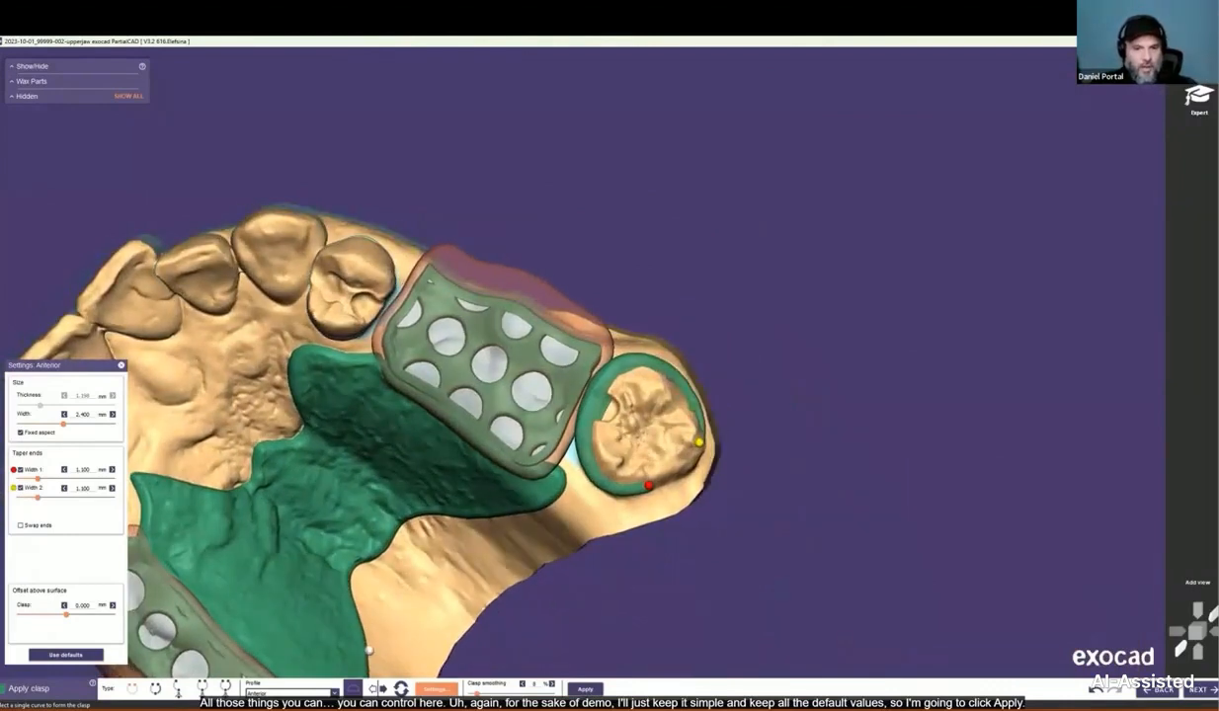
{"action": "left_click", "coordinate": [585, 688]}
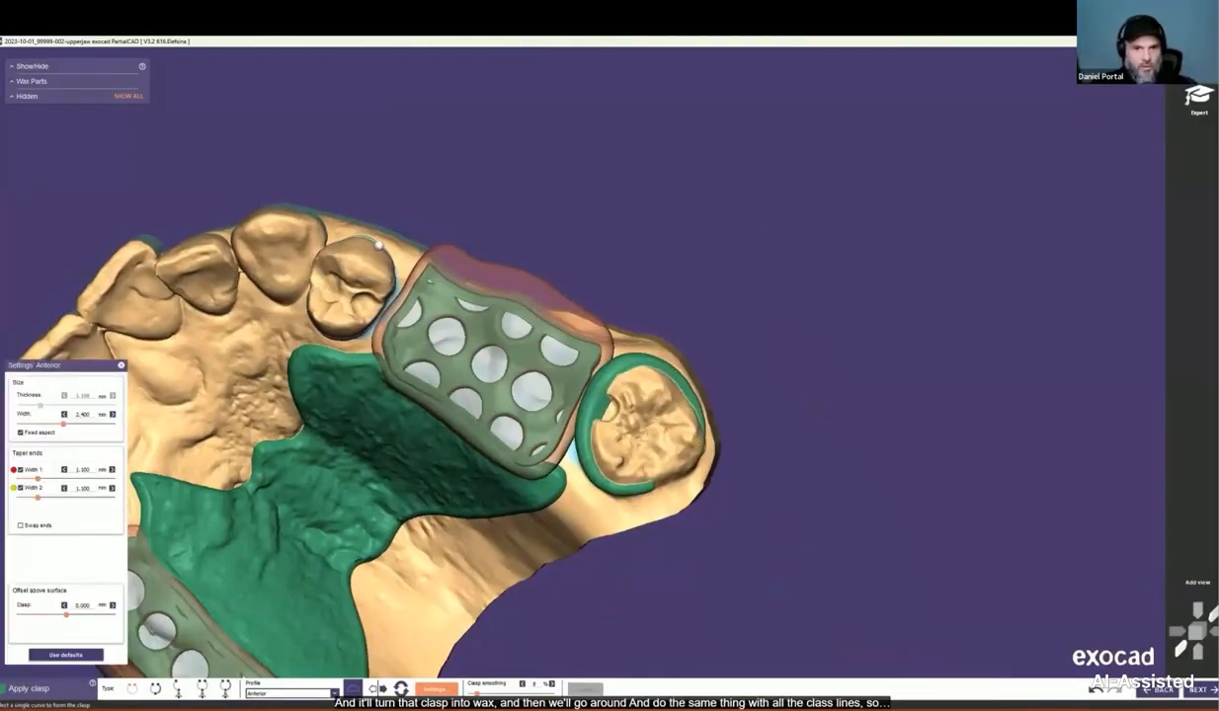
Step: Generate and apply the clasp on the premolar in front of the 13-14 base
{"action": "right_click_drag", "start_coordinate": [379, 244], "coordinate": [399, 287]}
{"action": "left_click", "coordinate": [394, 224]}
{"action": "left_click", "coordinate": [584, 690]}
Step: Generate and apply the clasps on the molar behind and the canine in front of the 3-5 base
{"action": "middle_click", "coordinate": [338, 542]}
{"action": "scroll", "coordinate": [613, 614], "scroll_direction": "up", "scroll_amount": 1}
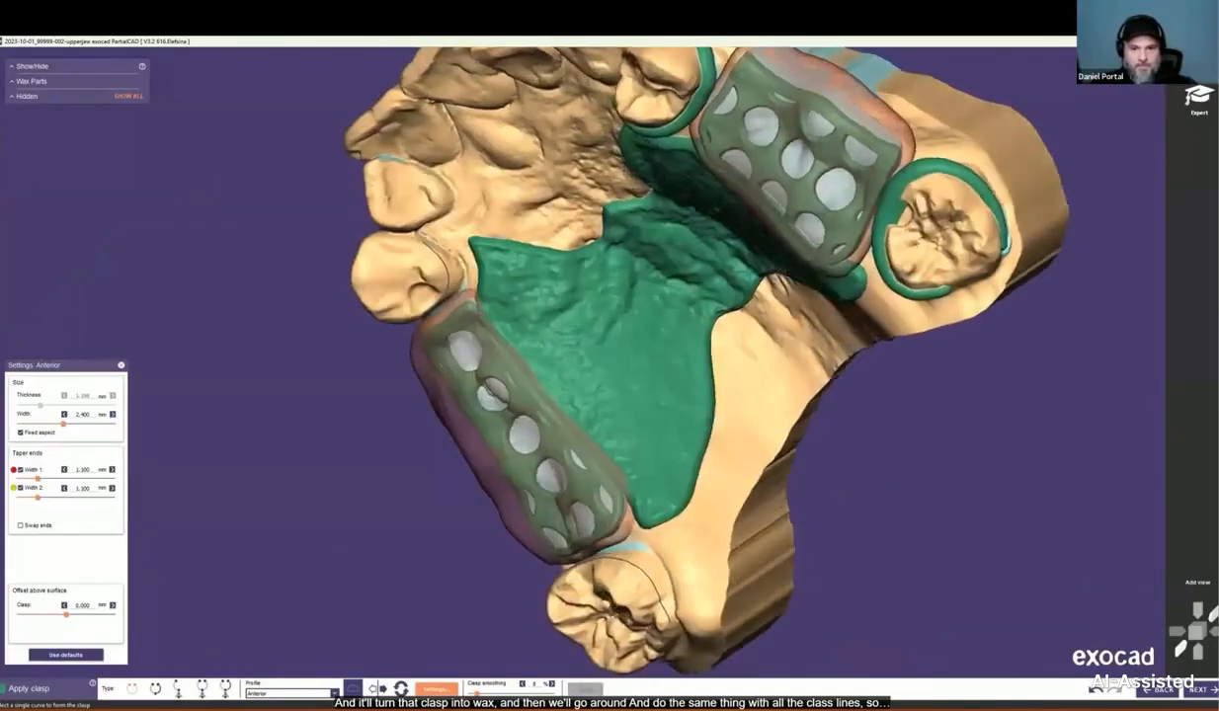
{"action": "left_click", "coordinate": [637, 571]}
{"action": "left_click", "coordinate": [590, 688]}
{"action": "left_click", "coordinate": [445, 276]}
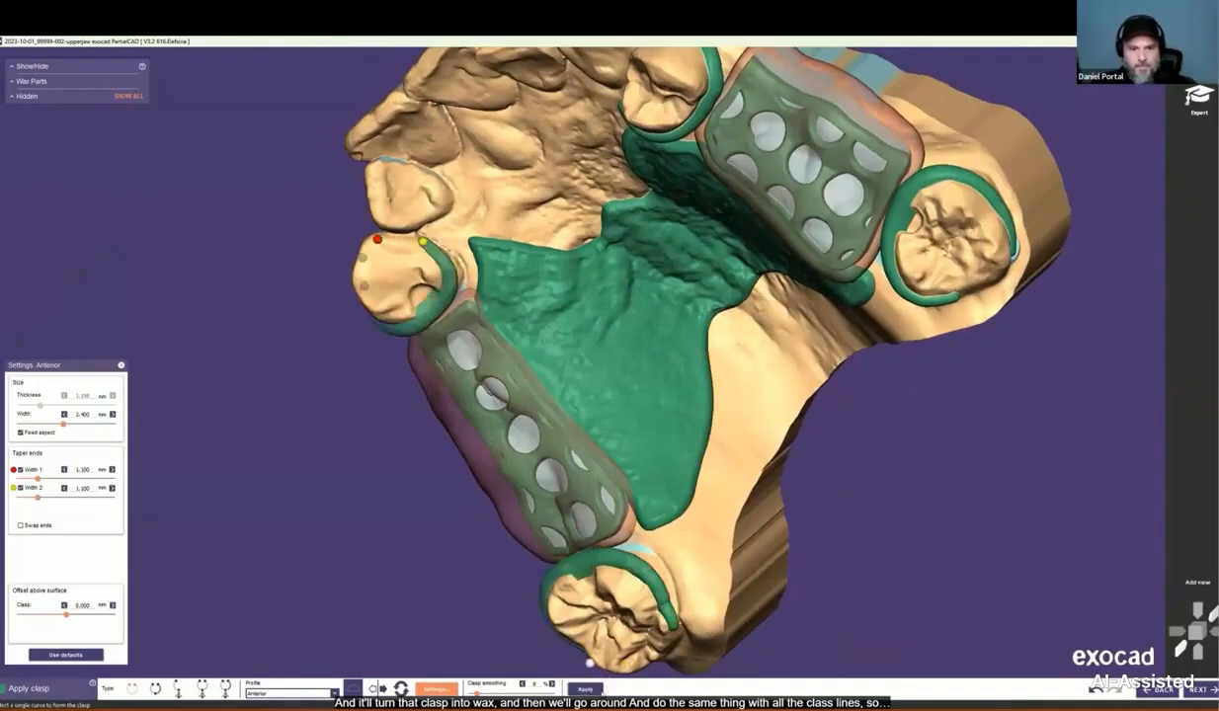
{"action": "left_click", "coordinate": [584, 688]}
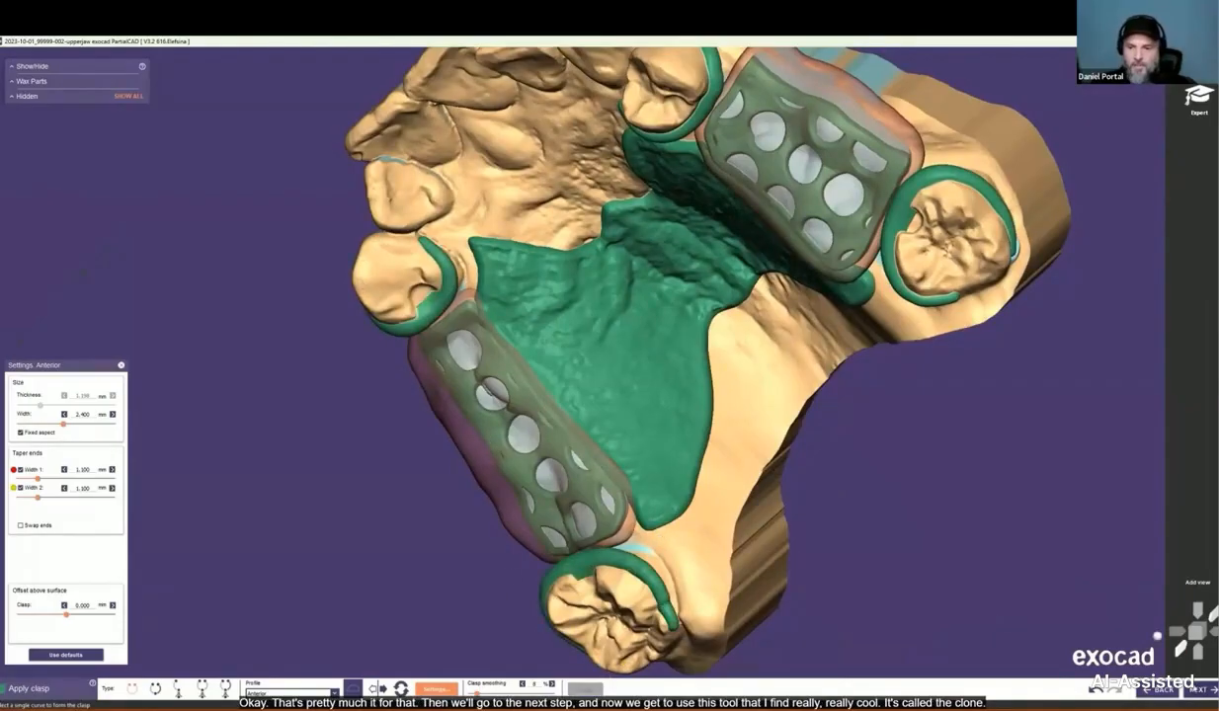
Step: Advance to filling in wax with the clone tool and choose the occlusal rest preset
{"action": "scroll", "coordinate": [838, 488], "scroll_direction": "down", "scroll_amount": 2}
{"action": "right_click_drag", "start_coordinate": [822, 488], "coordinate": [879, 513]}
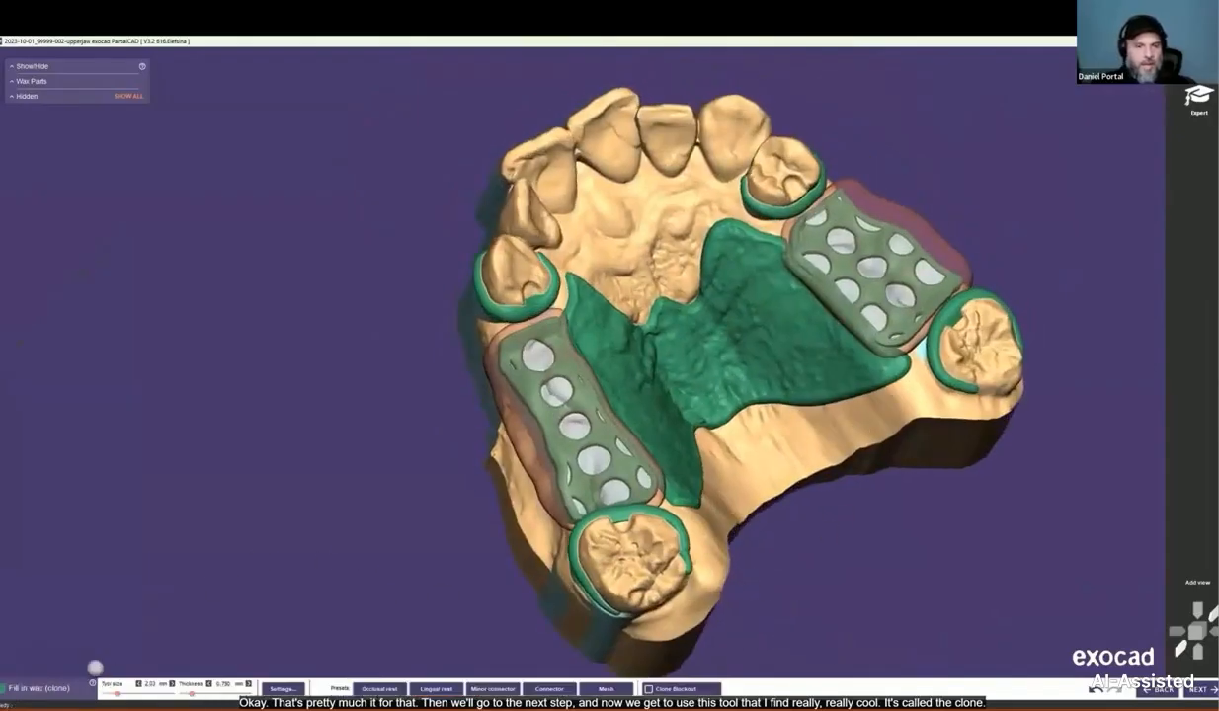
{"action": "scroll", "coordinate": [666, 336], "scroll_direction": "up", "scroll_amount": 3}
{"action": "middle_click_drag", "start_coordinate": [621, 413], "coordinate": [583, 357]}
{"action": "mouse_move", "coordinate": [591, 374]}
{"action": "right_mouse_down"}
{"action": "mouse_move", "coordinate": [514, 316]}
{"action": "mouse_move", "coordinate": [522, 281]}
{"action": "mouse_move", "coordinate": [623, 405]}
{"action": "mouse_move", "coordinate": [691, 414]}
{"action": "mouse_move", "coordinate": [681, 376]}
{"action": "right_mouse_up"}
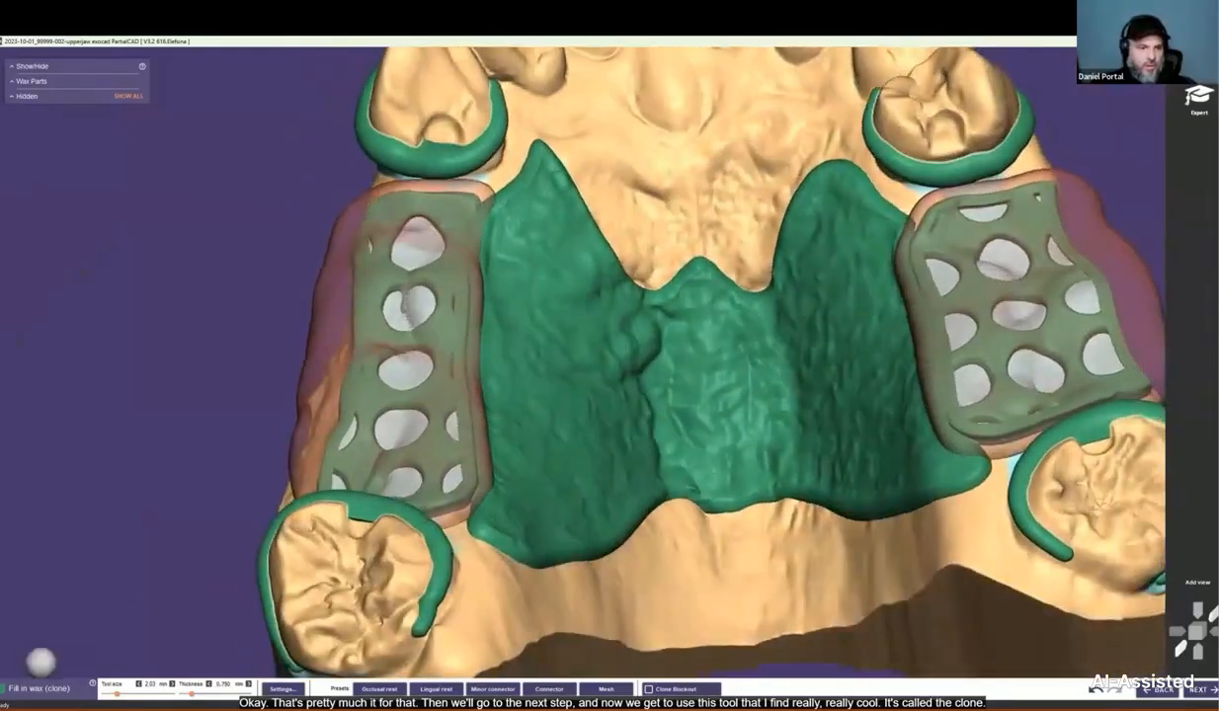
{"action": "mouse_move", "coordinate": [533, 382]}
{"action": "right_mouse_down"}
{"action": "mouse_move", "coordinate": [578, 368]}
{"action": "mouse_move", "coordinate": [553, 350]}
{"action": "mouse_move", "coordinate": [563, 370]}
{"action": "right_mouse_up"}
{"action": "middle_click", "coordinate": [440, 454]}
{"action": "right_click_drag", "start_coordinate": [425, 483], "coordinate": [444, 521]}
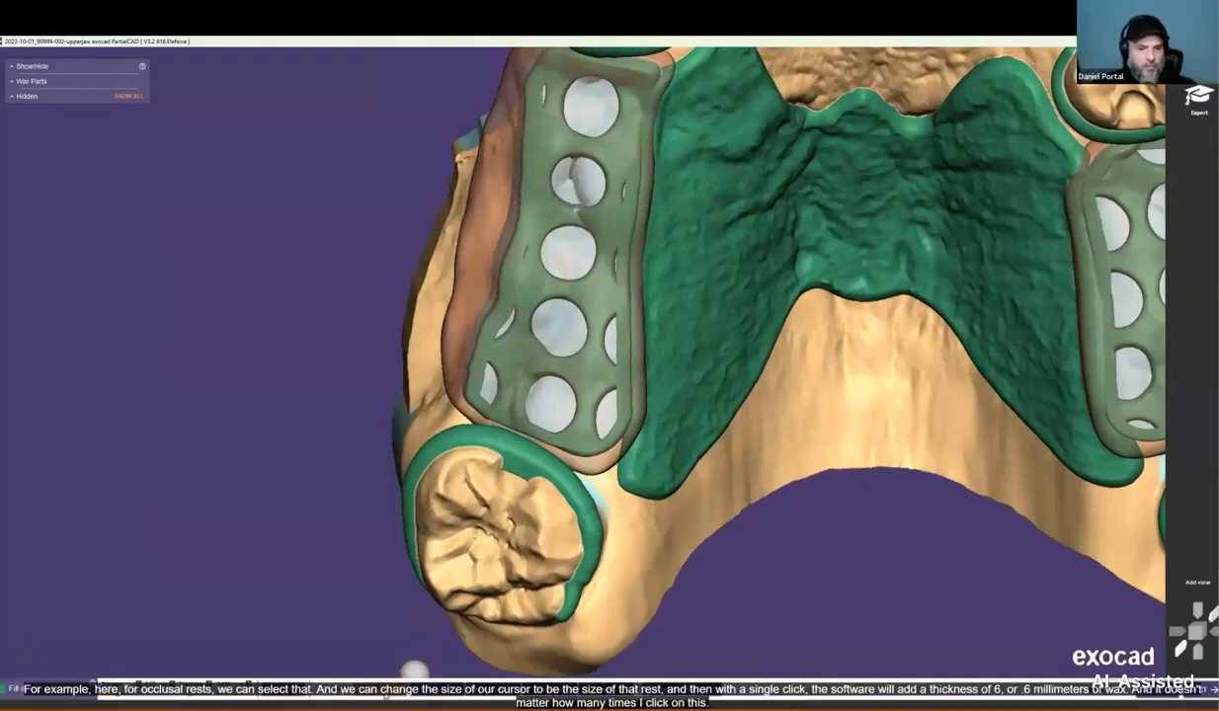
Step: Size the clone tool to the rest seat and add a 0.600 mm thick occlusal rest on the molar behind the 3-5 base
{"action": "scroll", "coordinate": [506, 486], "scroll_direction": "up", "scroll_amount": 5}
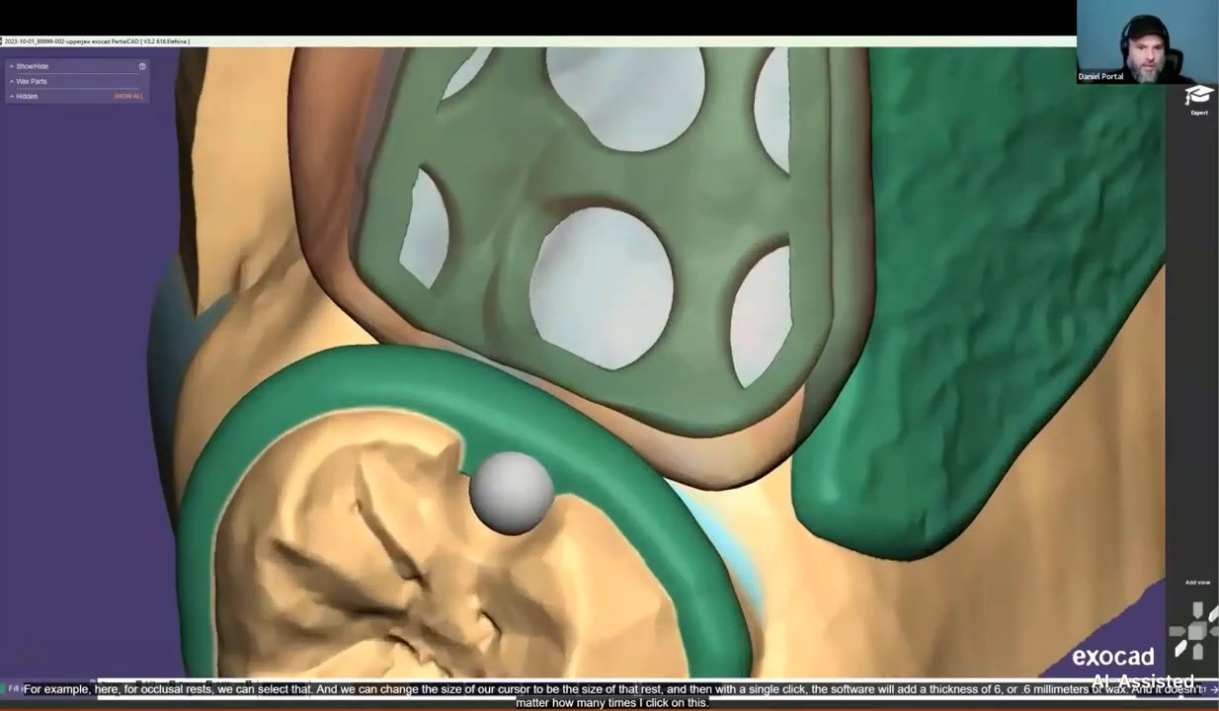
{"action": "scroll", "coordinate": [507, 488], "scroll_direction": "up", "scroll_amount": 2, "text": "shift"}
{"action": "scroll", "coordinate": [502, 485], "scroll_direction": "down", "scroll_amount": 3, "text": "shift"}
{"action": "scroll", "coordinate": [504, 489], "scroll_direction": "up", "scroll_amount": 2, "text": "shift"}
{"action": "scroll", "coordinate": [503, 491], "scroll_direction": "up", "scroll_amount": 1, "text": "shift"}
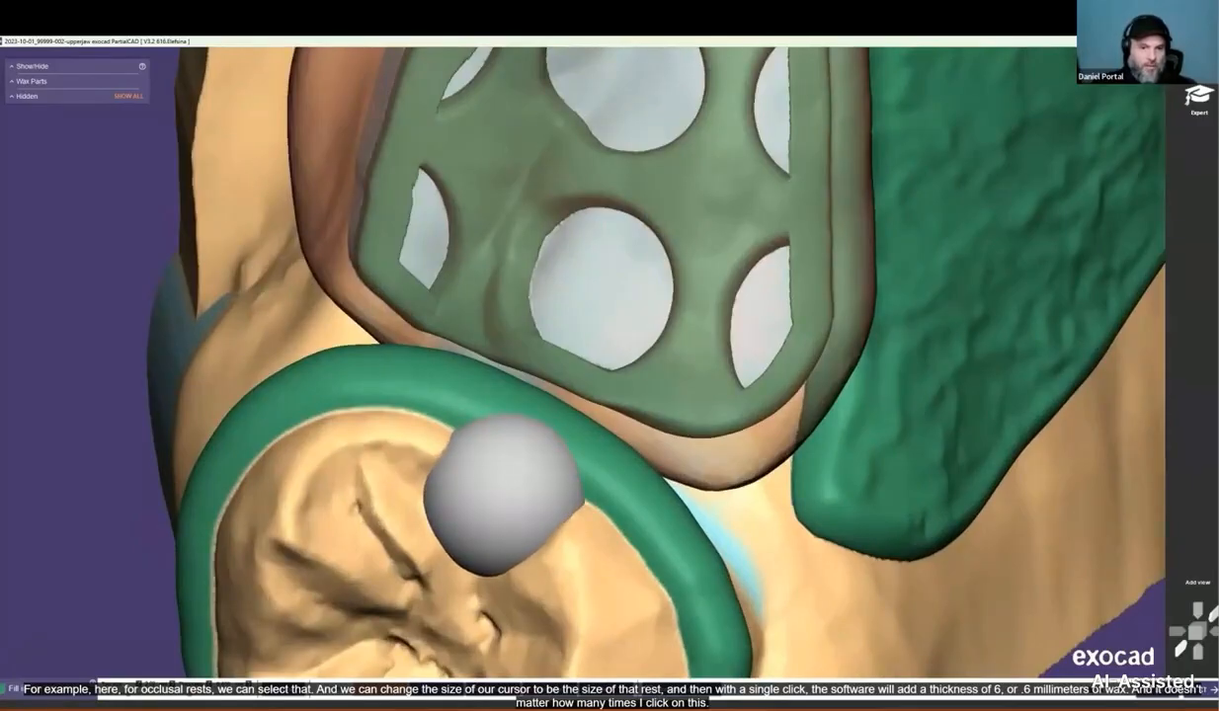
{"action": "scroll", "coordinate": [620, 639], "scroll_direction": "down", "scroll_amount": 4}
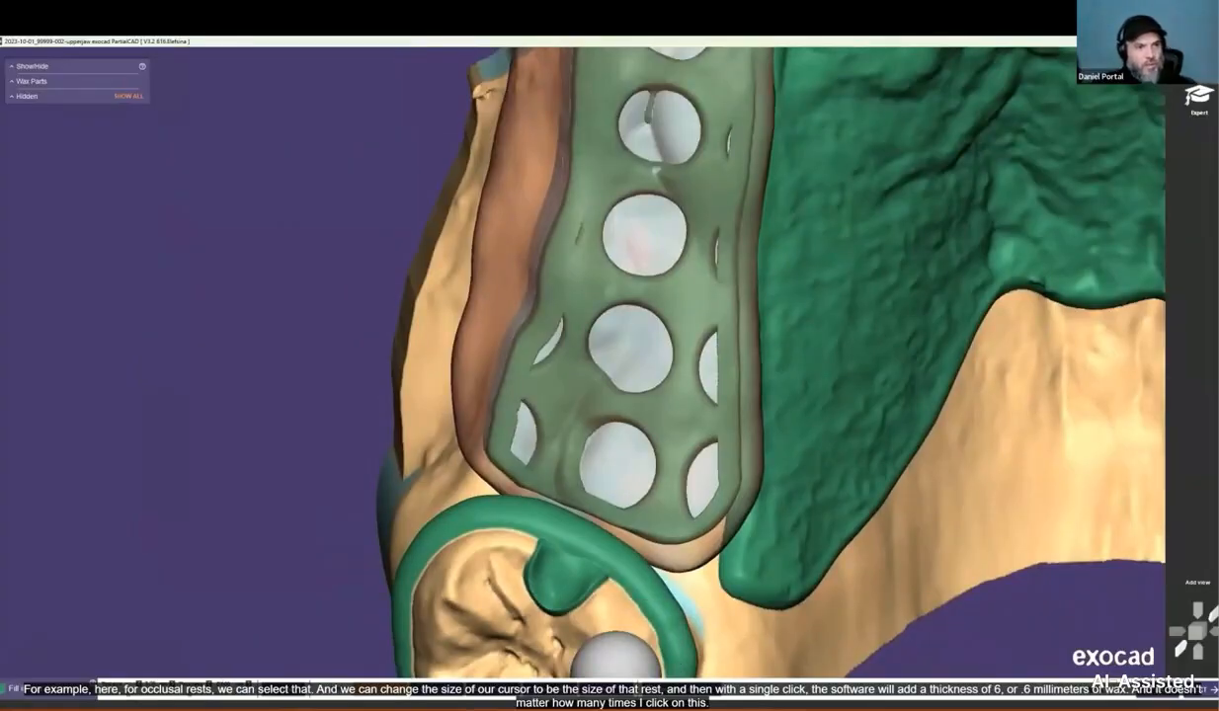
{"action": "scroll", "coordinate": [568, 588], "scroll_direction": "up", "scroll_amount": 2}
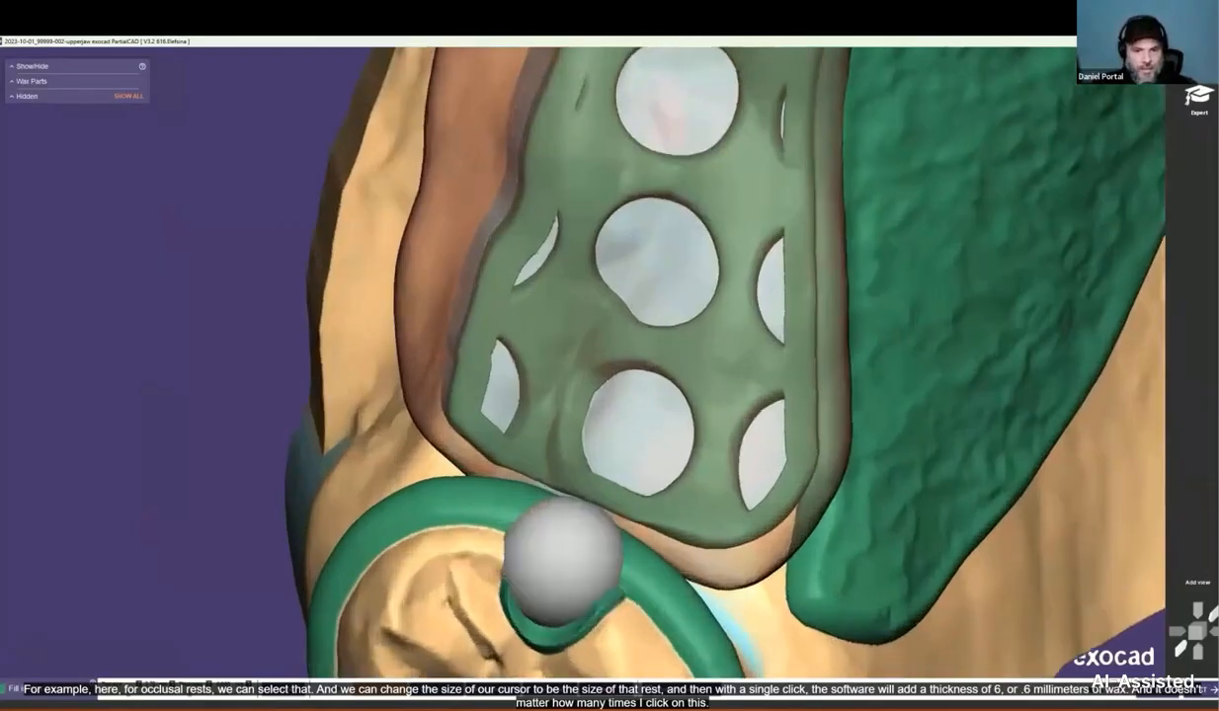
{"action": "left_click", "coordinate": [558, 583]}
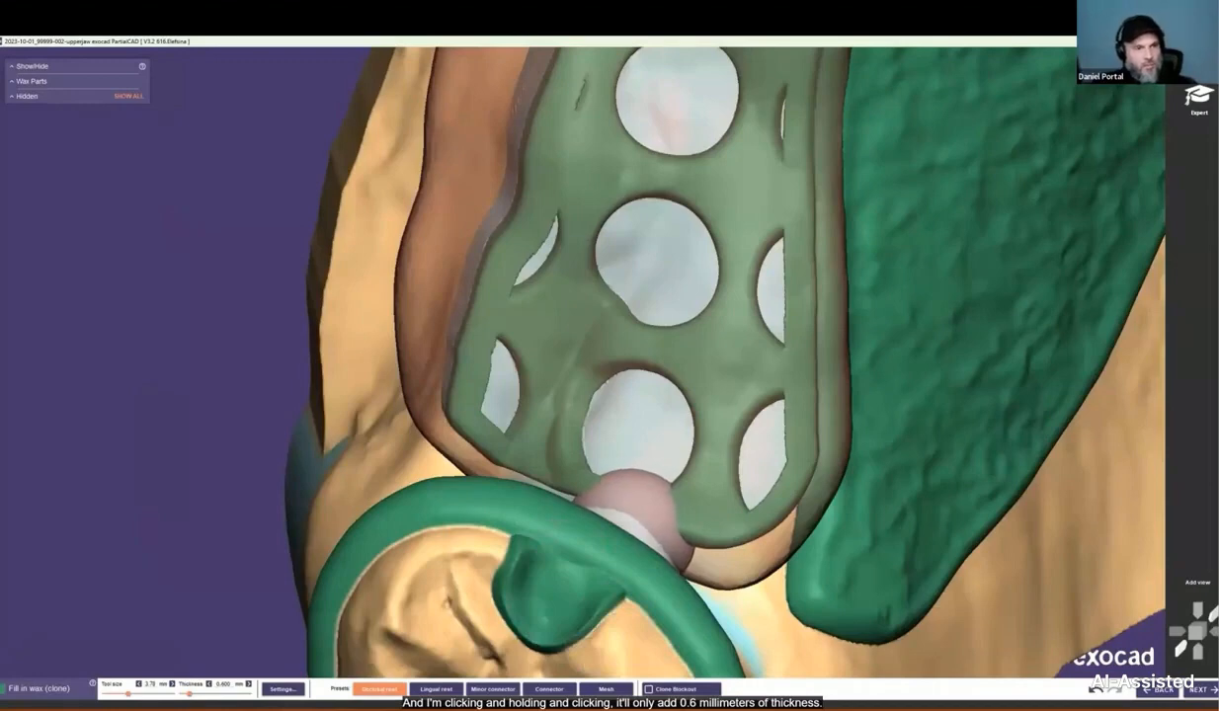
Step: Add a 0.600 mm thick occlusal rest on the premolar in front of the 13-14 base
{"action": "mouse_move", "coordinate": [631, 400]}
{"action": "right_mouse_down"}
{"action": "mouse_move", "coordinate": [664, 141]}
{"action": "mouse_move", "coordinate": [538, 283]}
{"action": "right_mouse_up"}
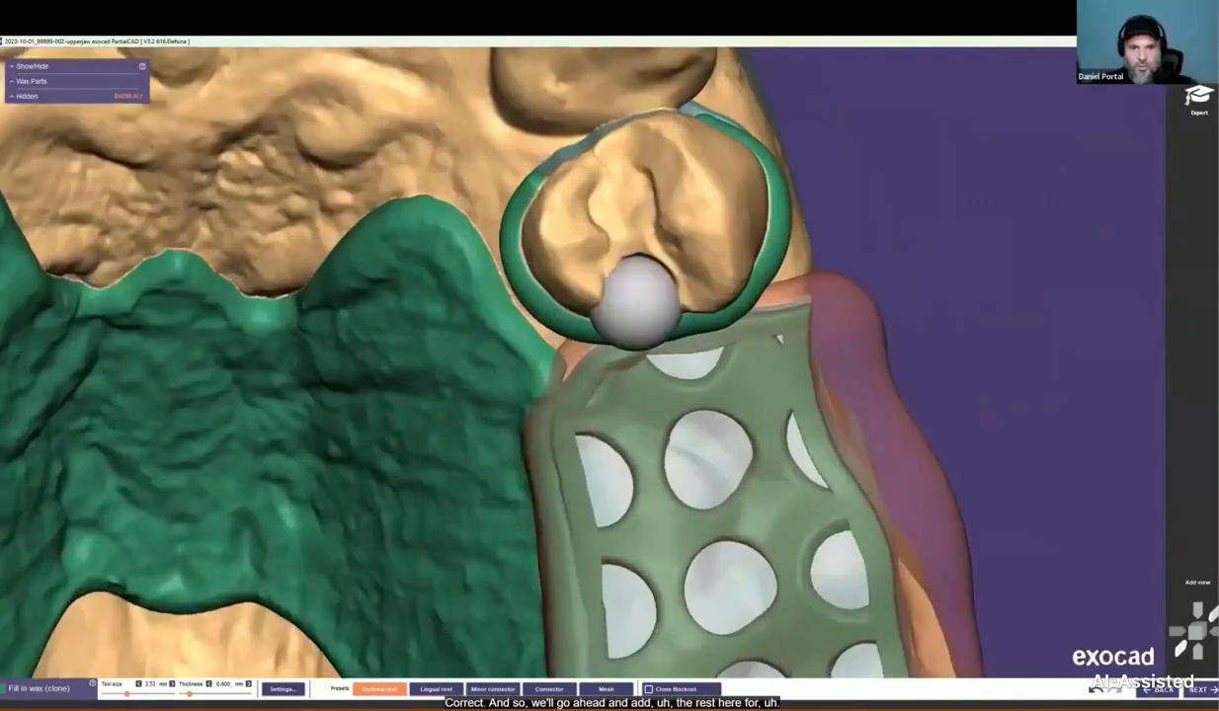
{"action": "right_click_drag", "start_coordinate": [634, 299], "coordinate": [647, 296]}
{"action": "left_click", "coordinate": [645, 295]}
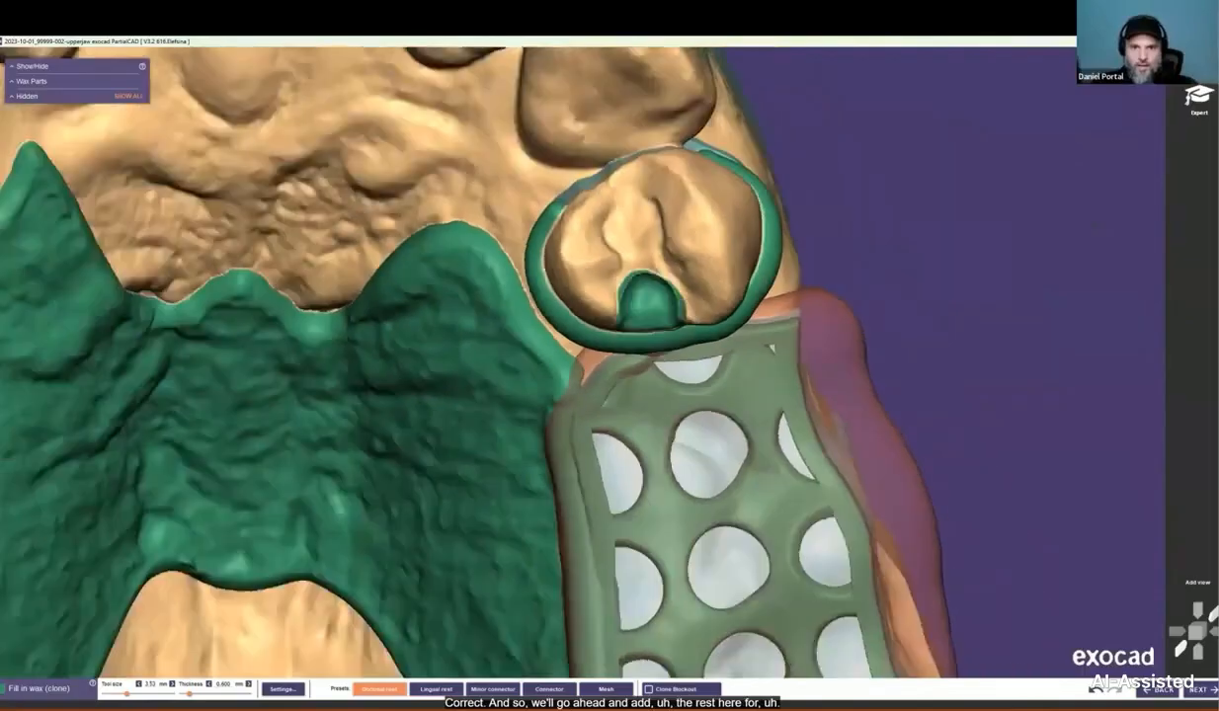
Step: Add occlusal rests on the molar behind the 13-14 base and the canine in front of the 3-5 base
{"action": "scroll", "coordinate": [651, 356], "scroll_direction": "down", "scroll_amount": 2}
{"action": "middle_click_drag", "start_coordinate": [741, 653], "coordinate": [613, 454]}
{"action": "middle_click_drag", "start_coordinate": [660, 525], "coordinate": [653, 505]}
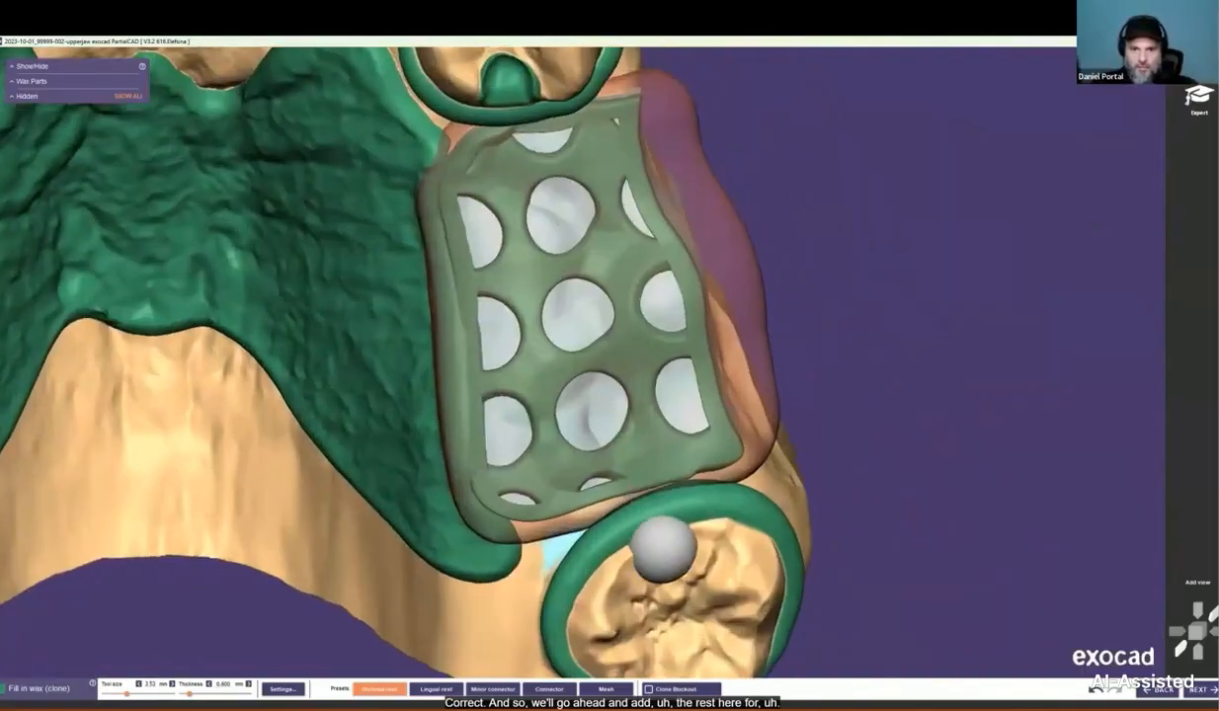
{"action": "scroll", "coordinate": [652, 549], "scroll_direction": "down", "scroll_amount": 5}
{"action": "right_click_drag", "start_coordinate": [437, 490], "coordinate": [454, 414]}
Step: Switch to the minor connector preset and join the canine's clasp to the 3-5 mesh with 1.200 mm thick wax
{"action": "scroll", "coordinate": [272, 403], "scroll_direction": "up", "scroll_amount": 5}
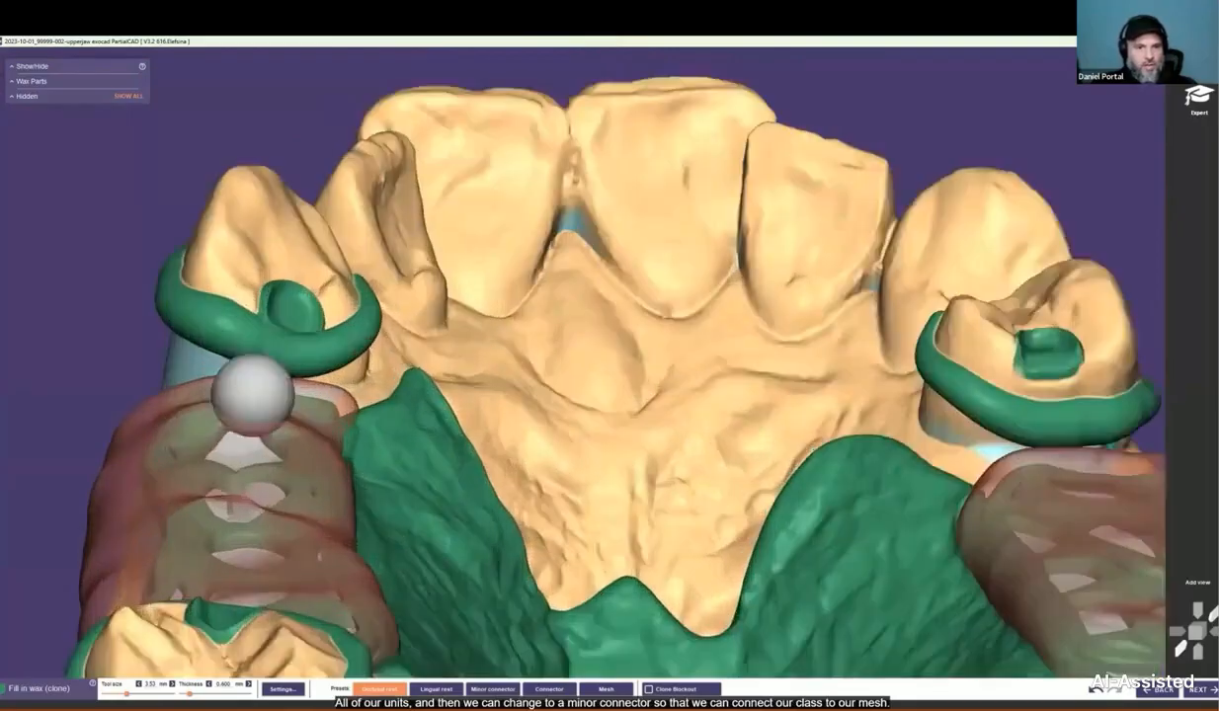
{"action": "scroll", "coordinate": [252, 394], "scroll_direction": "up", "scroll_amount": 2}
{"action": "left_click", "coordinate": [493, 689]}
{"action": "scroll", "coordinate": [264, 335], "scroll_direction": "up", "scroll_amount": 3}
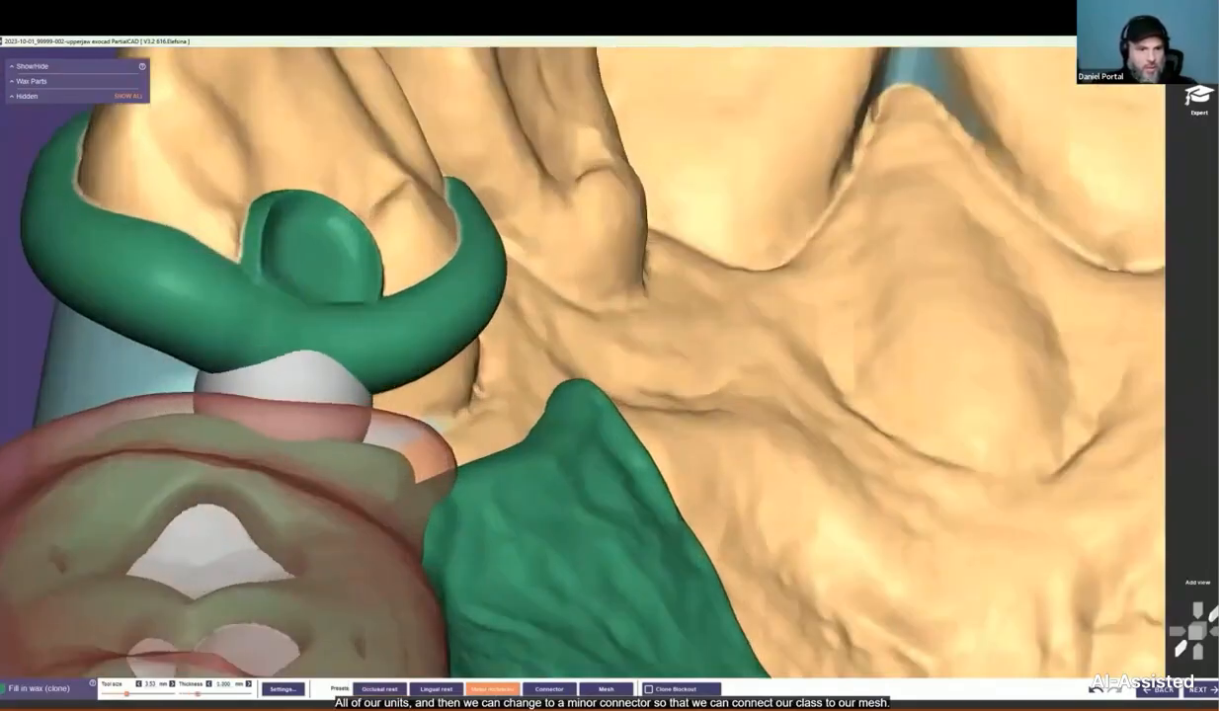
{"action": "mouse_move", "coordinate": [296, 376]}
{"action": "right_mouse_down"}
{"action": "mouse_move", "coordinate": [502, 538]}
{"action": "mouse_move", "coordinate": [563, 538]}
{"action": "right_mouse_up"}
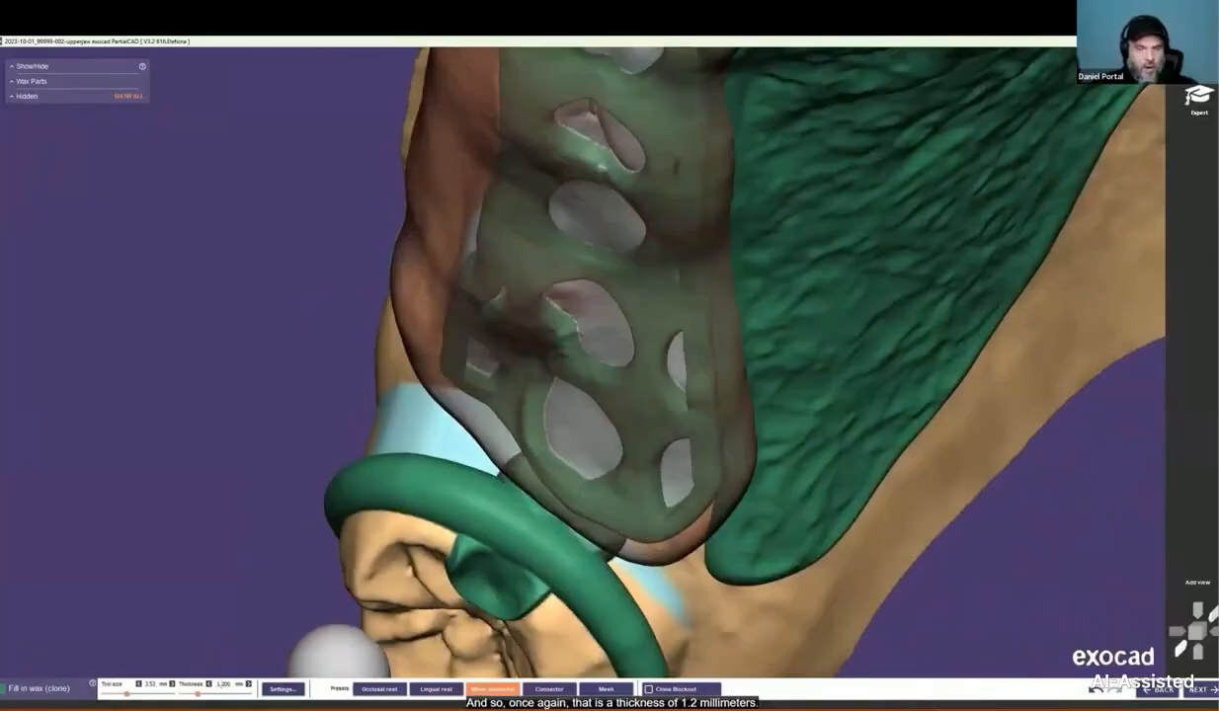
Step: Add minor connector wax between the premolar's clasp and the front edge of the 13-14 mesh
{"action": "scroll", "coordinate": [691, 368], "scroll_direction": "down", "scroll_amount": 3}
{"action": "middle_click_drag", "start_coordinate": [801, 292], "coordinate": [116, 460]}
{"action": "right_click_drag", "start_coordinate": [787, 300], "coordinate": [770, 148]}
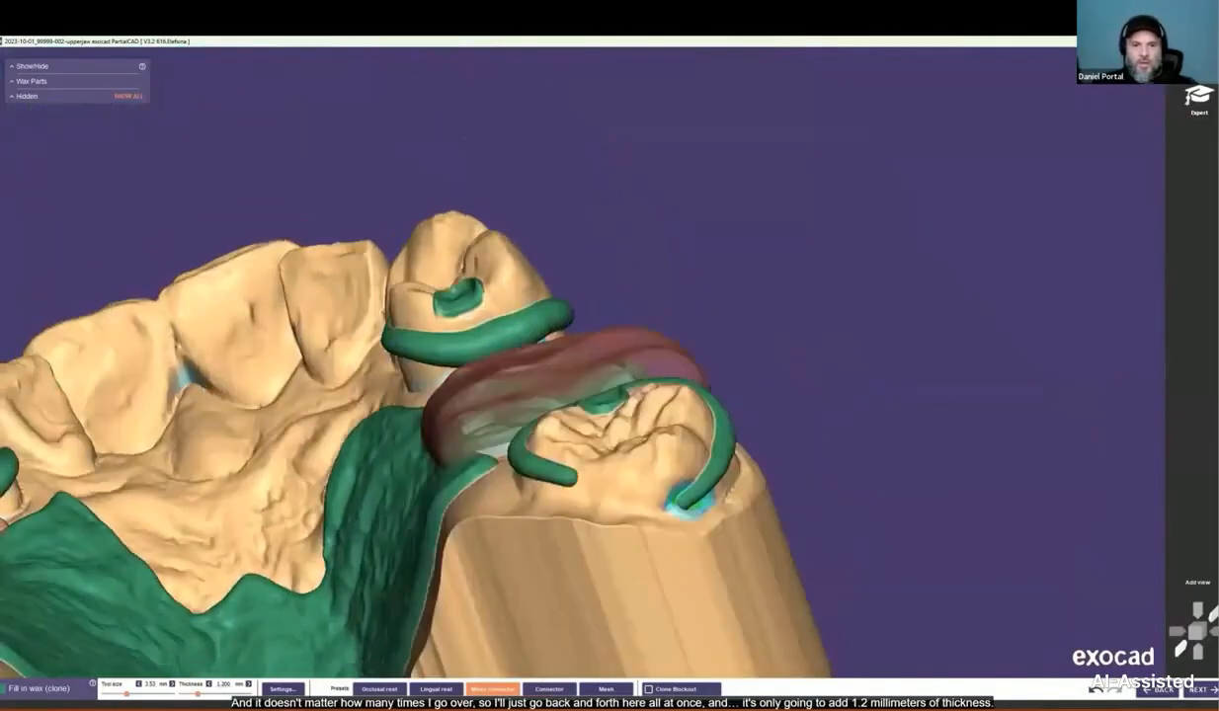
{"action": "right_click_drag", "start_coordinate": [553, 296], "coordinate": [549, 371]}
{"action": "scroll", "coordinate": [549, 372], "scroll_direction": "up", "scroll_amount": 4}
{"action": "mouse_move", "coordinate": [514, 486]}
{"action": "right_mouse_down"}
{"action": "mouse_move", "coordinate": [538, 534]}
{"action": "mouse_move", "coordinate": [519, 434]}
{"action": "right_mouse_up"}
{"action": "mouse_move", "coordinate": [514, 434]}
{"action": "left_mouse_down"}
{"action": "mouse_move", "coordinate": [494, 410]}
{"action": "mouse_move", "coordinate": [444, 409]}
{"action": "mouse_move", "coordinate": [513, 390]}
{"action": "mouse_move", "coordinate": [449, 393]}
{"action": "mouse_move", "coordinate": [533, 381]}
{"action": "mouse_move", "coordinate": [499, 393]}
{"action": "left_mouse_up"}
{"action": "mouse_move", "coordinate": [499, 393]}
{"action": "right_mouse_down"}
{"action": "mouse_move", "coordinate": [464, 415]}
{"action": "mouse_move", "coordinate": [588, 430]}
{"action": "right_mouse_up"}
{"action": "scroll", "coordinate": [637, 563], "scroll_direction": "down", "scroll_amount": 4}
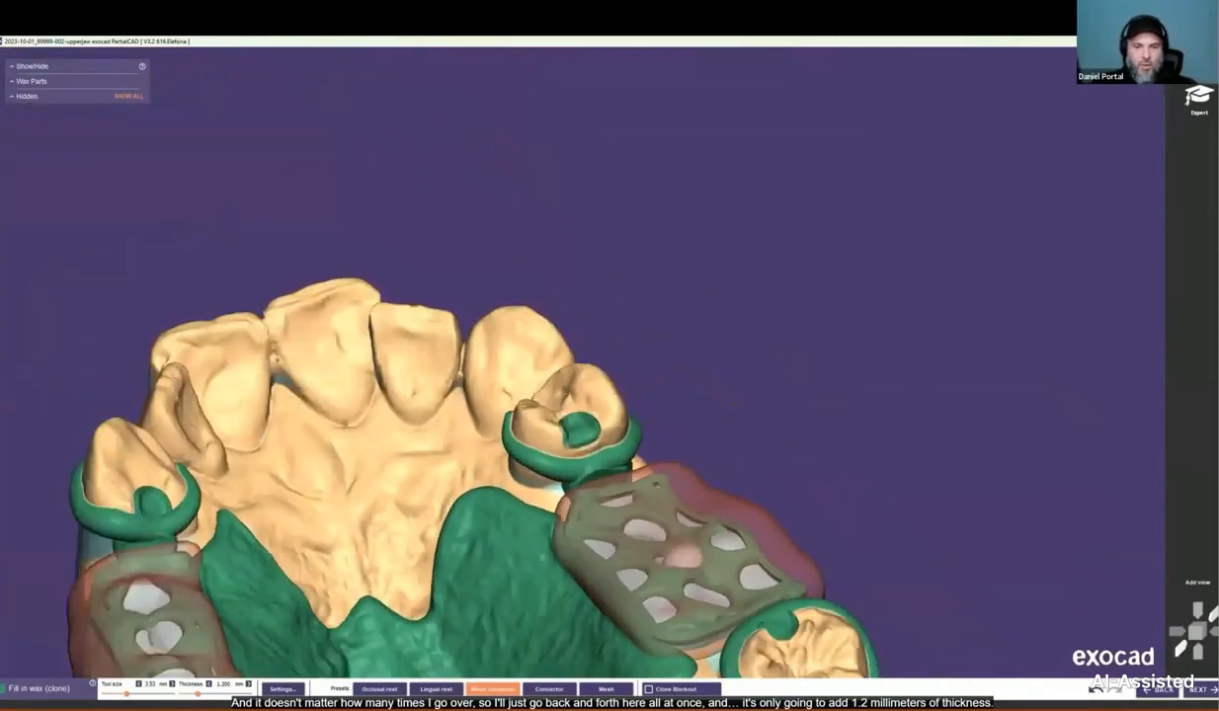
Step: Add minor connector wax between the molar's clasp and the rear edge of the 13-14 mesh
{"action": "middle_click_drag", "start_coordinate": [651, 553], "coordinate": [563, 365]}
{"action": "right_click_drag", "start_coordinate": [563, 365], "coordinate": [599, 604]}
{"action": "scroll", "coordinate": [659, 525], "scroll_direction": "up", "scroll_amount": 4}
{"action": "scroll", "coordinate": [677, 452], "scroll_direction": "up", "scroll_amount": 1}
{"action": "mouse_move", "coordinate": [721, 433]}
{"action": "left_mouse_down"}
{"action": "mouse_move", "coordinate": [691, 457]}
{"action": "mouse_move", "coordinate": [698, 446]}
{"action": "left_mouse_up"}
{"action": "scroll", "coordinate": [721, 459], "scroll_direction": "down", "scroll_amount": 5}
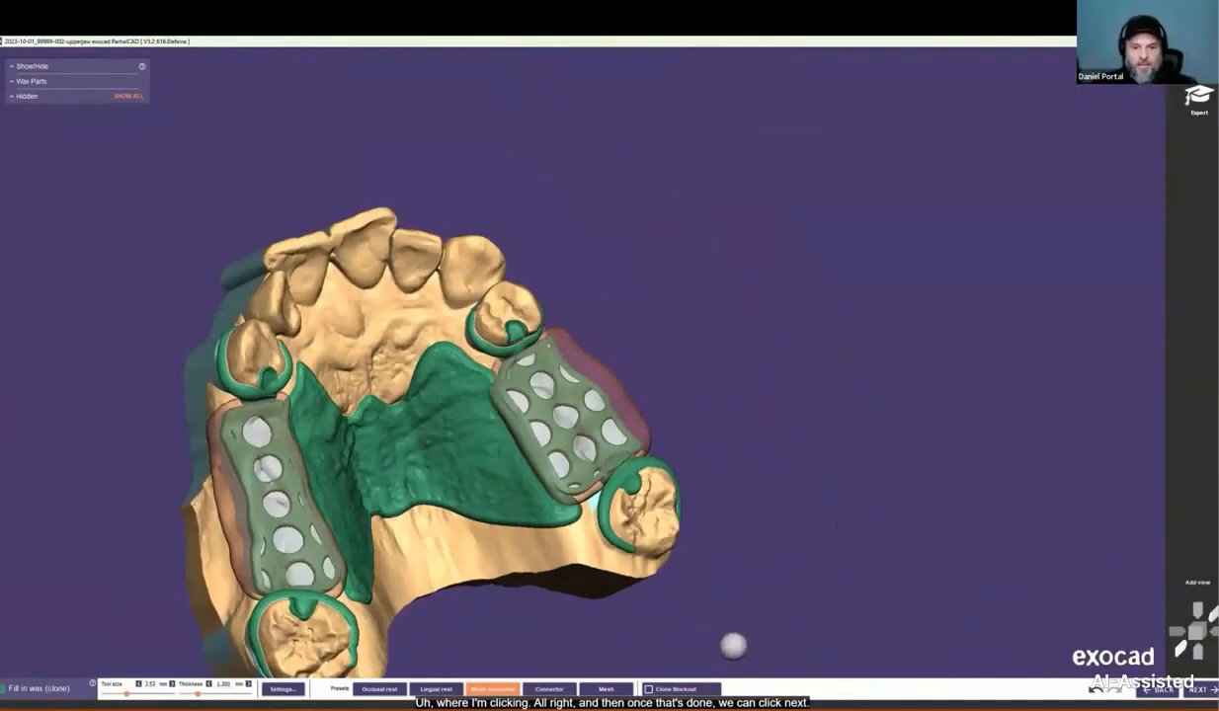
Step: Skip the finish lines without drawing a curve and continue to editing the wax
{"action": "left_click", "coordinate": [1211, 691]}
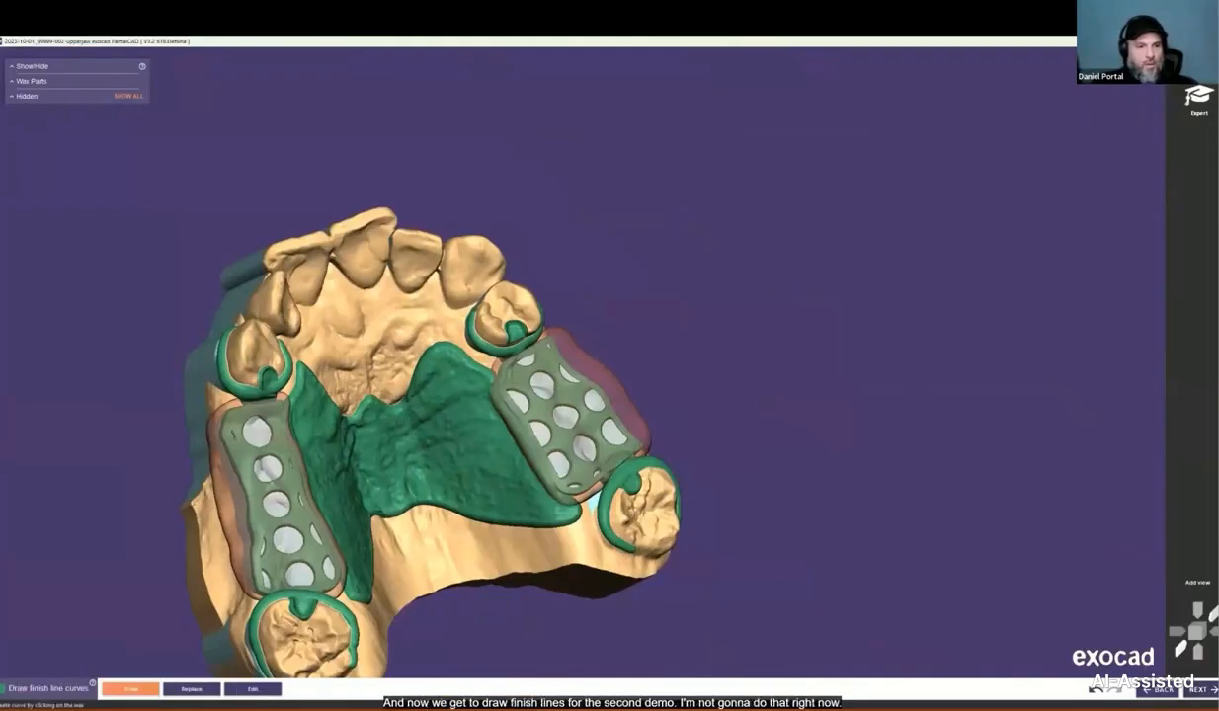
{"action": "middle_click", "coordinate": [353, 509]}
{"action": "right_click_drag", "start_coordinate": [471, 365], "coordinate": [614, 441]}
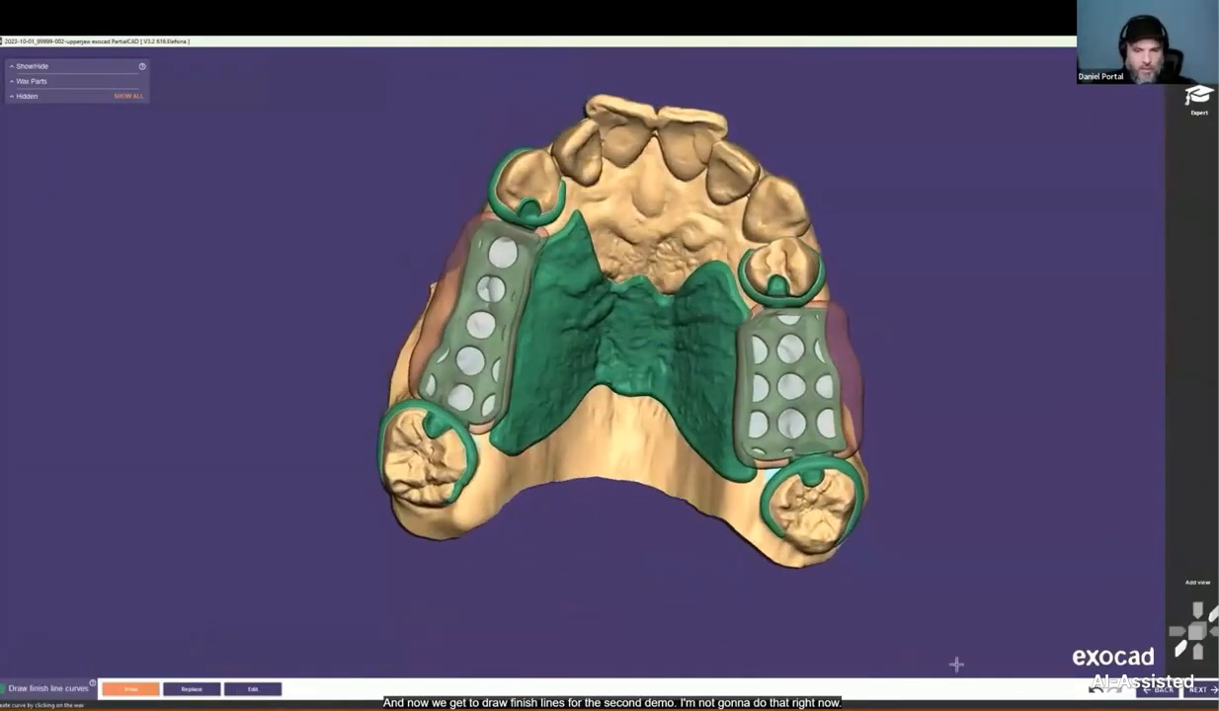
{"action": "left_click", "coordinate": [1198, 689]}
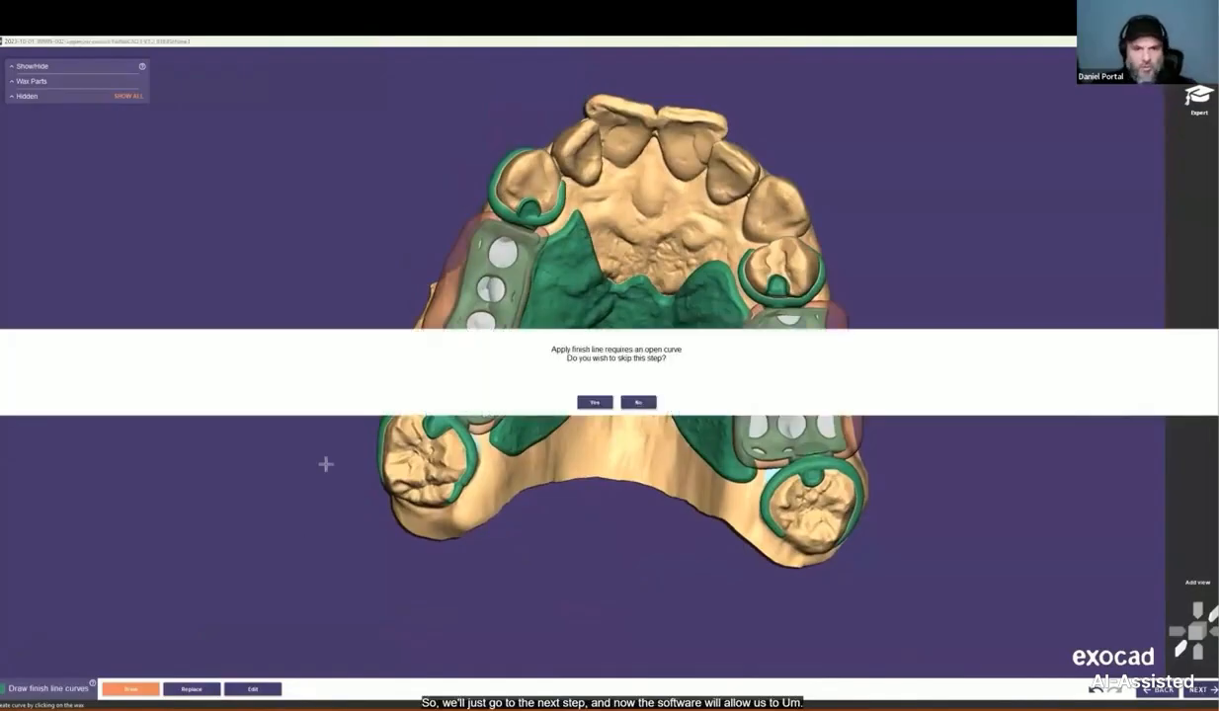
{"action": "key", "text": "Return"}
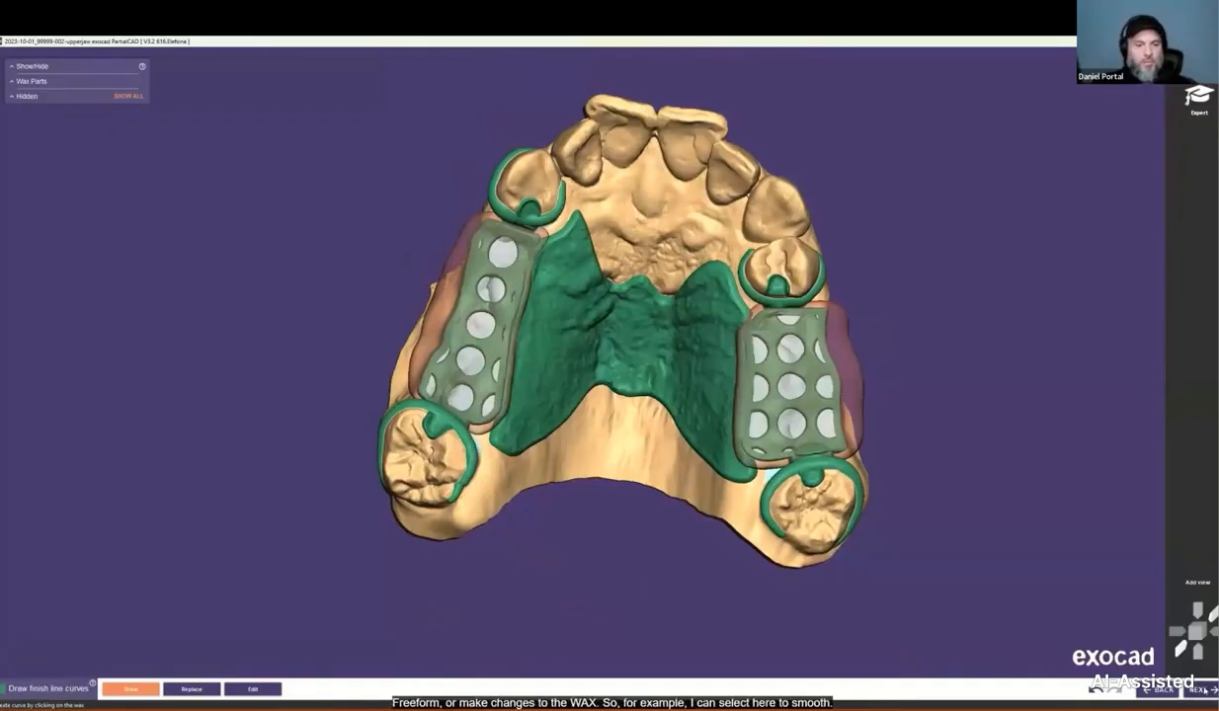
{"action": "left_click", "coordinate": [594, 400]}
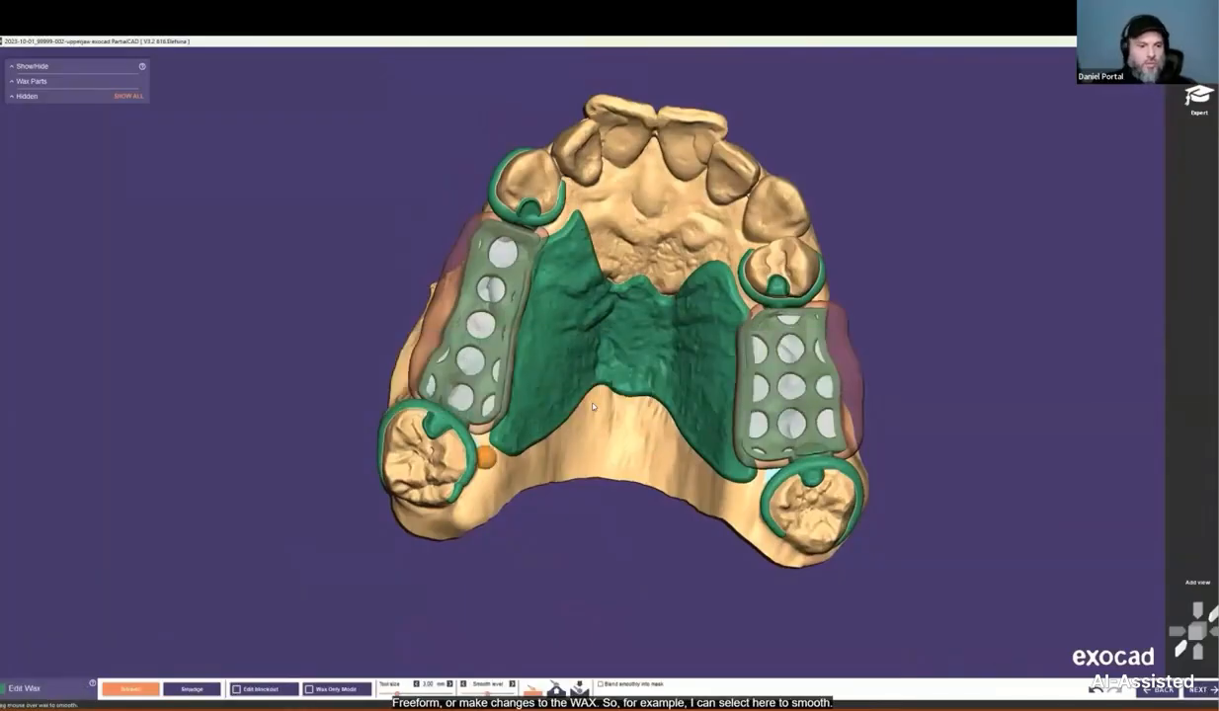
Step: Smooth the wax transition between the major connector and the inner edge of the 3-5 mesh
{"action": "scroll", "coordinate": [593, 406], "scroll_direction": "up", "scroll_amount": 6}
{"action": "right_click_drag", "start_coordinate": [541, 307], "coordinate": [601, 372]}
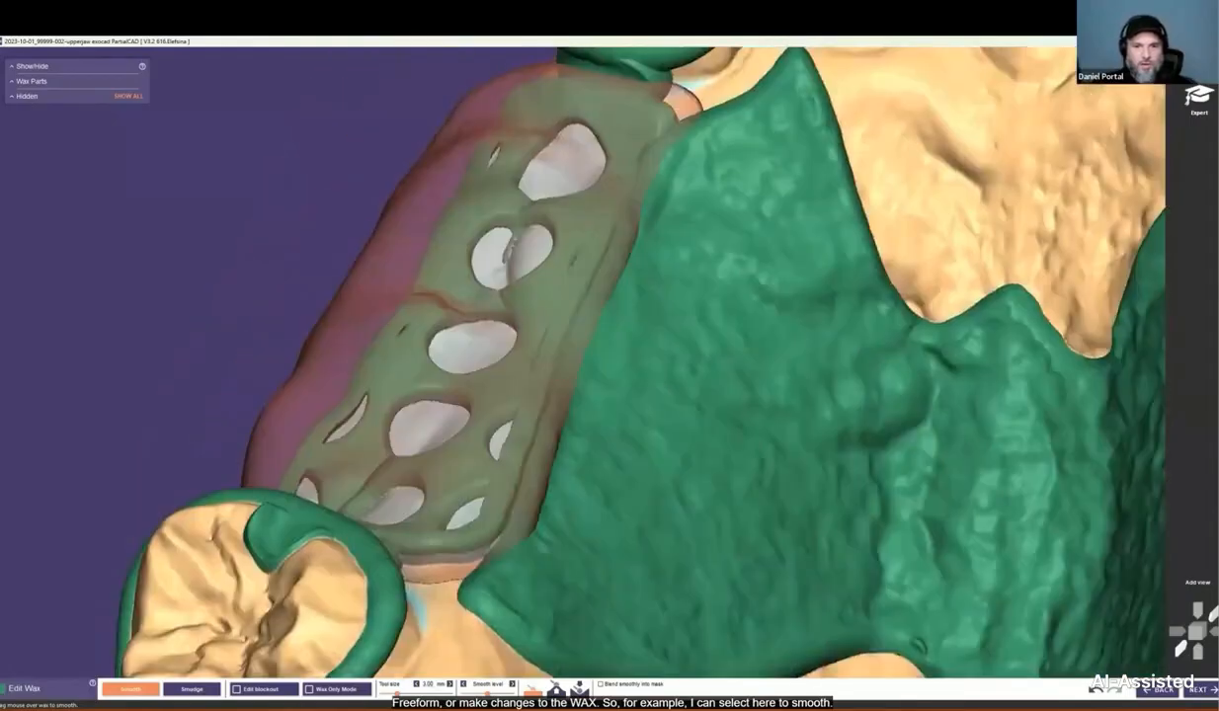
{"action": "scroll", "coordinate": [600, 372], "scroll_direction": "up", "scroll_amount": 2}
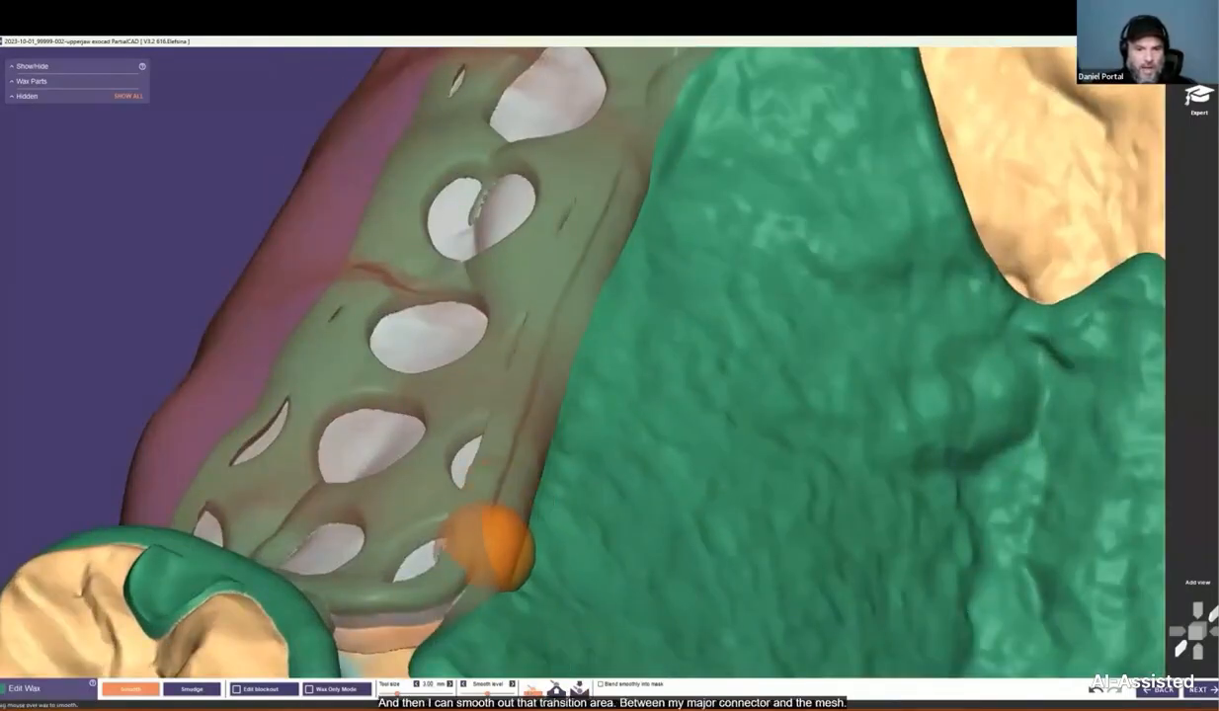
{"action": "mouse_move", "coordinate": [559, 340]}
{"action": "left_mouse_down"}
{"action": "mouse_move", "coordinate": [617, 191]}
{"action": "mouse_move", "coordinate": [614, 158]}
{"action": "mouse_move", "coordinate": [598, 328]}
{"action": "left_mouse_up"}
{"action": "middle_click", "coordinate": [632, 172]}
Step: Smooth the wax transition between the major connector and the inner edge of the 13-14 mesh
{"action": "scroll", "coordinate": [661, 415], "scroll_direction": "down", "scroll_amount": 2}
{"action": "middle_click", "coordinate": [1081, 566]}
{"action": "right_click_drag", "start_coordinate": [795, 387], "coordinate": [849, 405]}
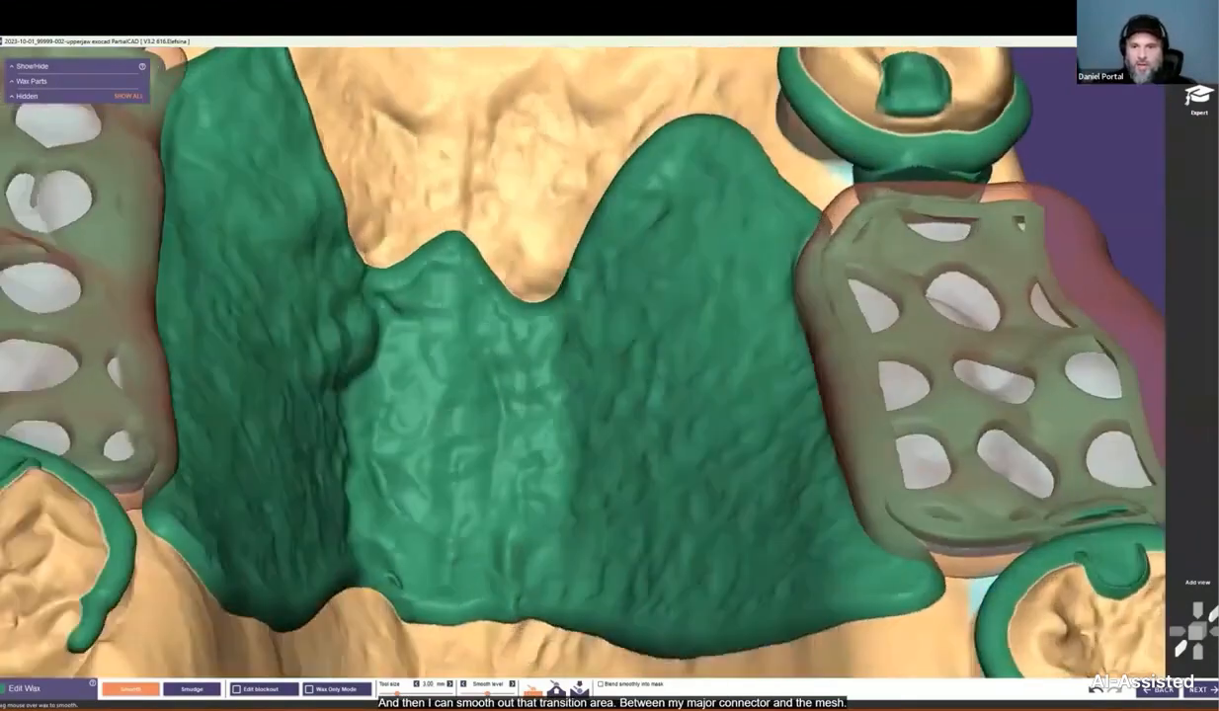
{"action": "scroll", "coordinate": [822, 484], "scroll_direction": "up", "scroll_amount": 3}
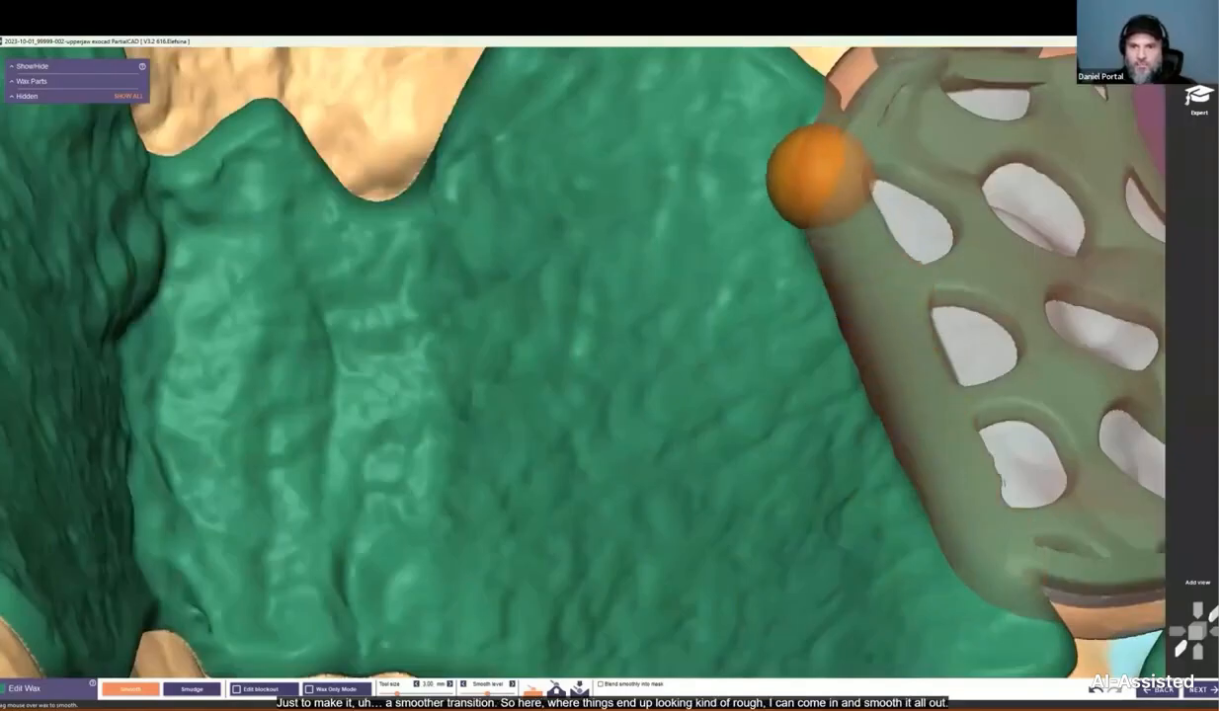
Step: Smooth the minor connector wax where the premolar's clasp meets the front edge of the 13-14 mesh
{"action": "scroll", "coordinate": [816, 174], "scroll_direction": "down", "scroll_amount": 4}
{"action": "scroll", "coordinate": [873, 217], "scroll_direction": "up", "scroll_amount": 4}
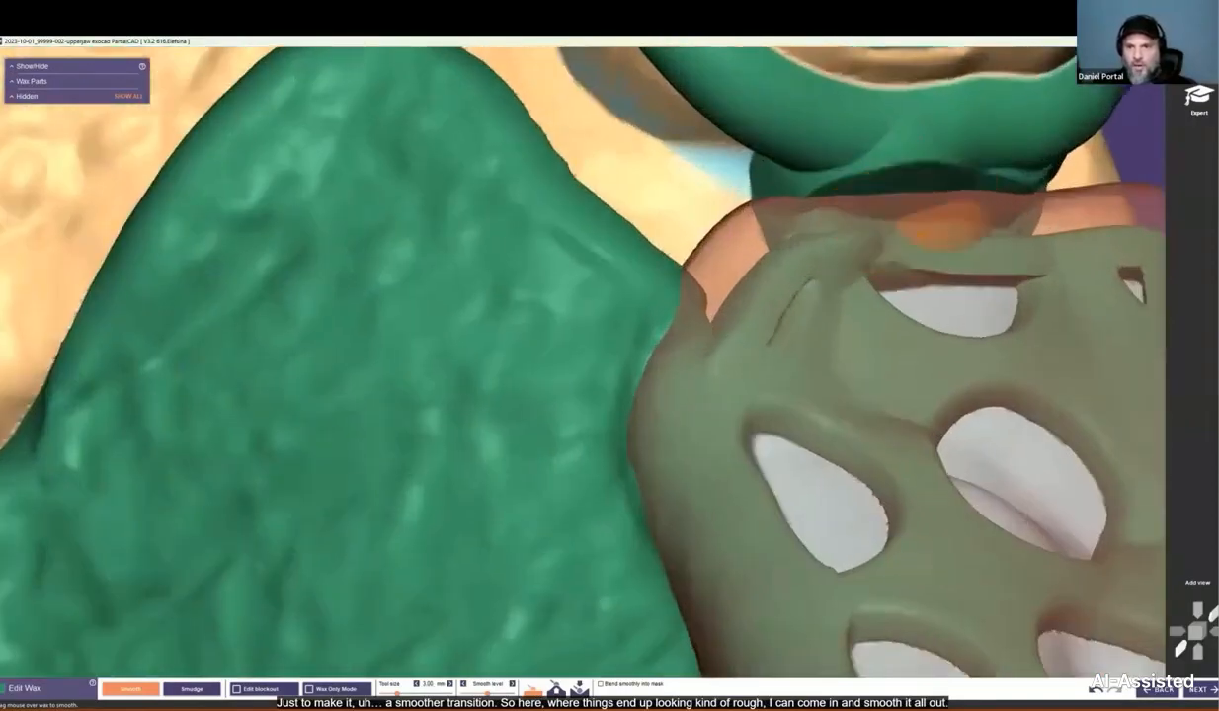
{"action": "middle_click", "coordinate": [855, 215]}
{"action": "mouse_move", "coordinate": [654, 393]}
{"action": "right_mouse_down"}
{"action": "mouse_move", "coordinate": [654, 404]}
{"action": "mouse_move", "coordinate": [703, 375]}
{"action": "mouse_move", "coordinate": [688, 364]}
{"action": "right_mouse_up"}
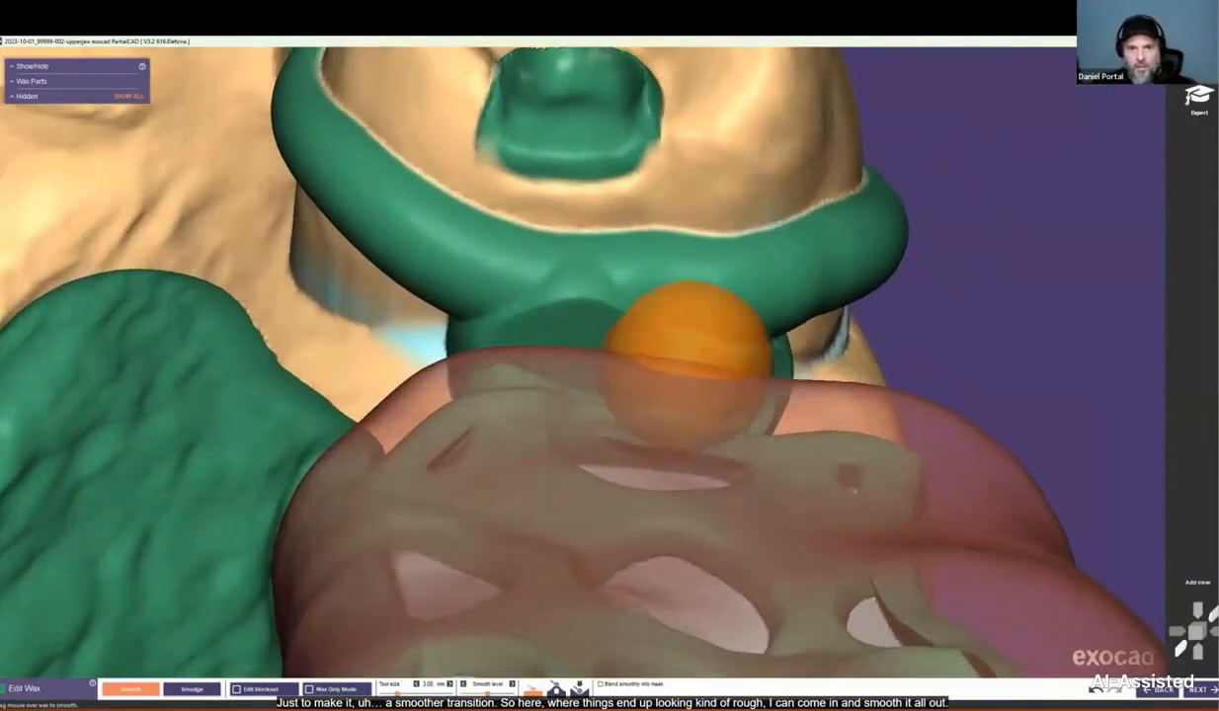
{"action": "mouse_move", "coordinate": [628, 330]}
{"action": "left_mouse_down"}
{"action": "mouse_move", "coordinate": [685, 367]}
{"action": "mouse_move", "coordinate": [531, 360]}
{"action": "mouse_move", "coordinate": [730, 389]}
{"action": "mouse_move", "coordinate": [598, 340]}
{"action": "mouse_move", "coordinate": [531, 367]}
{"action": "left_mouse_up"}
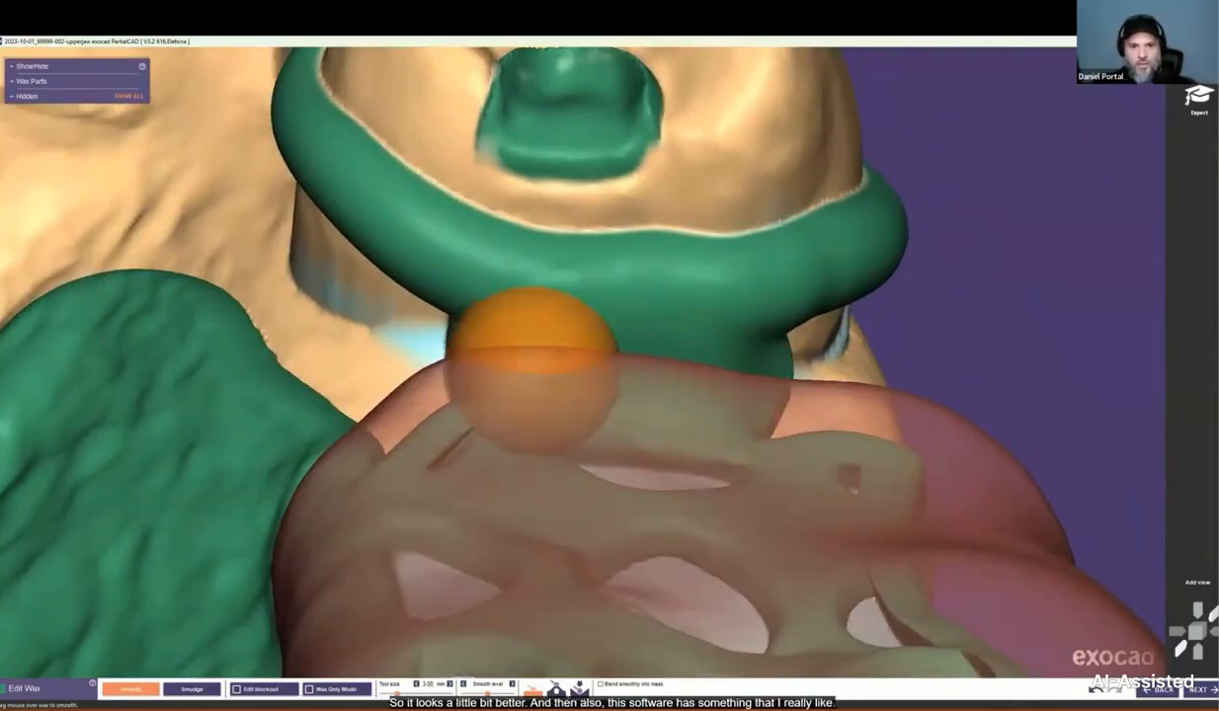
Step: Smooth the minor connector wax where the molar's clasp meets the rear edge of the 13-14 mesh
{"action": "scroll", "coordinate": [592, 445], "scroll_direction": "down", "scroll_amount": 5}
{"action": "middle_click", "coordinate": [621, 465]}
{"action": "right_click_drag", "start_coordinate": [625, 516], "coordinate": [701, 469]}
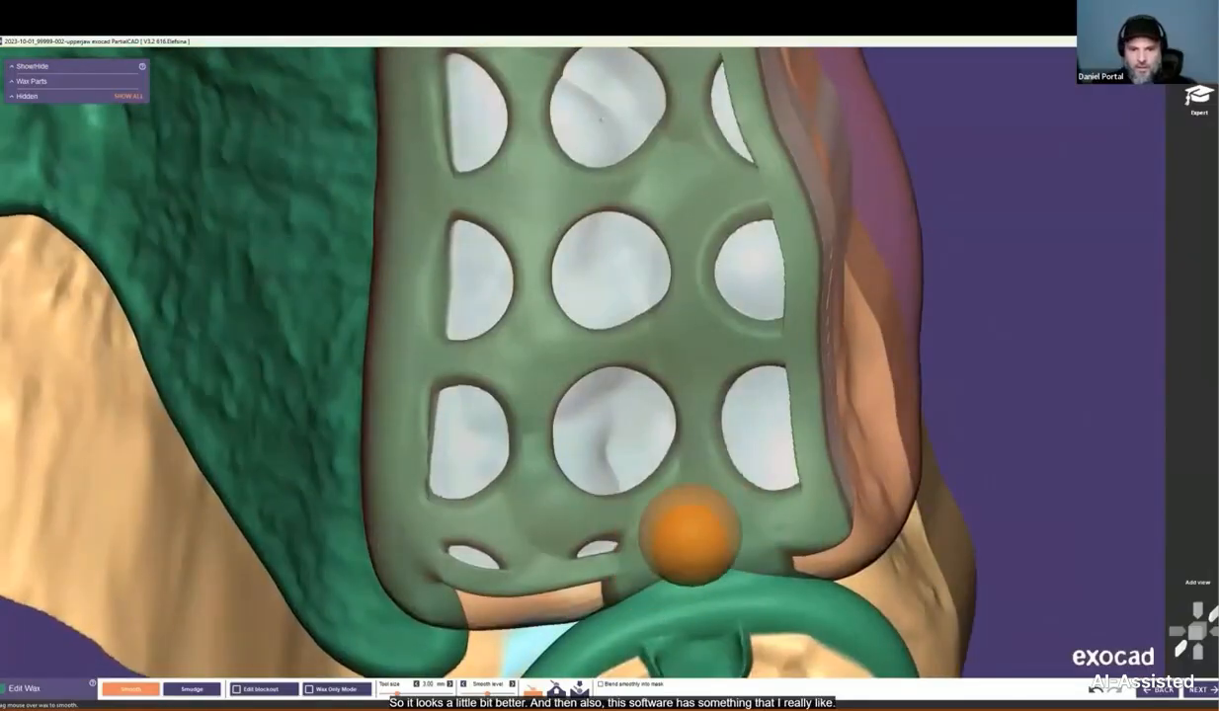
{"action": "scroll", "coordinate": [703, 558], "scroll_direction": "down", "scroll_amount": 5}
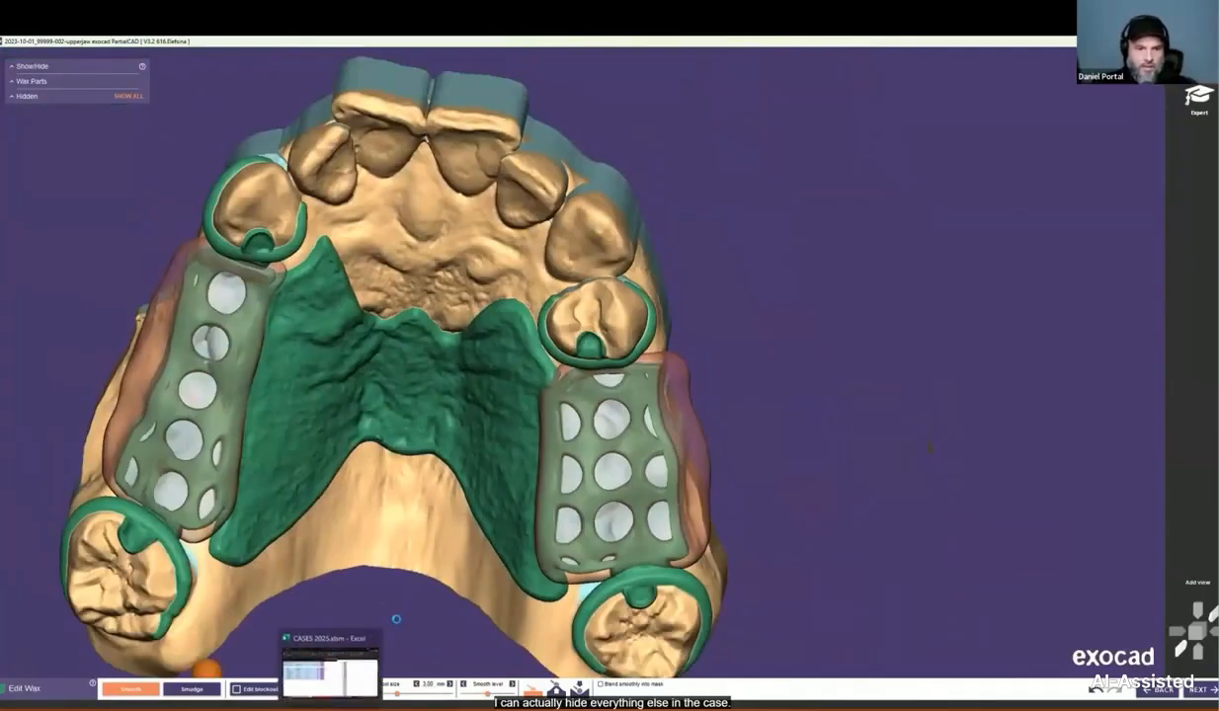
Step: Turn on the wax-only display and smooth the 3-5 mesh's front junction from underneath with a smaller brush
{"action": "right_click_drag", "start_coordinate": [289, 415], "coordinate": [674, 360]}
{"action": "scroll", "coordinate": [929, 314], "scroll_direction": "up", "scroll_amount": 4}
{"action": "scroll", "coordinate": [986, 233], "scroll_direction": "up", "scroll_amount": 5}
{"action": "mouse_move", "coordinate": [938, 247]}
{"action": "left_mouse_down"}
{"action": "mouse_move", "coordinate": [966, 231]}
{"action": "mouse_move", "coordinate": [1056, 231]}
{"action": "left_mouse_up"}
{"action": "middle_click", "coordinate": [1053, 233]}
{"action": "right_click_drag", "start_coordinate": [876, 403], "coordinate": [842, 352]}
{"action": "scroll", "coordinate": [651, 272], "scroll_direction": "down", "scroll_amount": 3, "text": "shift"}
{"action": "mouse_move", "coordinate": [642, 258]}
{"action": "left_mouse_down"}
{"action": "mouse_move", "coordinate": [683, 390]}
{"action": "mouse_move", "coordinate": [794, 643]}
{"action": "left_mouse_up"}
{"action": "scroll", "coordinate": [731, 544], "scroll_direction": "down", "scroll_amount": 4}
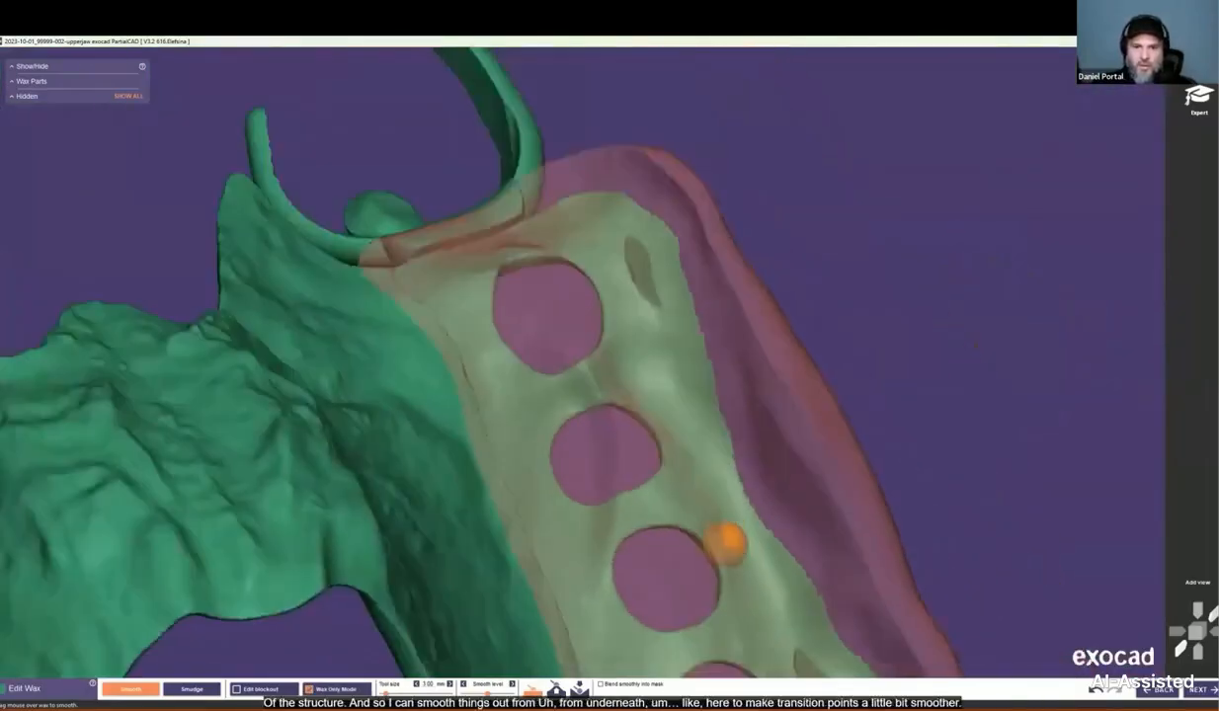
Step: Smooth the underside of the junction between the premolar's clasp and the 13-14 mesh with the 1.50 mm brush
{"action": "middle_click", "coordinate": [729, 543]}
{"action": "middle_click", "coordinate": [648, 547]}
{"action": "scroll", "coordinate": [612, 534], "scroll_direction": "down", "scroll_amount": 3}
{"action": "middle_click", "coordinate": [148, 341]}
{"action": "middle_click", "coordinate": [306, 390]}
{"action": "mouse_move", "coordinate": [395, 391]}
{"action": "right_mouse_down"}
{"action": "mouse_move", "coordinate": [524, 424]}
{"action": "mouse_move", "coordinate": [613, 395]}
{"action": "mouse_move", "coordinate": [582, 375]}
{"action": "mouse_move", "coordinate": [563, 405]}
{"action": "mouse_move", "coordinate": [540, 367]}
{"action": "right_mouse_up"}
{"action": "scroll", "coordinate": [540, 366], "scroll_direction": "up", "scroll_amount": 6}
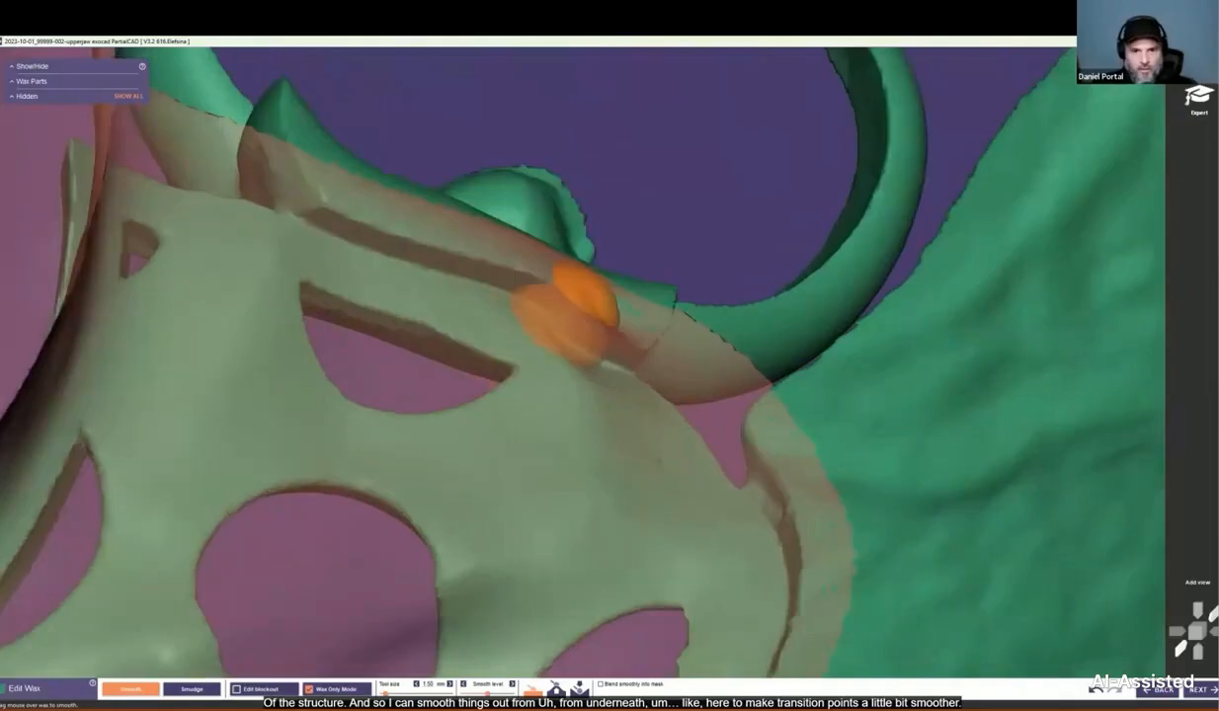
{"action": "scroll", "coordinate": [336, 213], "scroll_direction": "down", "scroll_amount": 4}
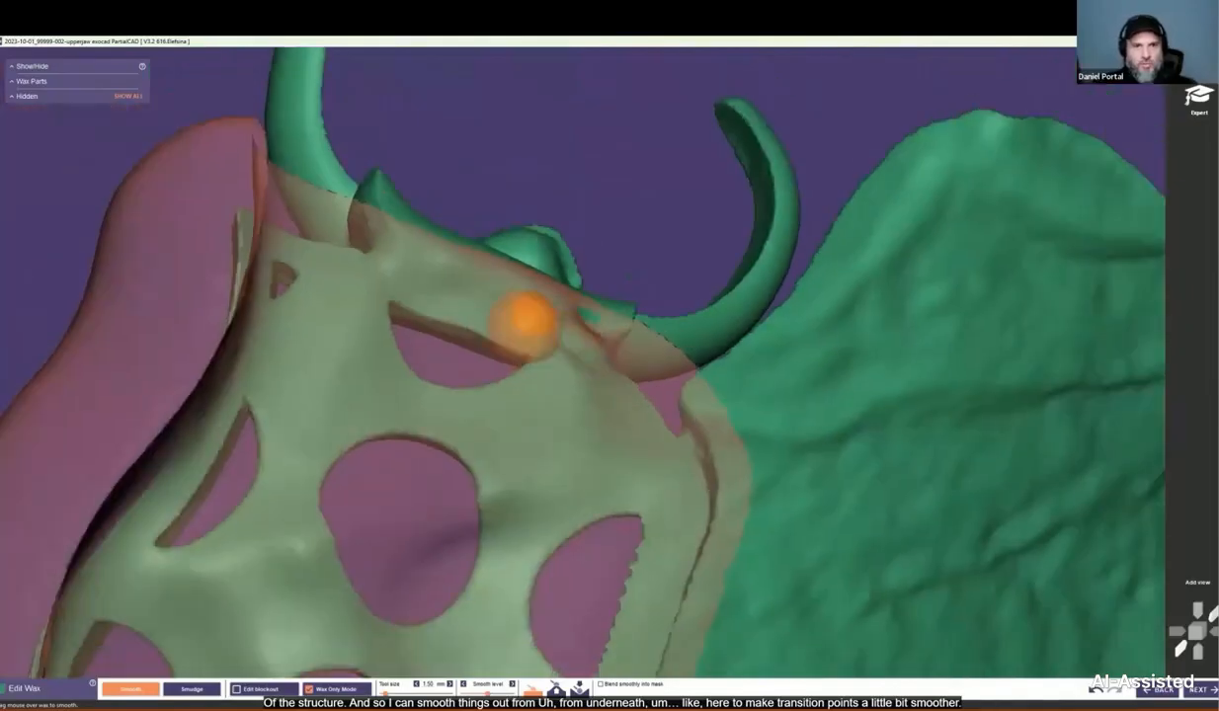
{"action": "scroll", "coordinate": [389, 250], "scroll_direction": "down", "scroll_amount": 5}
{"action": "middle_click", "coordinate": [357, 582]}
{"action": "right_click_drag", "start_coordinate": [411, 571], "coordinate": [365, 514]}
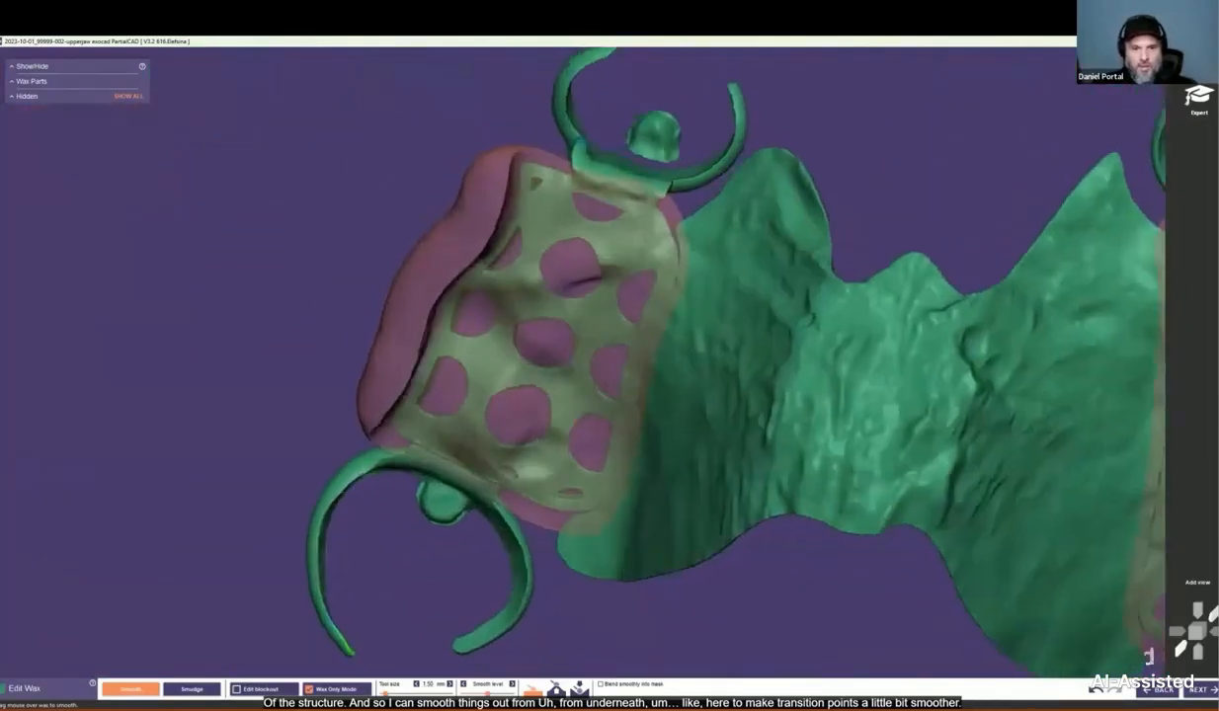
Step: Smooth the sharp wax edges around the canine's clasp and the front end of the 3-5 mesh
{"action": "scroll", "coordinate": [366, 494], "scroll_direction": "down", "scroll_amount": 4}
{"action": "middle_click", "coordinate": [809, 366]}
{"action": "right_click_drag", "start_coordinate": [809, 366], "coordinate": [765, 375]}
{"action": "scroll", "coordinate": [693, 332], "scroll_direction": "up", "scroll_amount": 2}
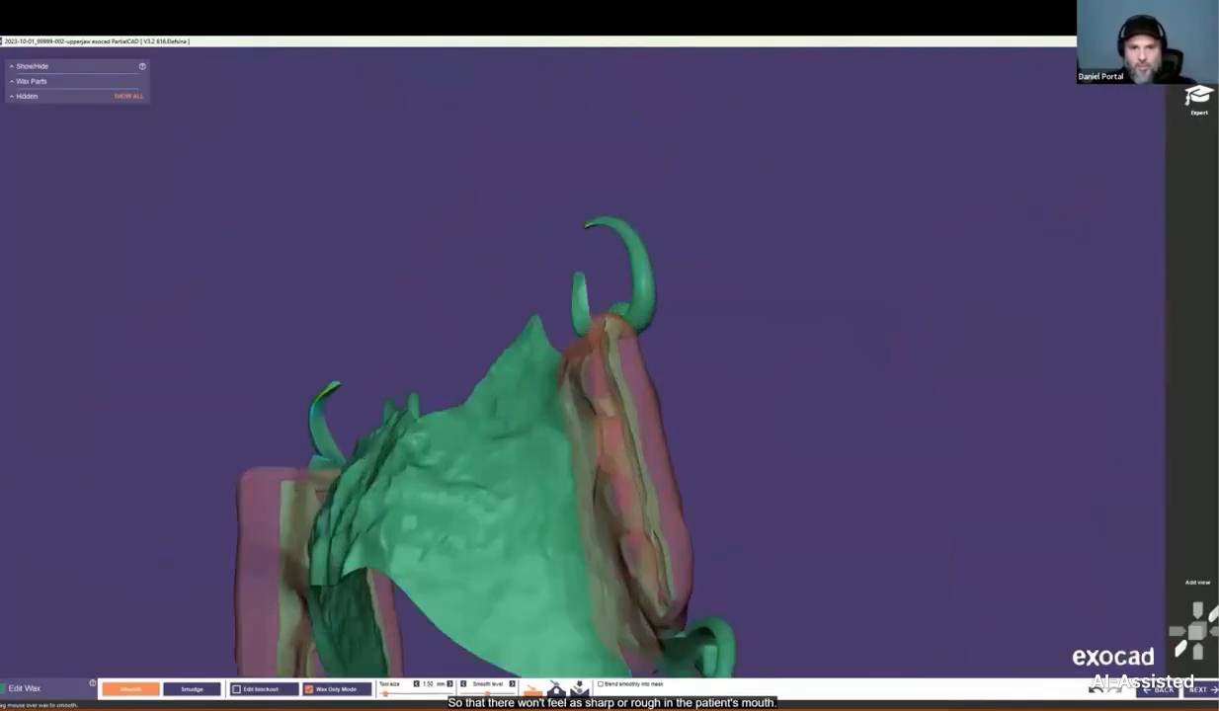
{"action": "right_click_drag", "start_coordinate": [693, 332], "coordinate": [593, 348]}
{"action": "scroll", "coordinate": [593, 349], "scroll_direction": "up", "scroll_amount": 6}
{"action": "scroll", "coordinate": [615, 299], "scroll_direction": "up", "scroll_amount": 1}
{"action": "mouse_move", "coordinate": [631, 284]}
{"action": "left_mouse_down"}
{"action": "mouse_move", "coordinate": [595, 319]}
{"action": "mouse_move", "coordinate": [476, 376]}
{"action": "mouse_move", "coordinate": [471, 409]}
{"action": "left_mouse_up"}
{"action": "scroll", "coordinate": [575, 374], "scroll_direction": "down", "scroll_amount": 7}
{"action": "scroll", "coordinate": [592, 444], "scroll_direction": "down", "scroll_amount": 6}
{"action": "right_click_drag", "start_coordinate": [558, 541], "coordinate": [443, 658]}
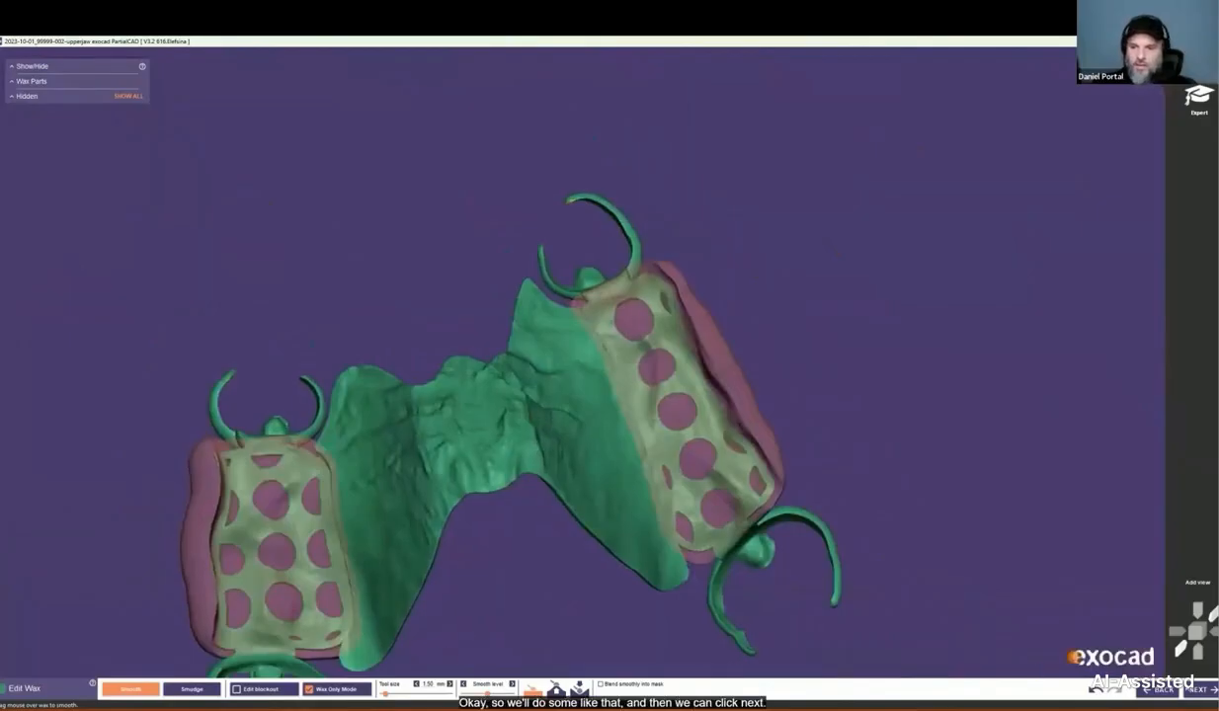
Step: Continue to assembling the parts and apply the assembly with the existing cement gap and draft angle settings
{"action": "left_click", "coordinate": [1207, 693]}
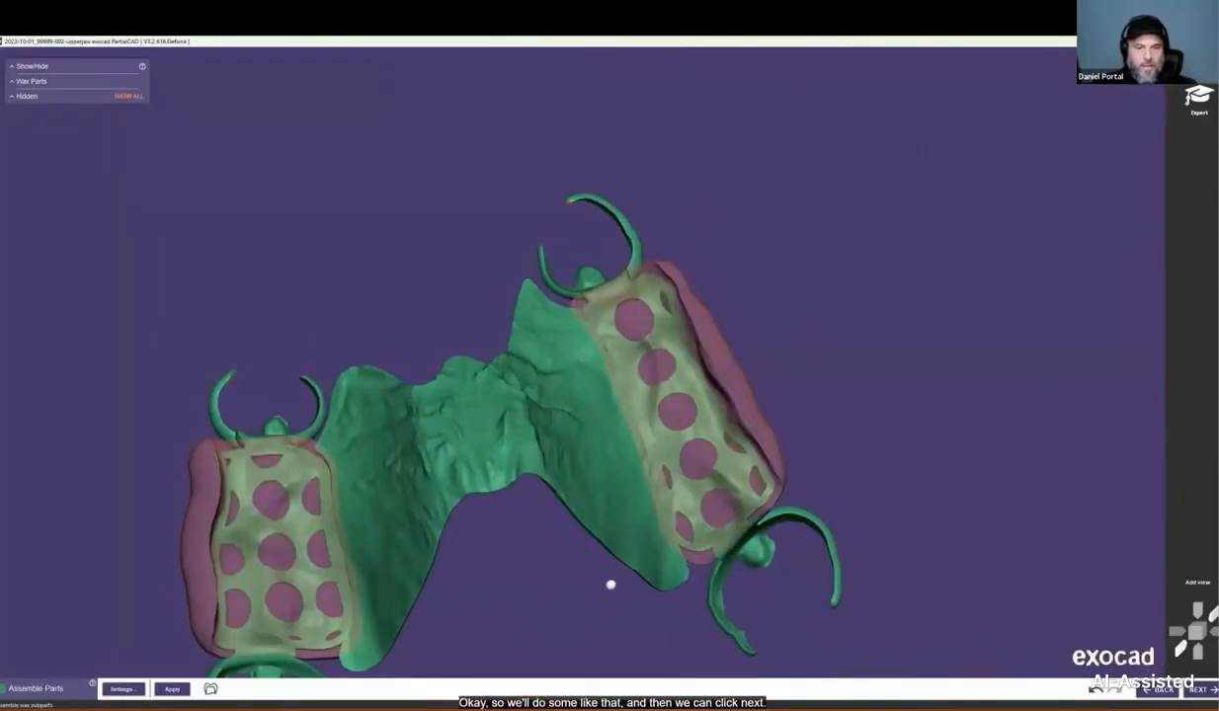
{"action": "scroll", "coordinate": [611, 585], "scroll_direction": "down", "scroll_amount": 3}
{"action": "right_click_drag", "start_coordinate": [610, 505], "coordinate": [316, 459]}
{"action": "left_click", "coordinate": [119, 689]}
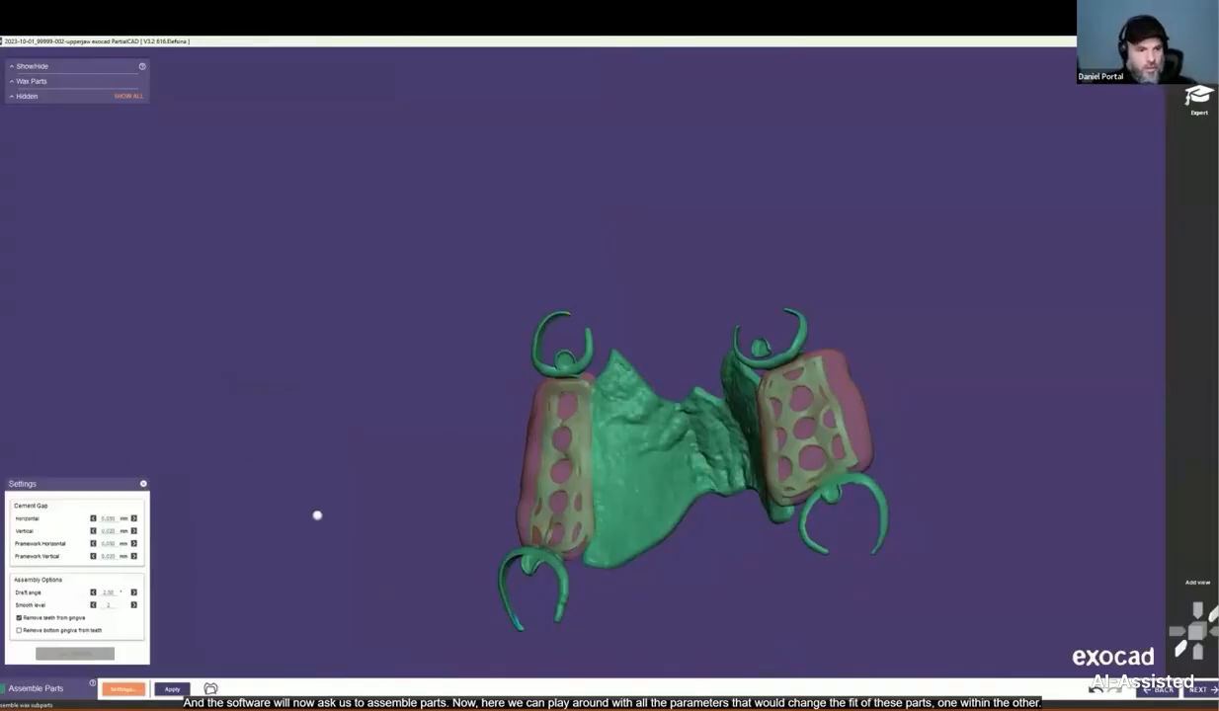
{"action": "left_click", "coordinate": [173, 689]}
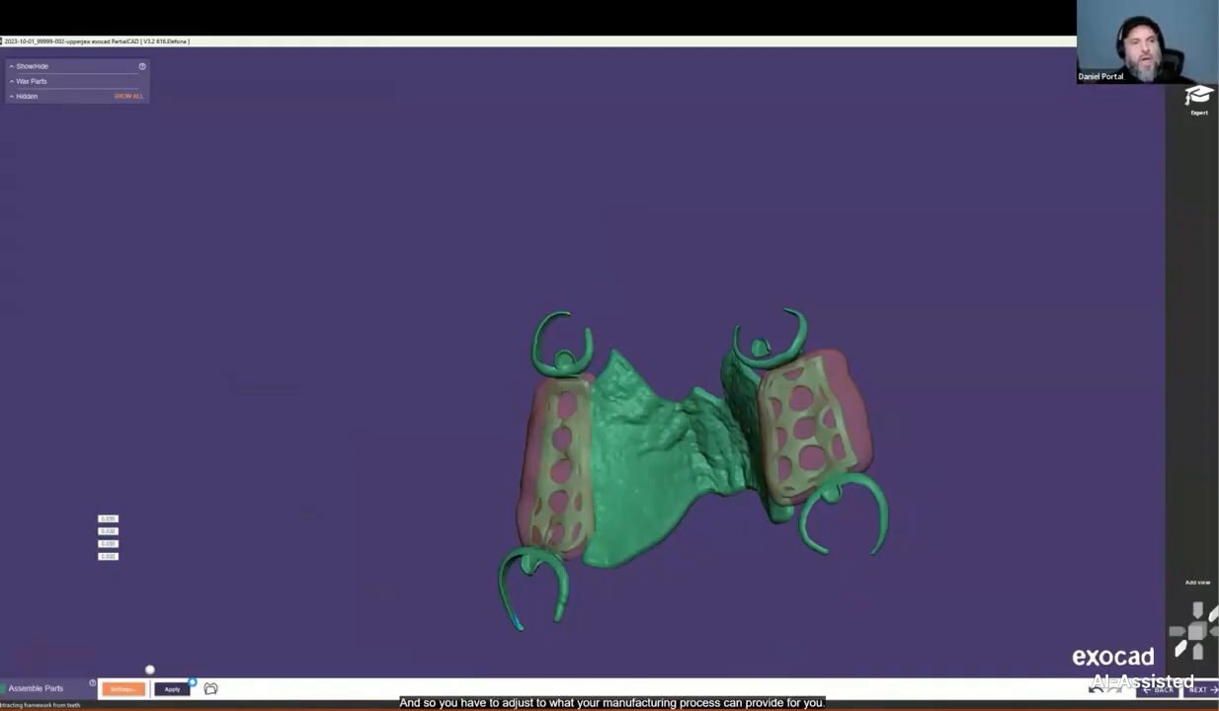
{"action": "left_click", "coordinate": [186, 687]}
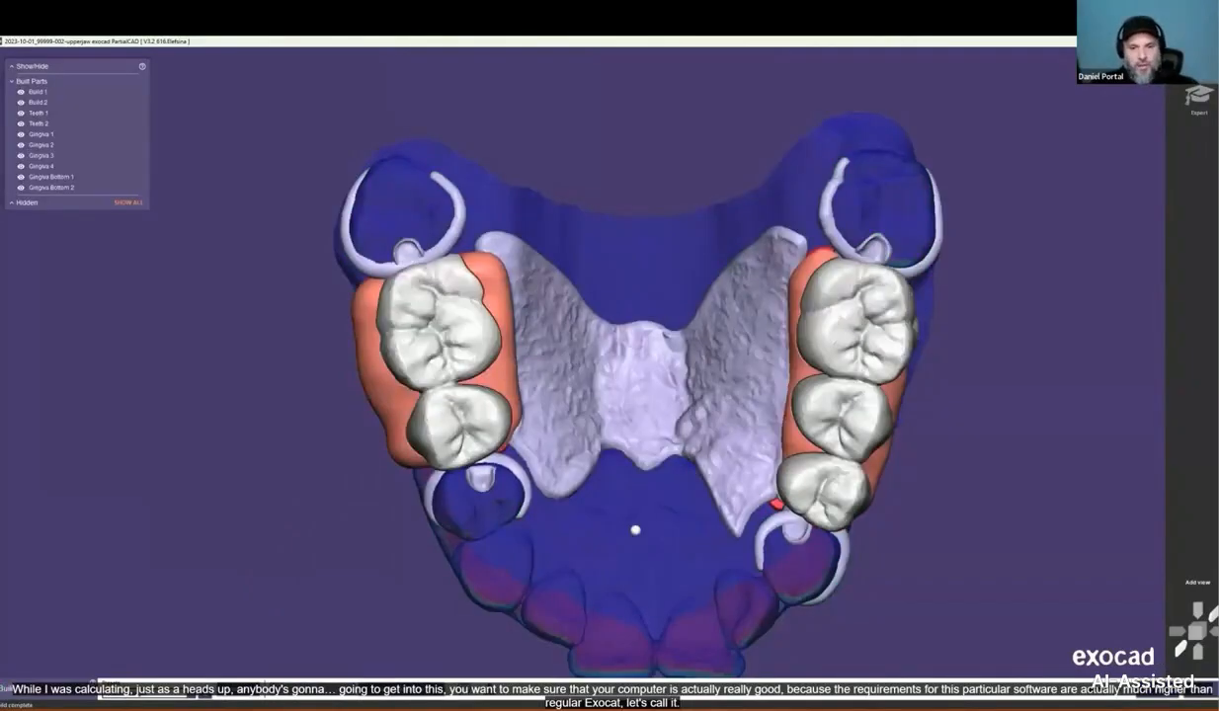
Step: Examine how the built teeth, gingiva, framework and gingiva bottom parts stack together on the jaw model in the separated view
{"action": "scroll", "coordinate": [644, 538], "scroll_direction": "down", "scroll_amount": 3}
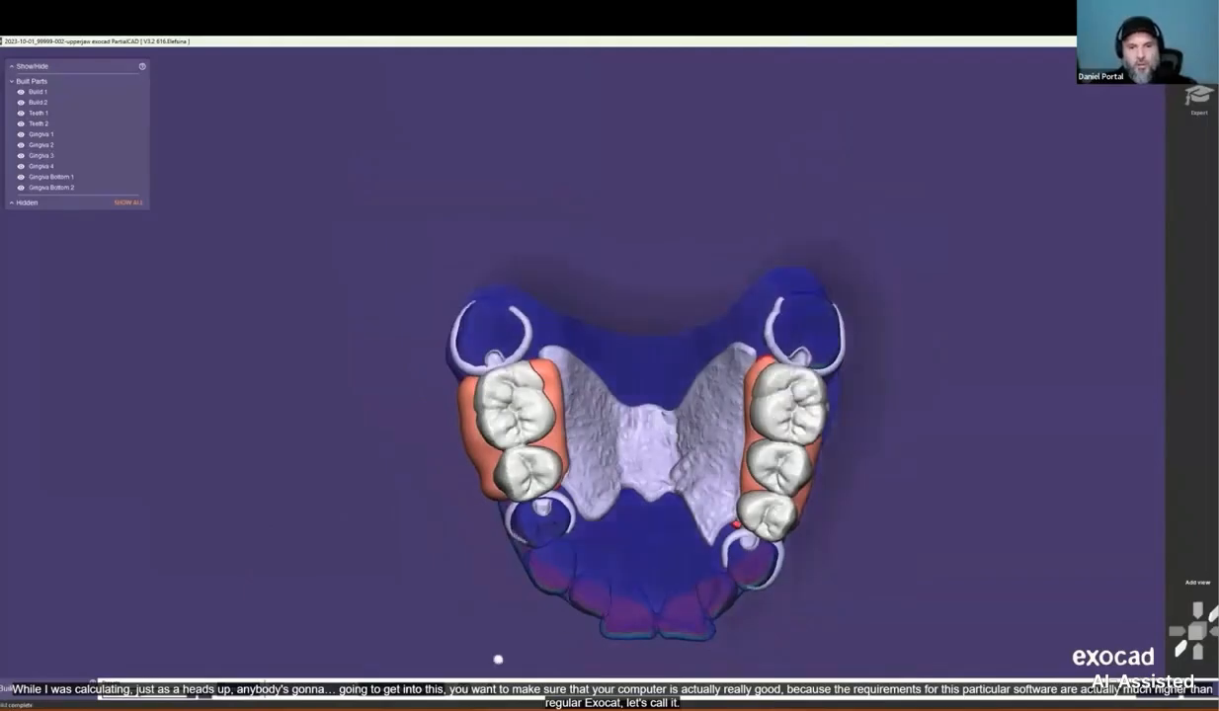
{"action": "mouse_move", "coordinate": [549, 620]}
{"action": "right_mouse_down"}
{"action": "mouse_move", "coordinate": [575, 553]}
{"action": "mouse_move", "coordinate": [647, 531]}
{"action": "mouse_move", "coordinate": [669, 503]}
{"action": "mouse_move", "coordinate": [659, 511]}
{"action": "right_mouse_up"}
{"action": "scroll", "coordinate": [647, 532], "scroll_direction": "down", "scroll_amount": 3}
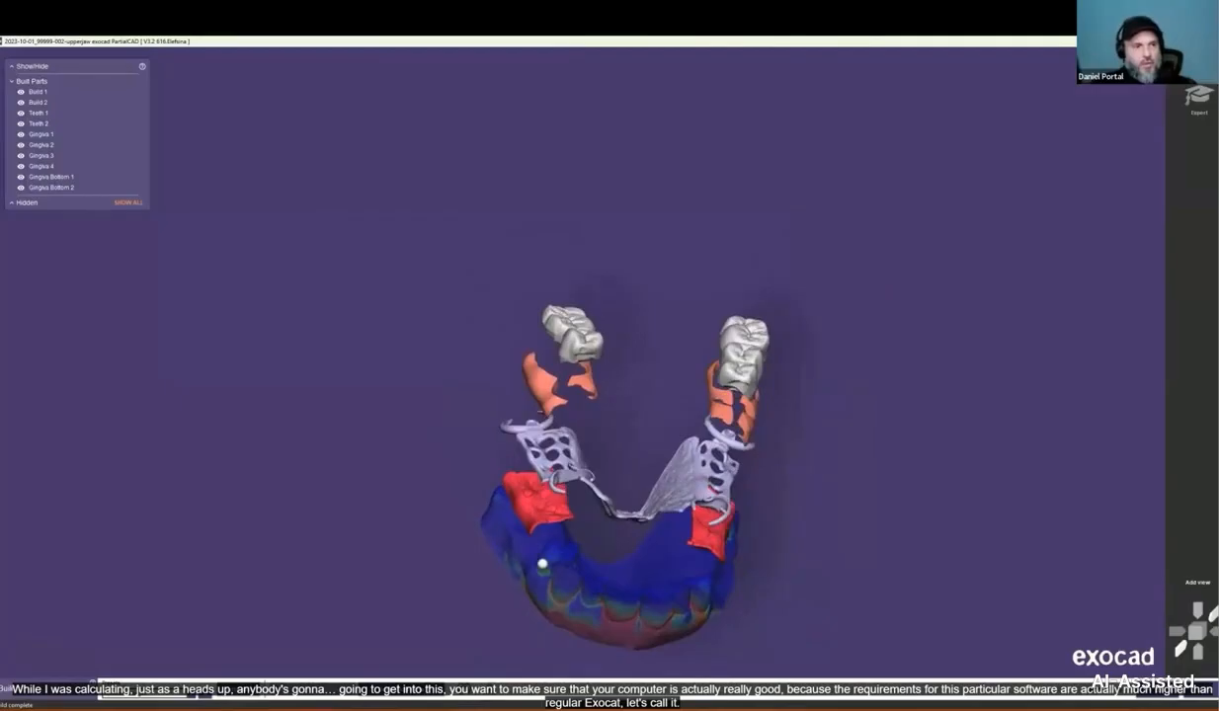
{"action": "scroll", "coordinate": [544, 546], "scroll_direction": "up", "scroll_amount": 3}
{"action": "right_click_drag", "start_coordinate": [595, 491], "coordinate": [731, 444]}
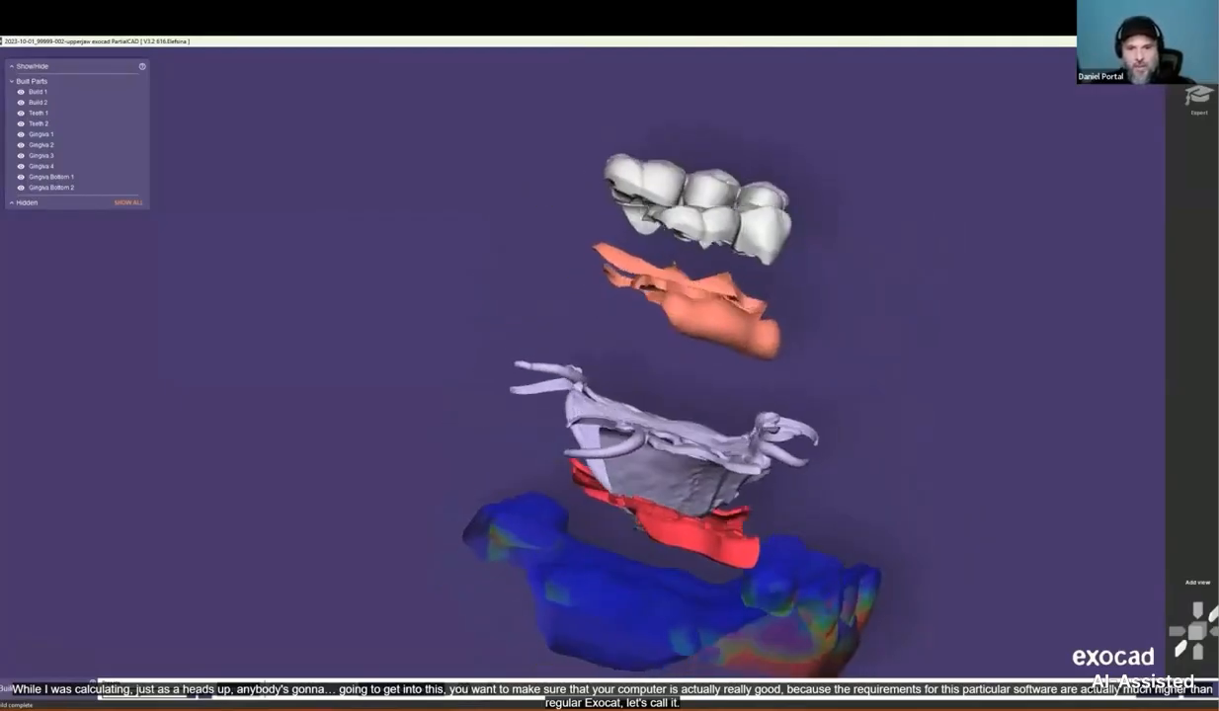